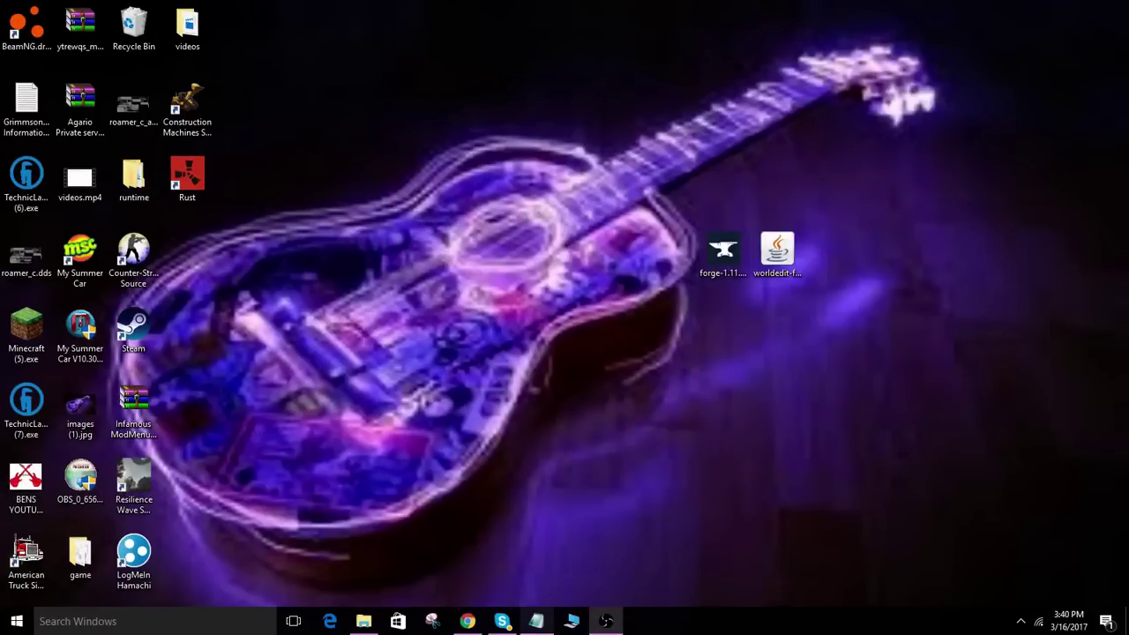
- Select and then deselect the downloaded Forge installer and WorldEdit files on the desktop
{"action": "mouse_move", "coordinate": [631, 118]}
{"action": "left_mouse_down"}
{"action": "mouse_move", "coordinate": [924, 369]}
{"action": "mouse_move", "coordinate": [766, 492]}
{"action": "left_mouse_up"}
{"action": "left_click", "coordinate": [843, 409]}
- Restore Chrome on the WorldEdit files page, select its address and scroll the version list
{"action": "left_click", "coordinate": [471, 622]}
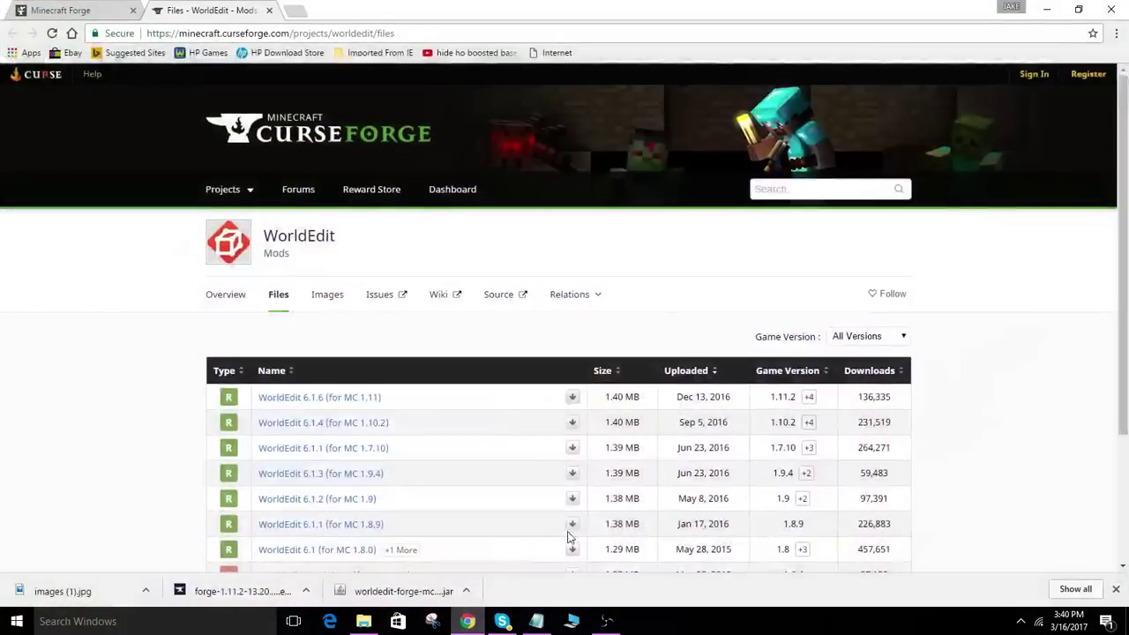
{"action": "left_click", "coordinate": [439, 34]}
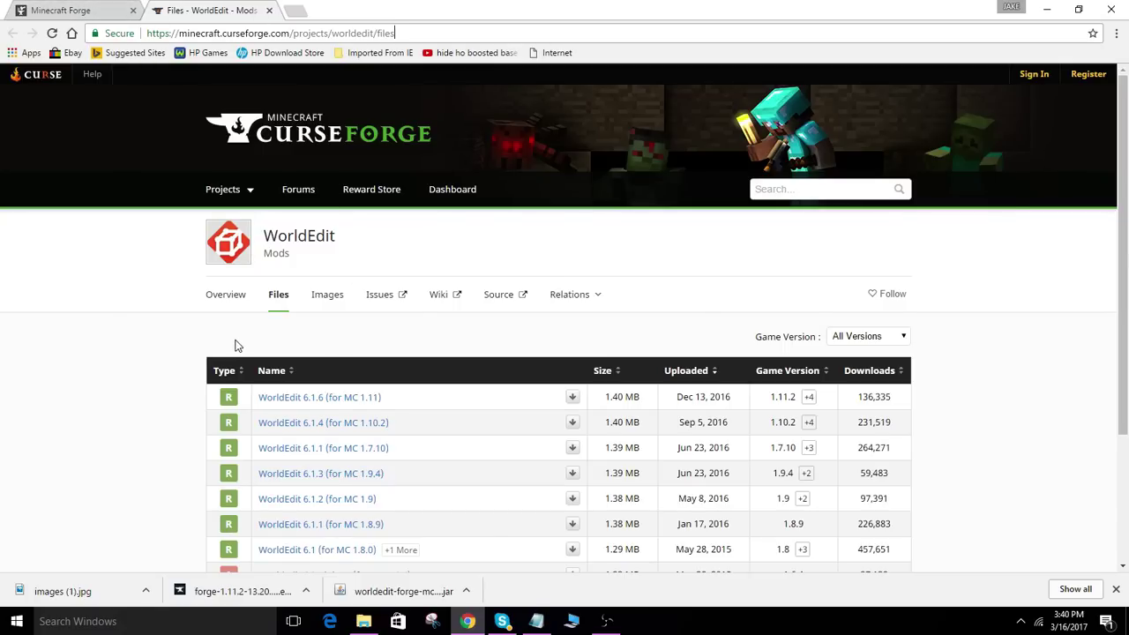
{"action": "scroll", "coordinate": [238, 344], "scroll_direction": "down", "scroll_amount": 1}
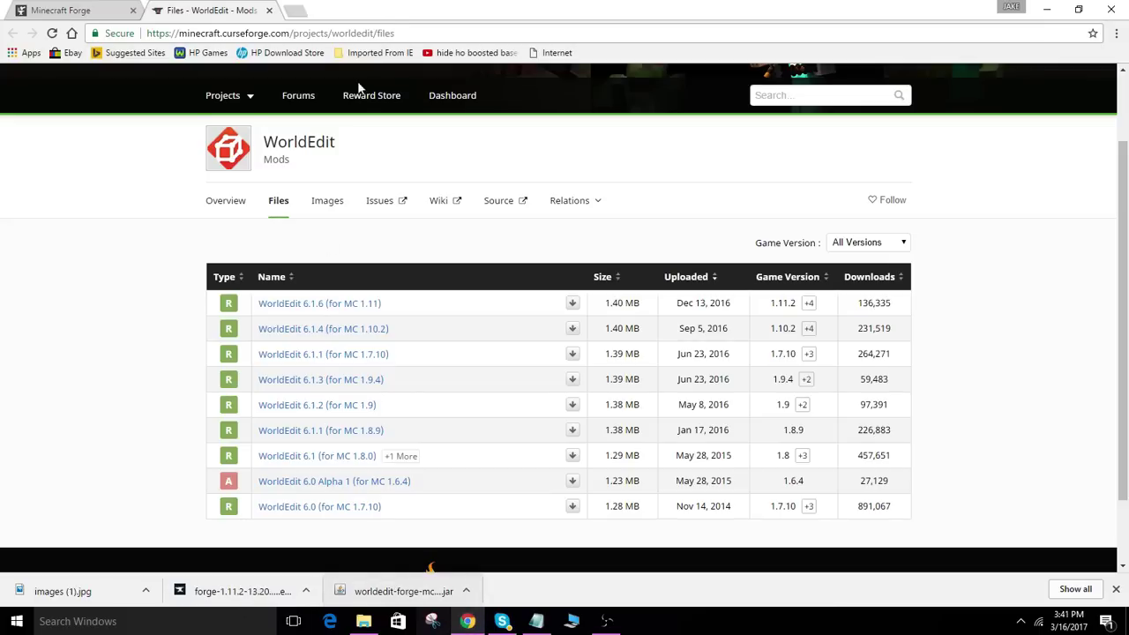
{"action": "left_click", "coordinate": [269, 11]}
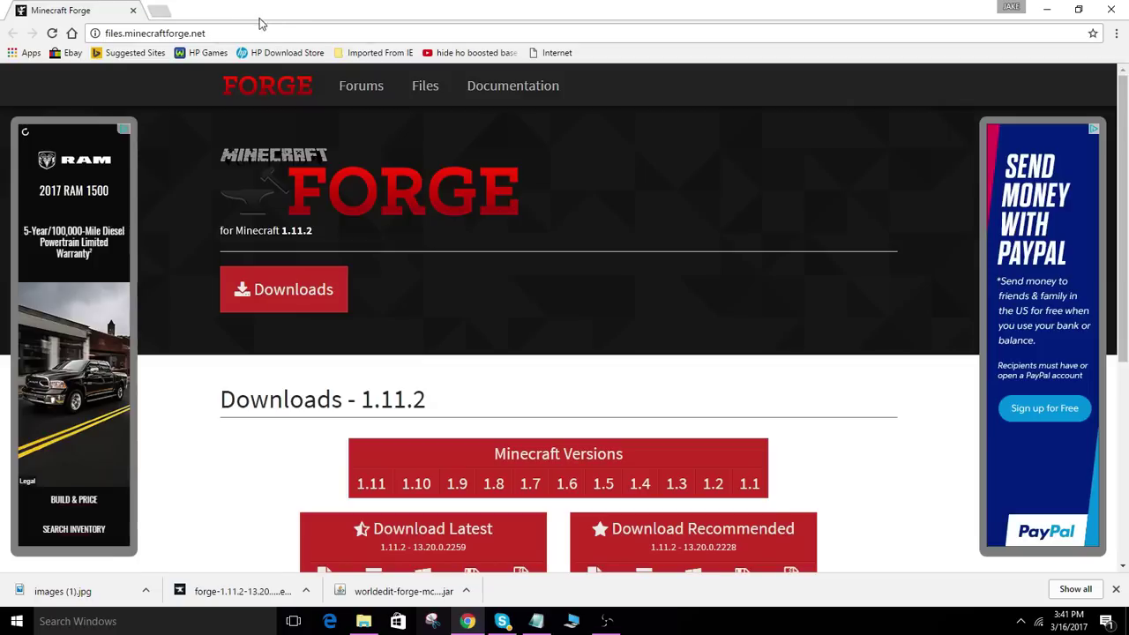
{"action": "scroll", "coordinate": [521, 404], "scroll_direction": "down", "scroll_amount": 2}
{"action": "scroll", "coordinate": [516, 403], "scroll_direction": "up", "scroll_amount": 2}
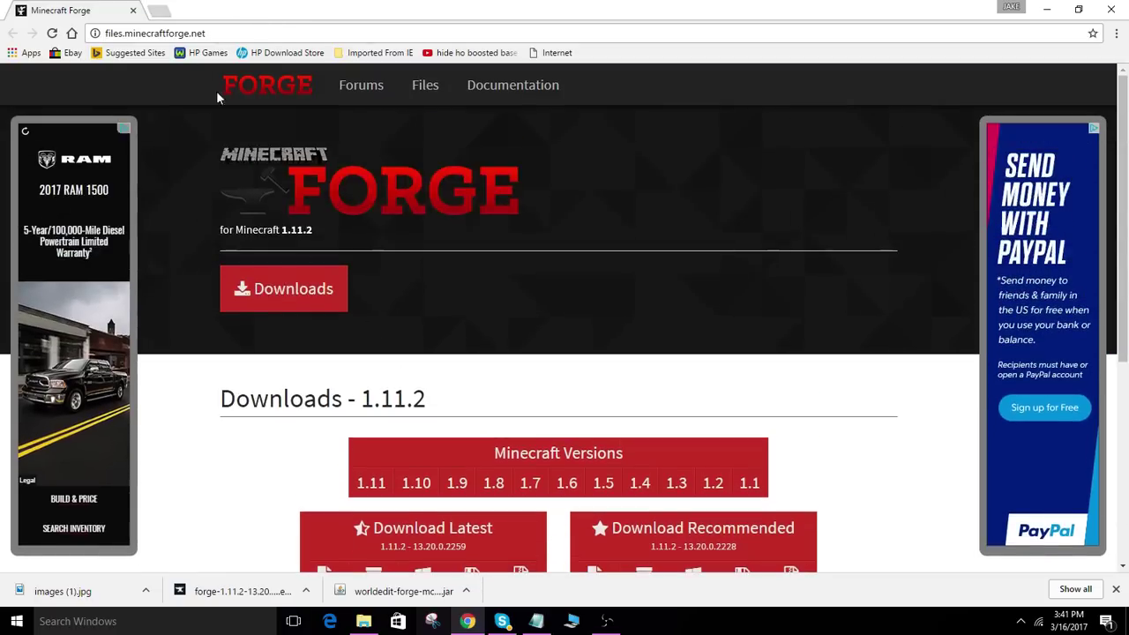
{"action": "left_click", "coordinate": [251, 35]}
{"action": "left_click", "coordinate": [240, 32]}
{"action": "scroll", "coordinate": [503, 353], "scroll_direction": "down", "scroll_amount": 2}
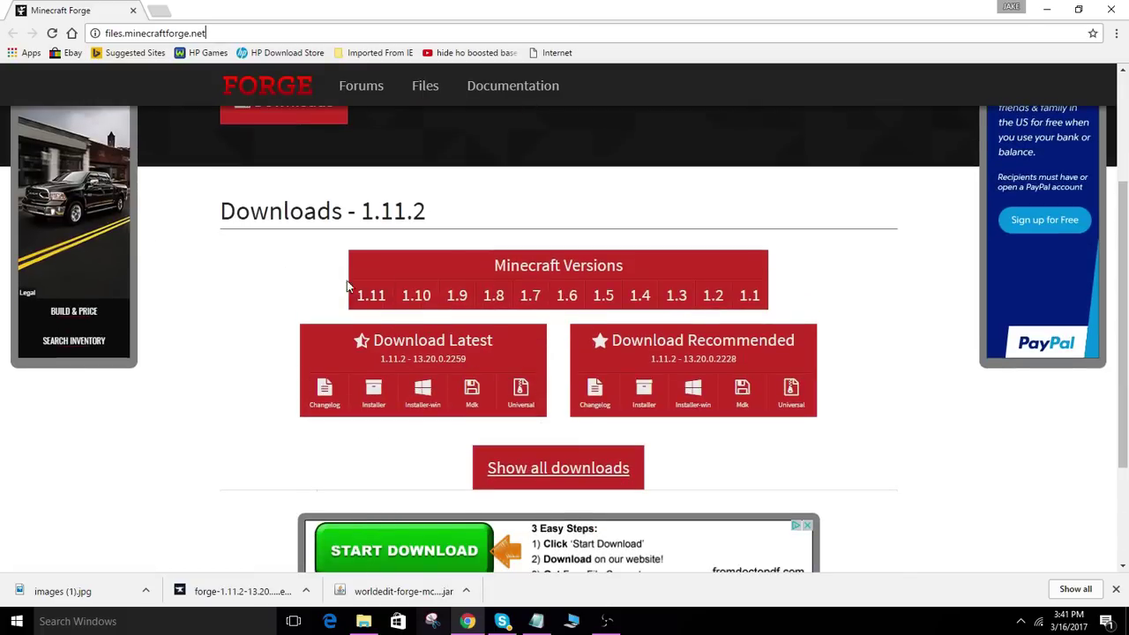
- Close Chrome and select then deselect the Forge and WorldEdit files on the desktop
{"action": "mouse_move", "coordinate": [359, 286]}
{"action": "left_click", "coordinate": [1112, 11]}
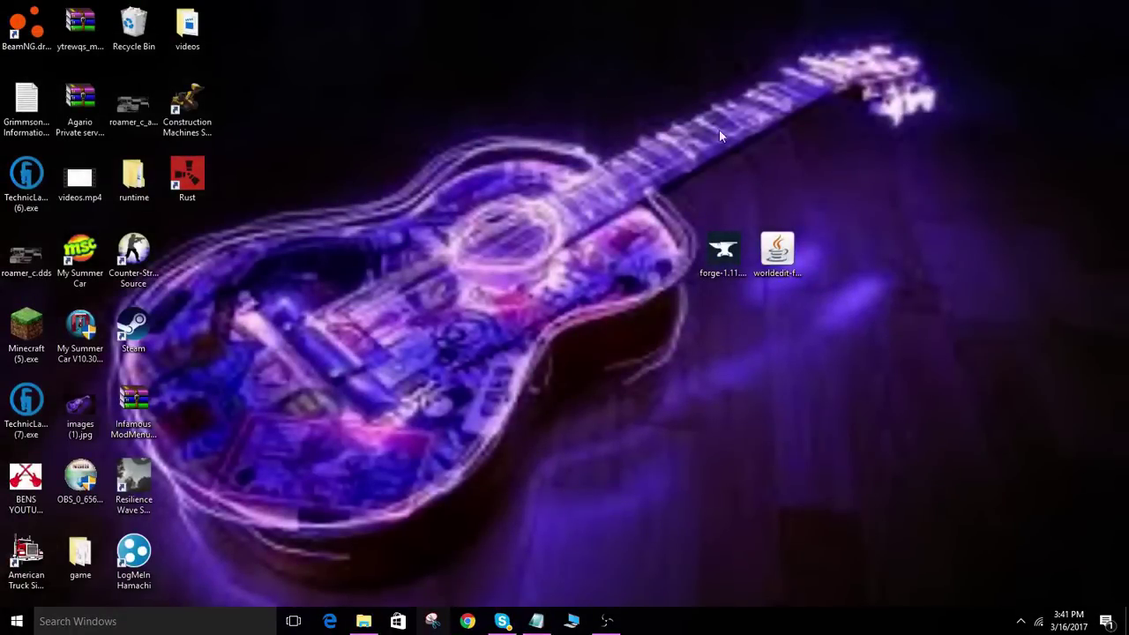
{"action": "left_click_drag", "start_coordinate": [656, 99], "coordinate": [909, 350]}
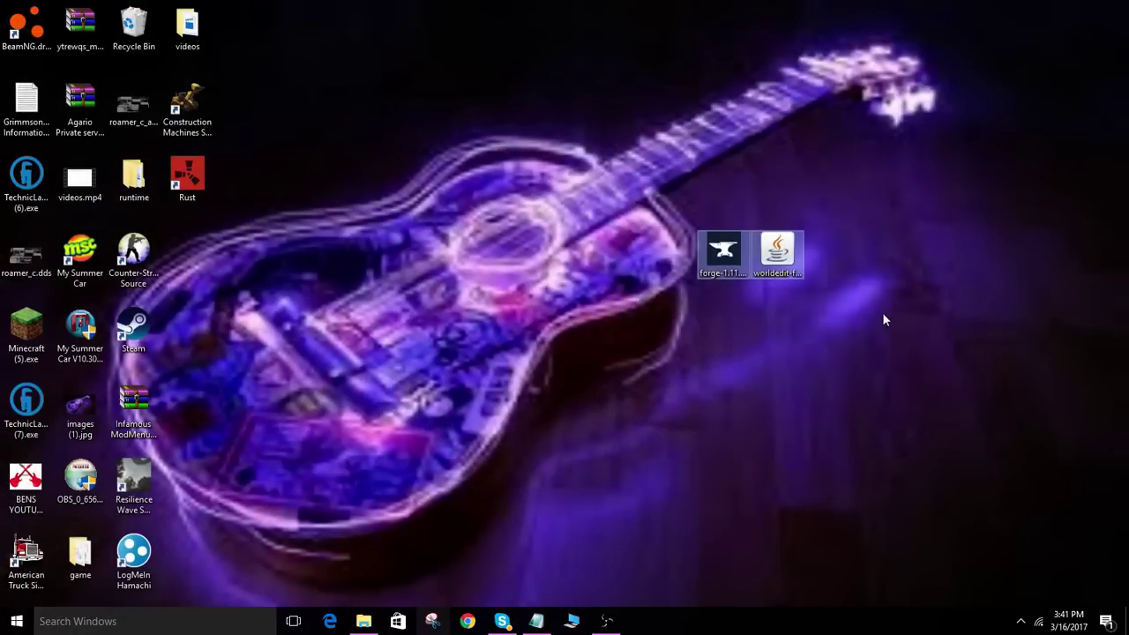
{"action": "left_click", "coordinate": [833, 328]}
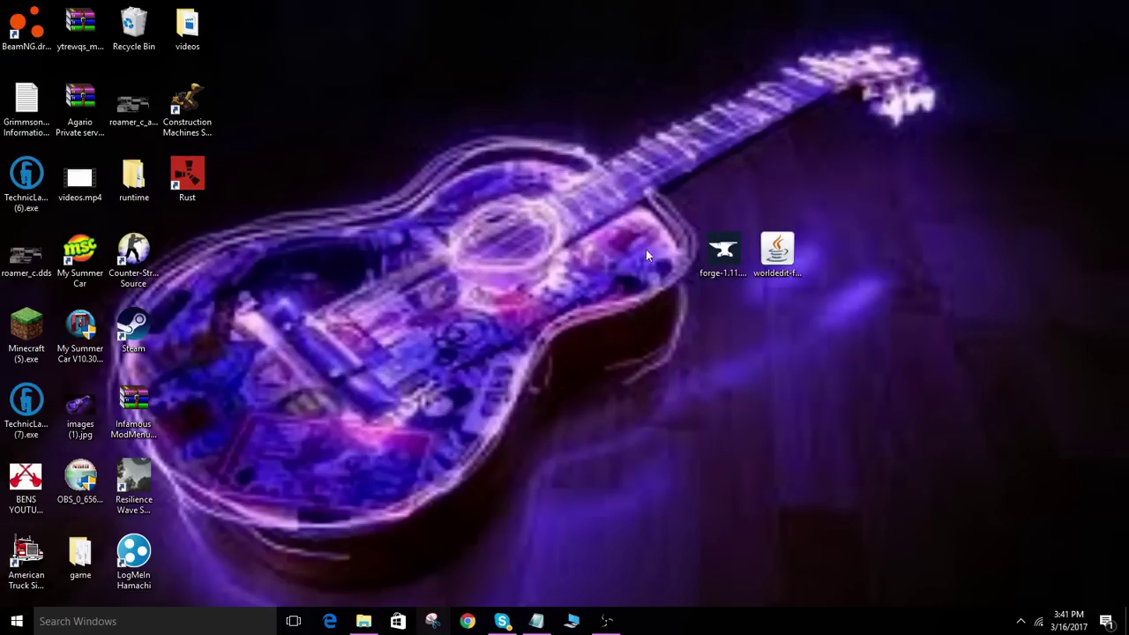
- Run the Forge installer with Mercurius checked to install the 1.11.2-13.20.0.2228 client profile
{"action": "left_click", "coordinate": [712, 255]}
{"action": "double_click", "coordinate": [712, 256]}
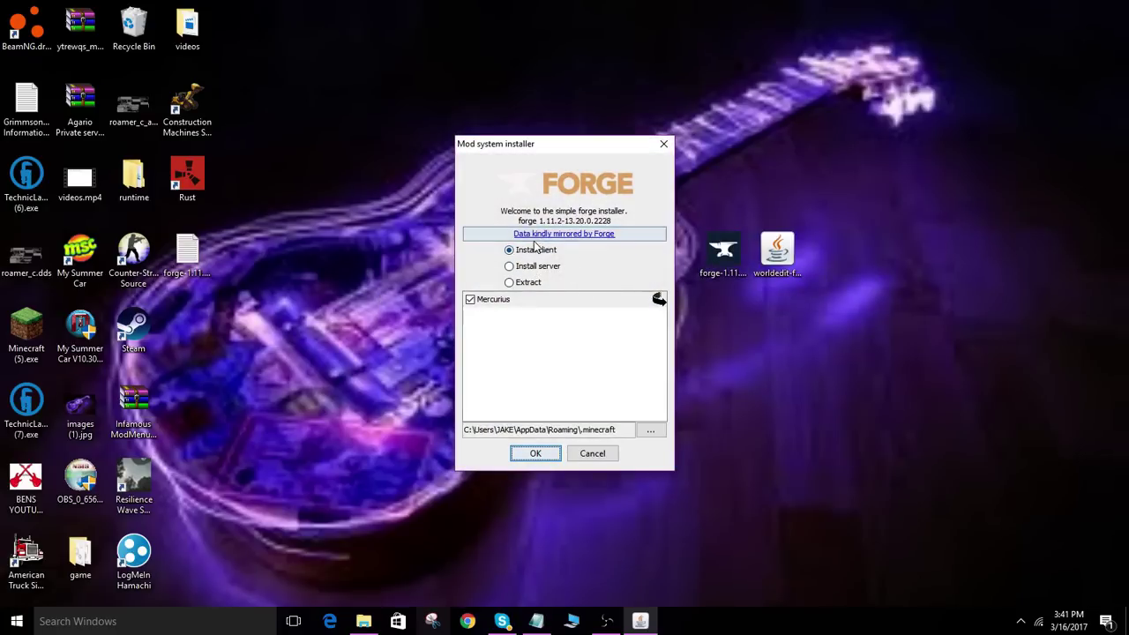
{"action": "left_click", "coordinate": [471, 300]}
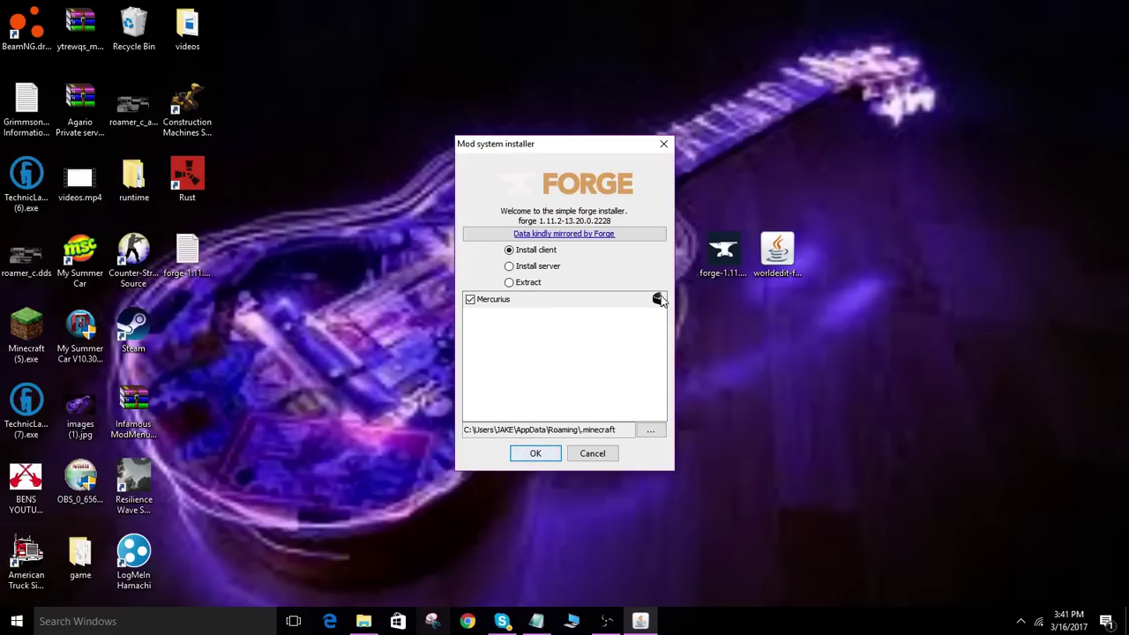
{"action": "left_click", "coordinate": [532, 455]}
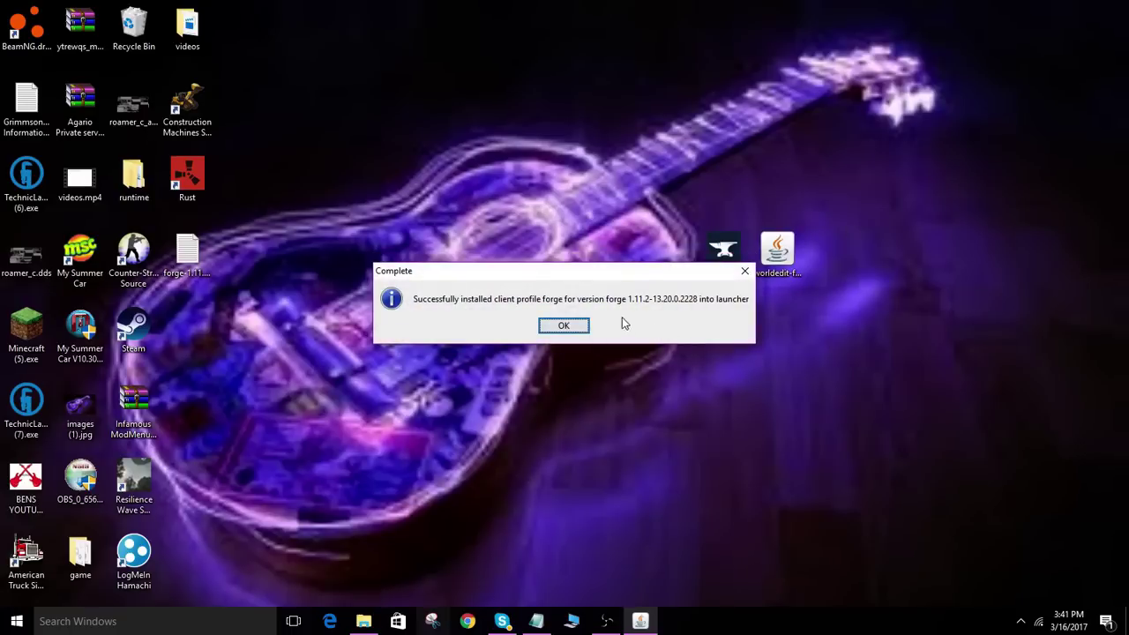
{"action": "left_click", "coordinate": [564, 327]}
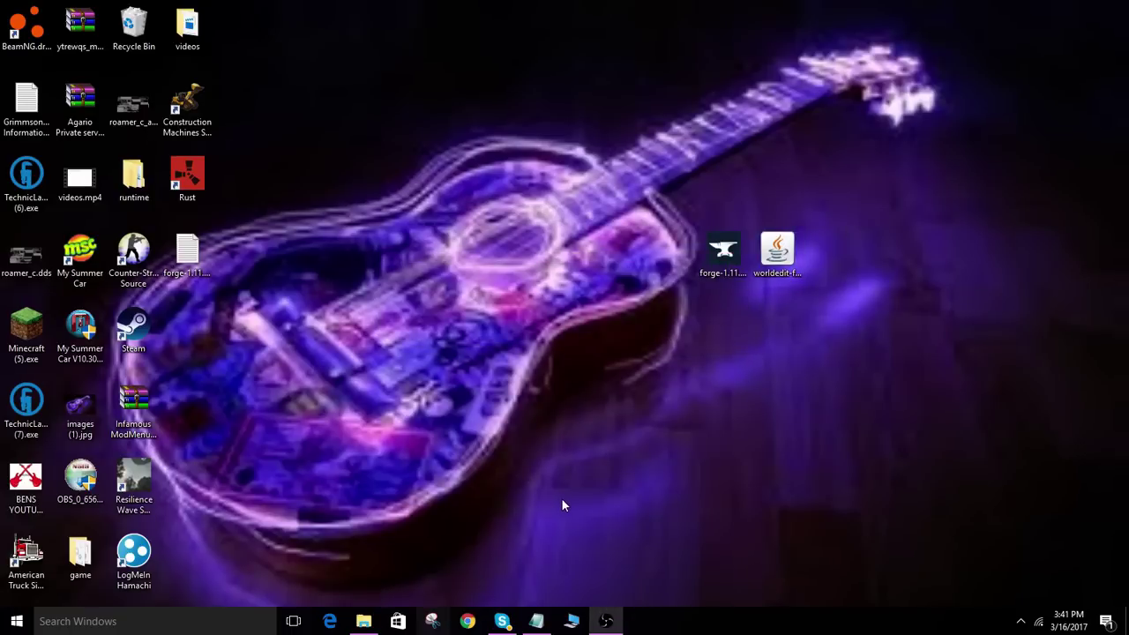
- Open the .minecraft folder in AppData Roaming through a %appdata% search
{"action": "left_click", "coordinate": [61, 622]}
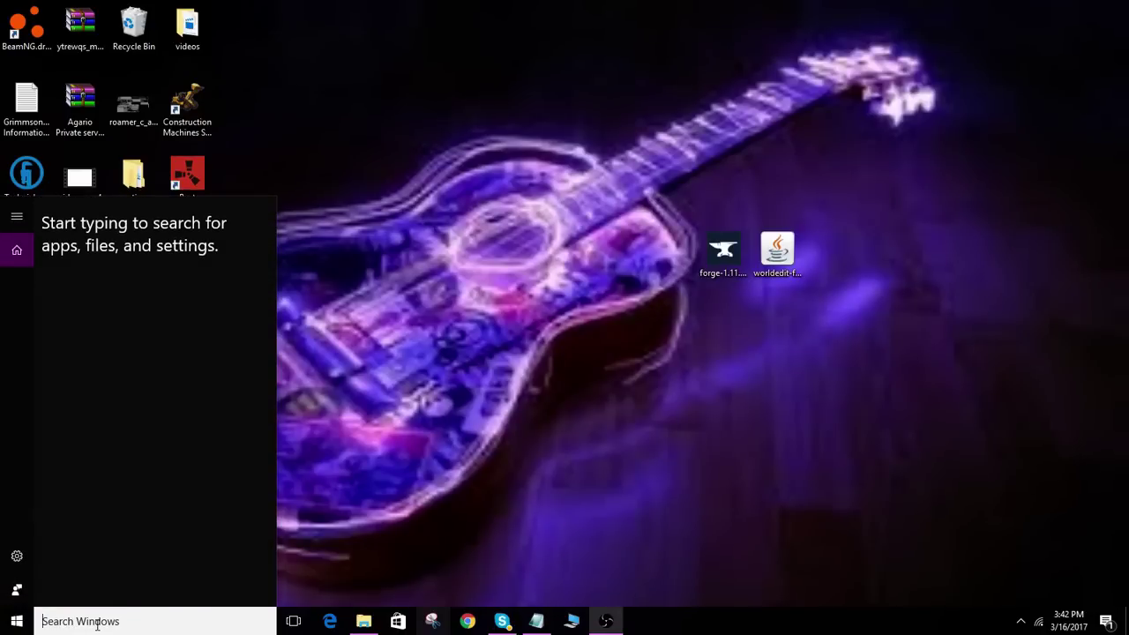
{"action": "type", "text": "%appda"}
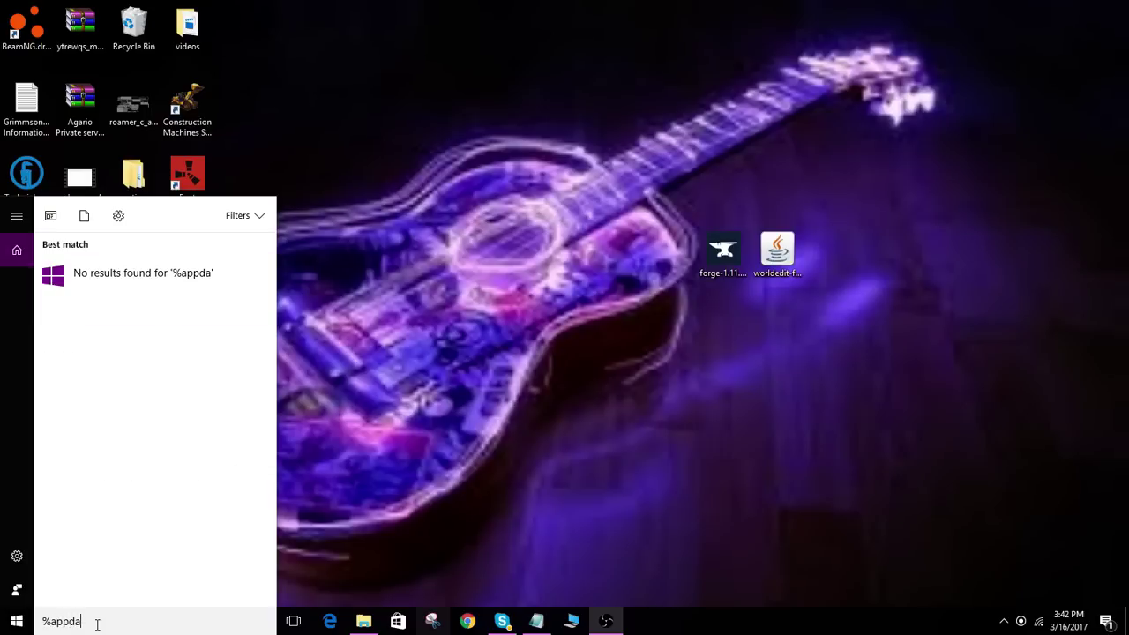
{"action": "type", "text": "ta%"}
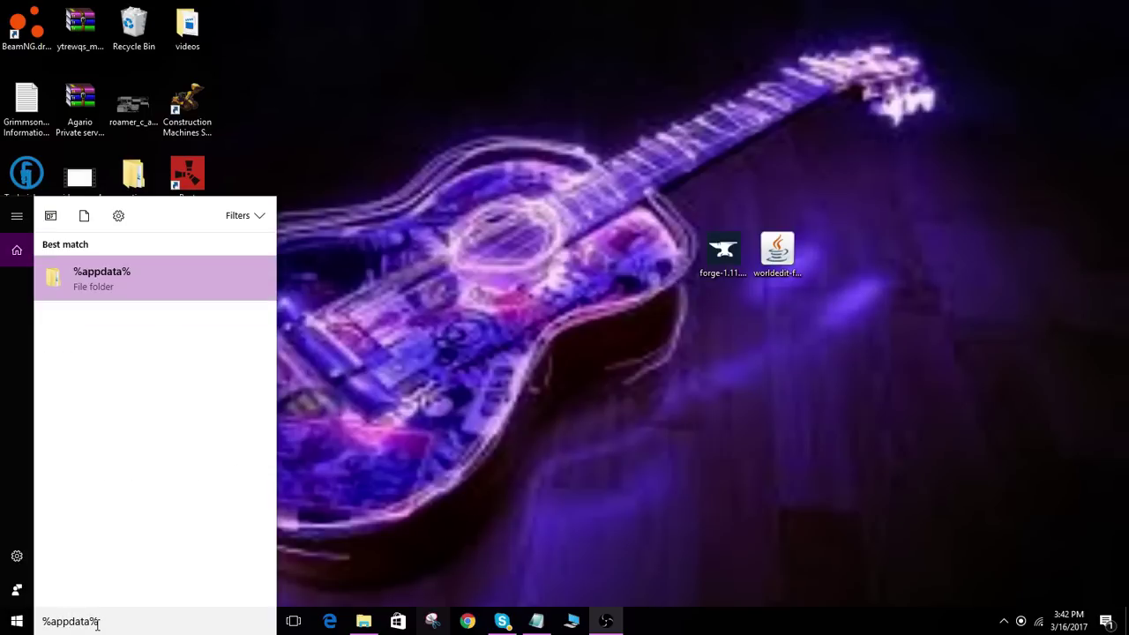
{"action": "left_click", "coordinate": [121, 281]}
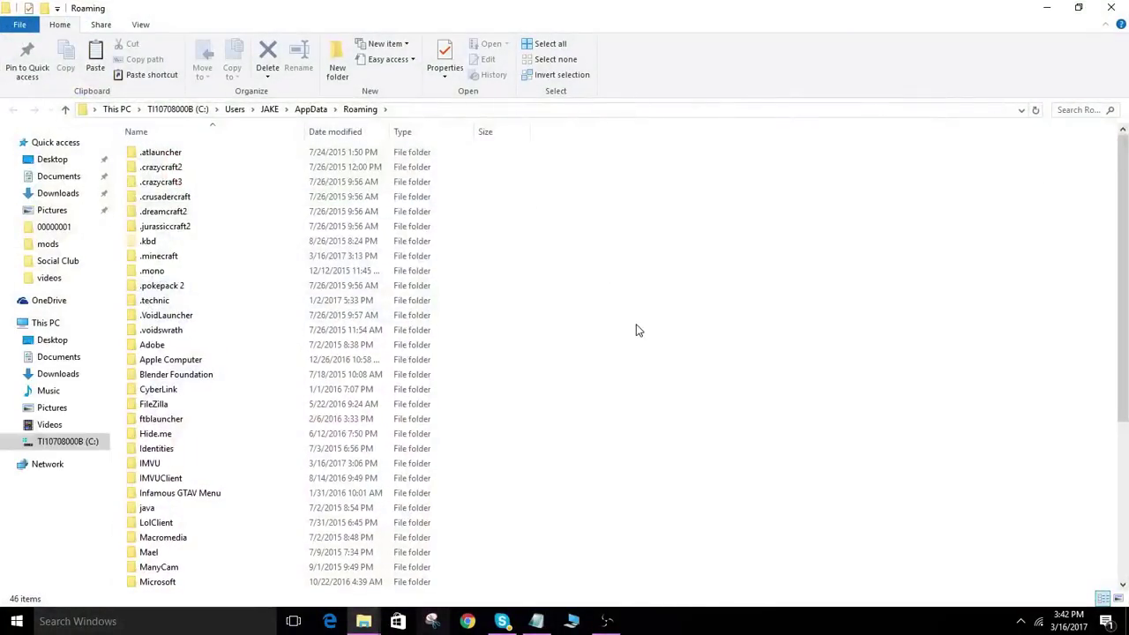
{"action": "double_click", "coordinate": [162, 261]}
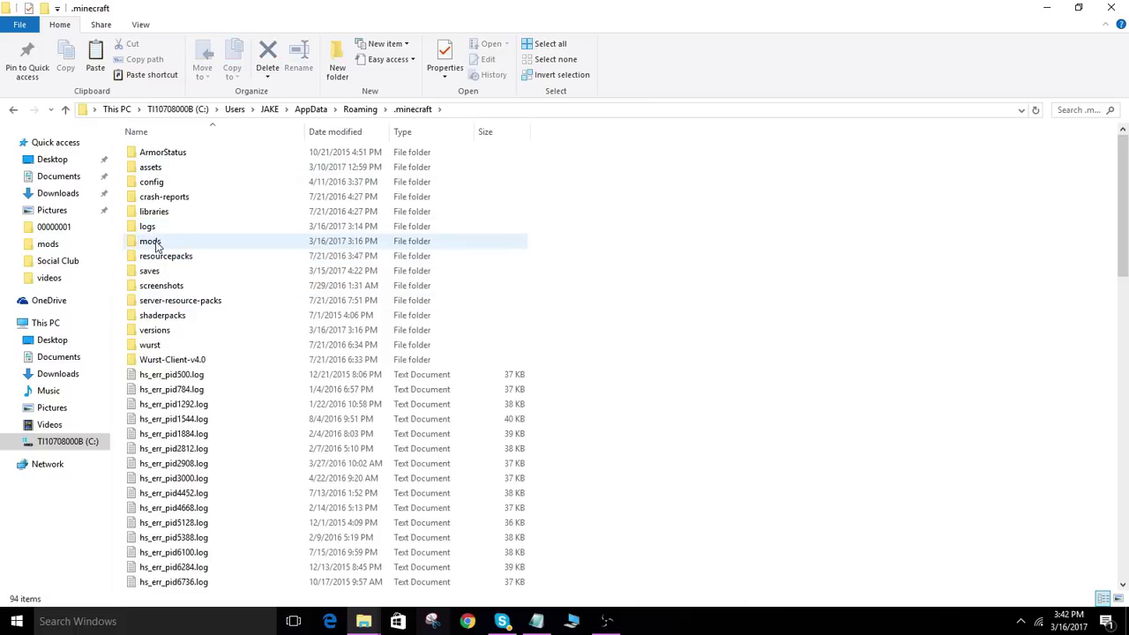
- Create a 'New folder' in .minecraft, delete it, and minimize File Explorer
{"action": "right_click", "coordinate": [556, 220]}
{"action": "mouse_move", "coordinate": [593, 387]}
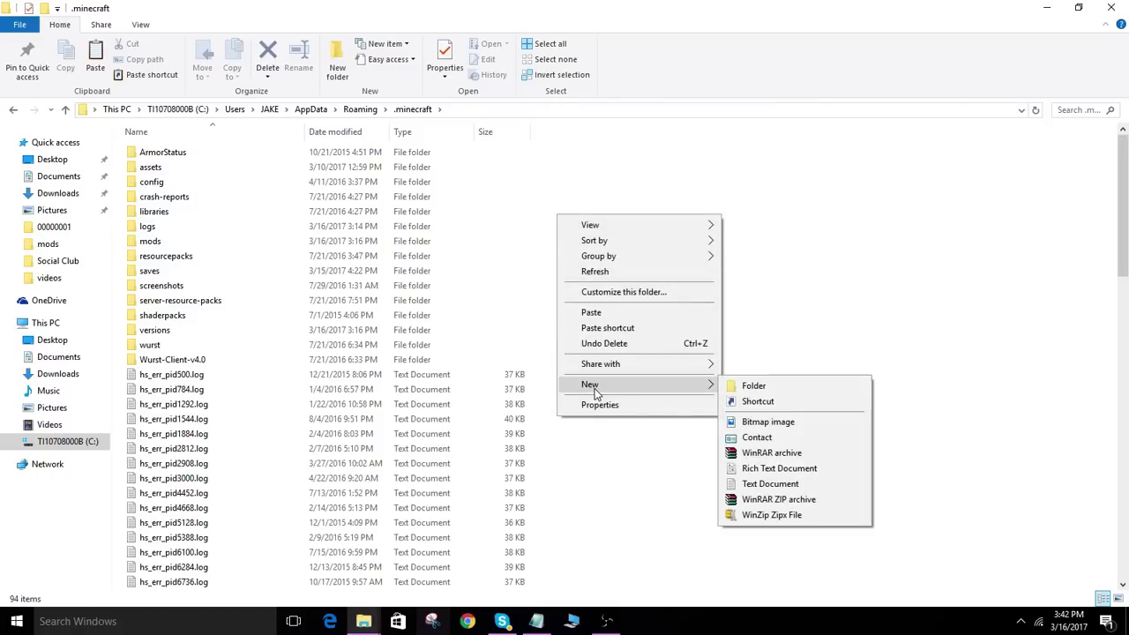
{"action": "left_click", "coordinate": [774, 388]}
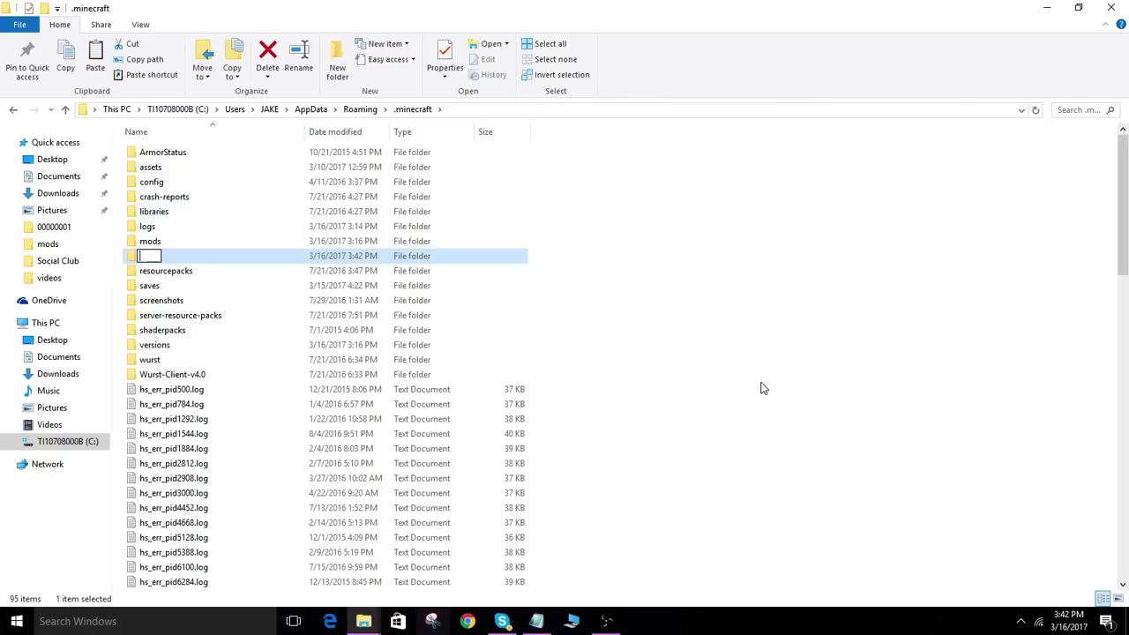
{"action": "left_click", "coordinate": [134, 261]}
{"action": "right_click", "coordinate": [137, 262]}
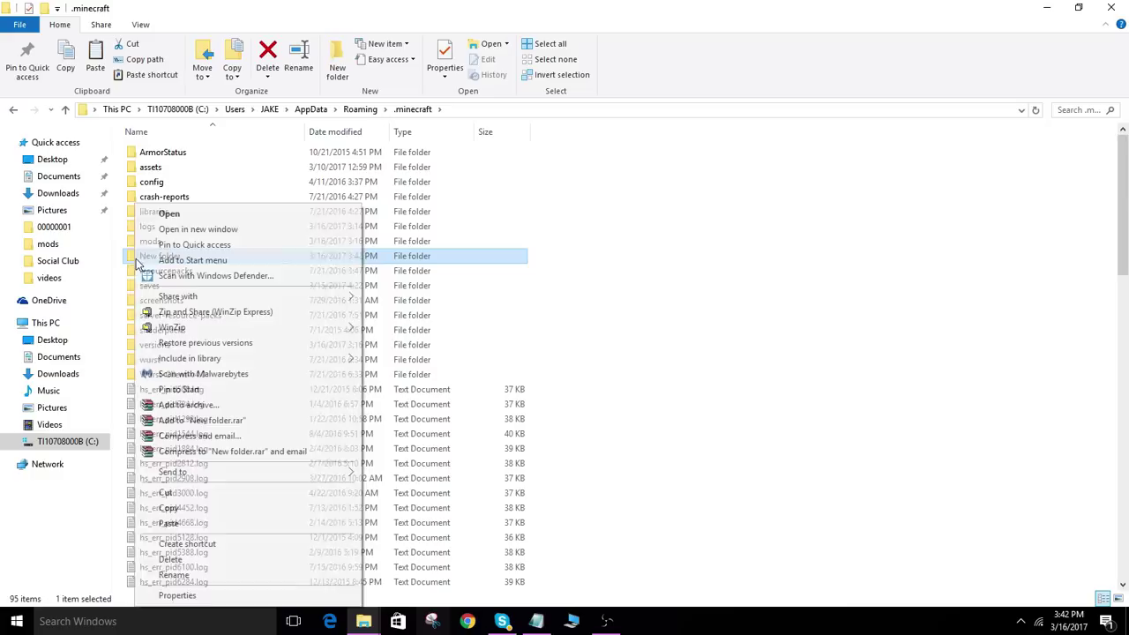
{"action": "left_click", "coordinate": [171, 559]}
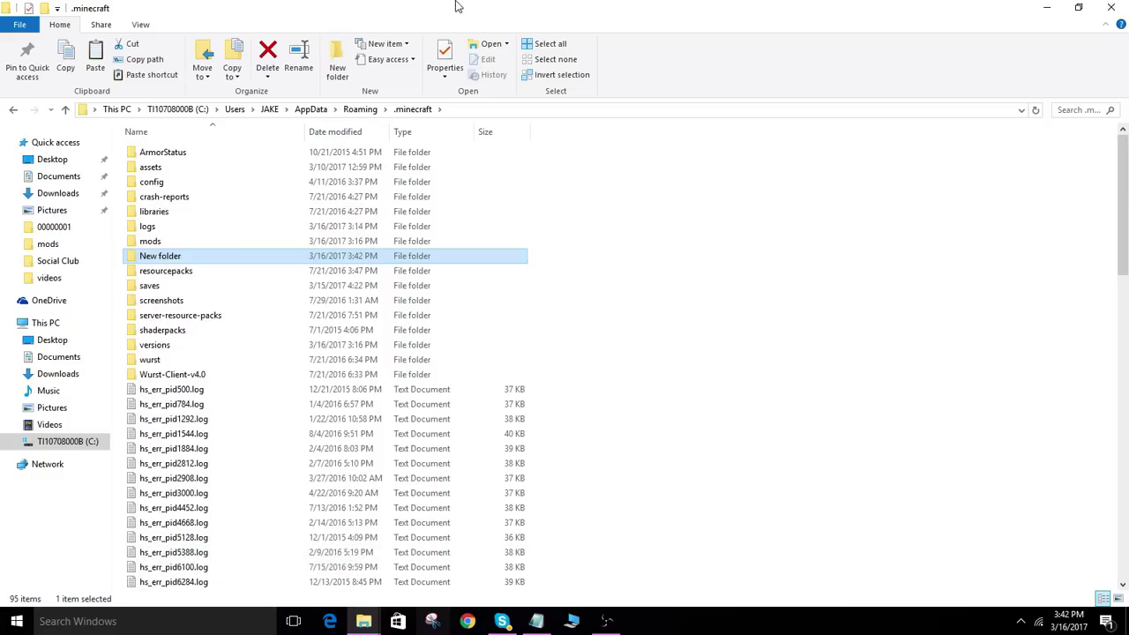
{"action": "left_click", "coordinate": [1044, 7]}
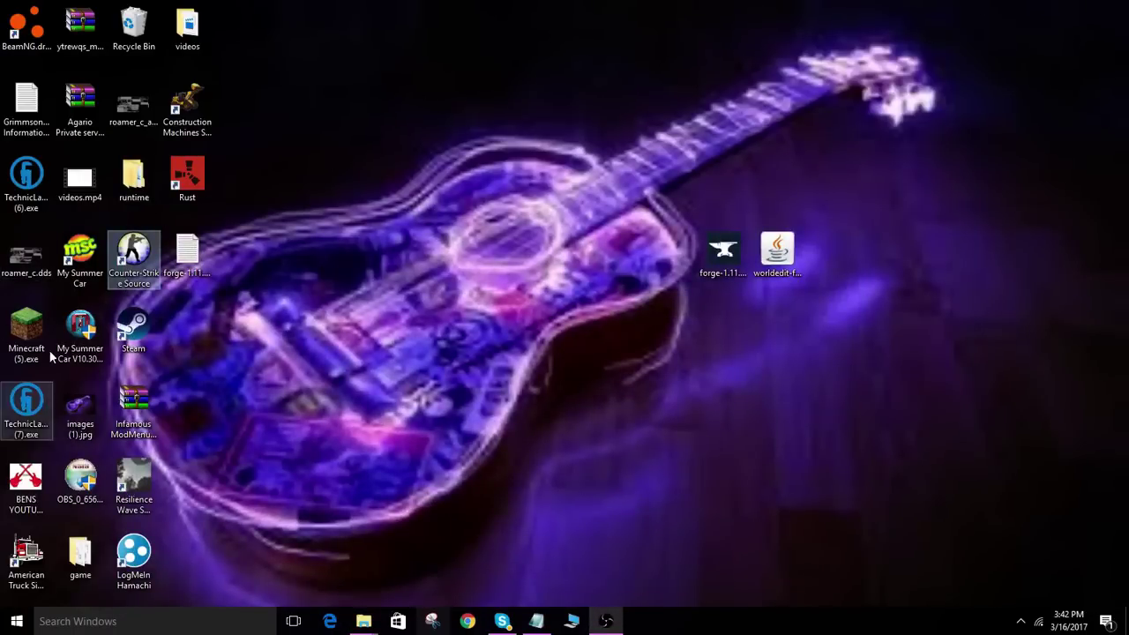
- Move Minecraft (5).exe to the desktop top, start the launcher and select the 1.11.2 profile
{"action": "mouse_move", "coordinate": [41, 324]}
{"action": "left_mouse_down"}
{"action": "mouse_move", "coordinate": [395, 279]}
{"action": "mouse_move", "coordinate": [775, 106]}
{"action": "left_mouse_up"}
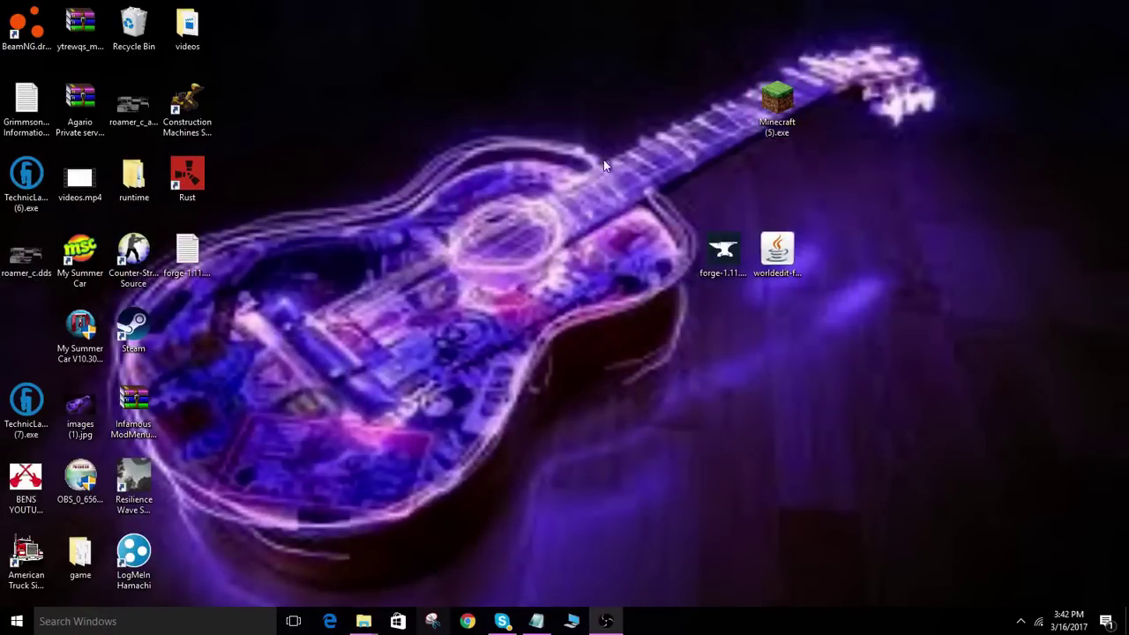
{"action": "double_click", "coordinate": [789, 103]}
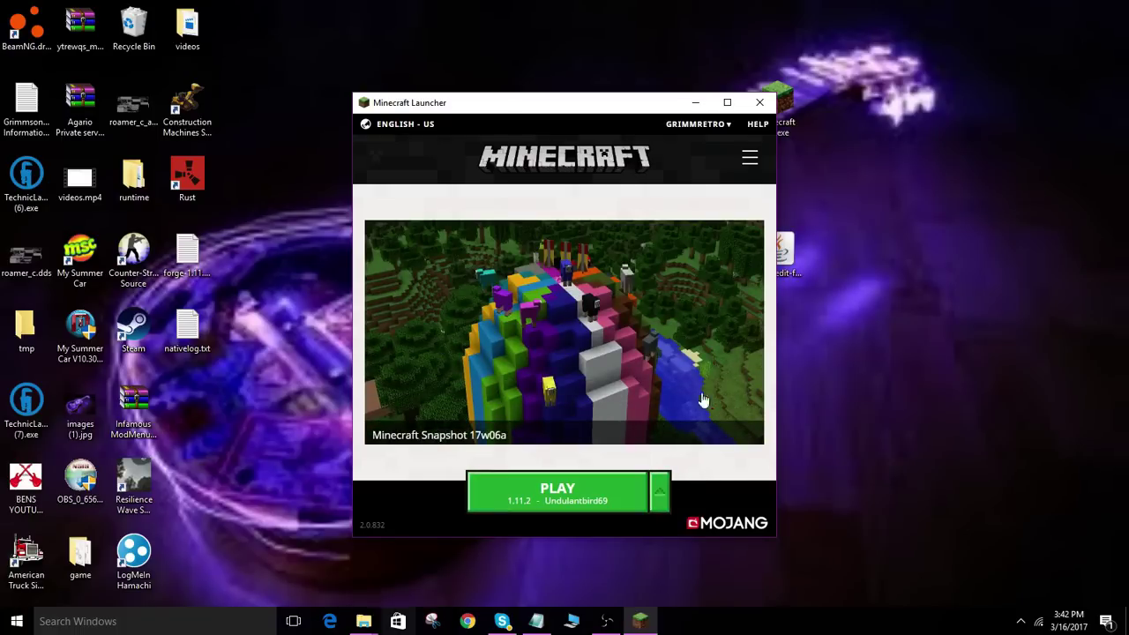
{"action": "left_click", "coordinate": [659, 492]}
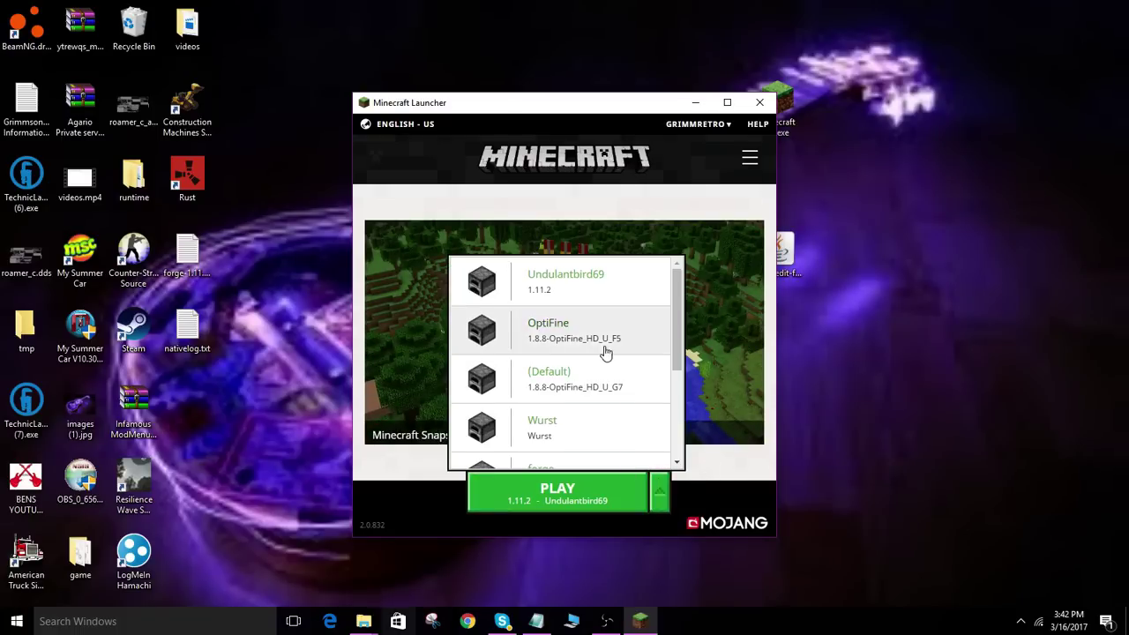
{"action": "scroll", "coordinate": [605, 348], "scroll_direction": "down", "scroll_amount": 5}
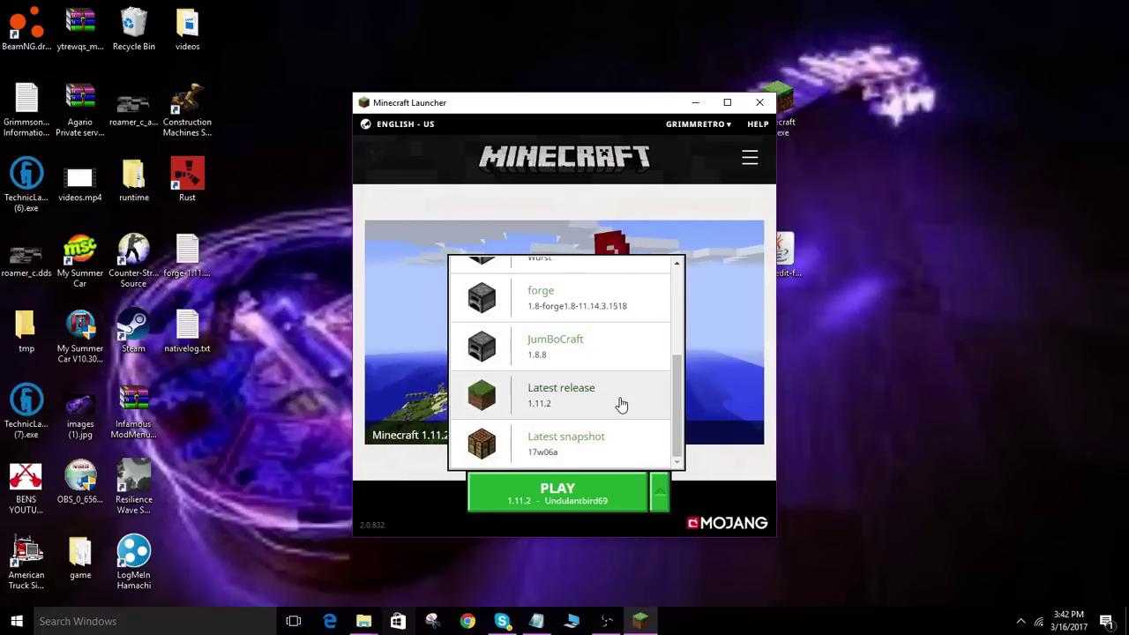
{"action": "scroll", "coordinate": [617, 397], "scroll_direction": "up", "scroll_amount": 1}
{"action": "scroll", "coordinate": [596, 358], "scroll_direction": "up", "scroll_amount": 3}
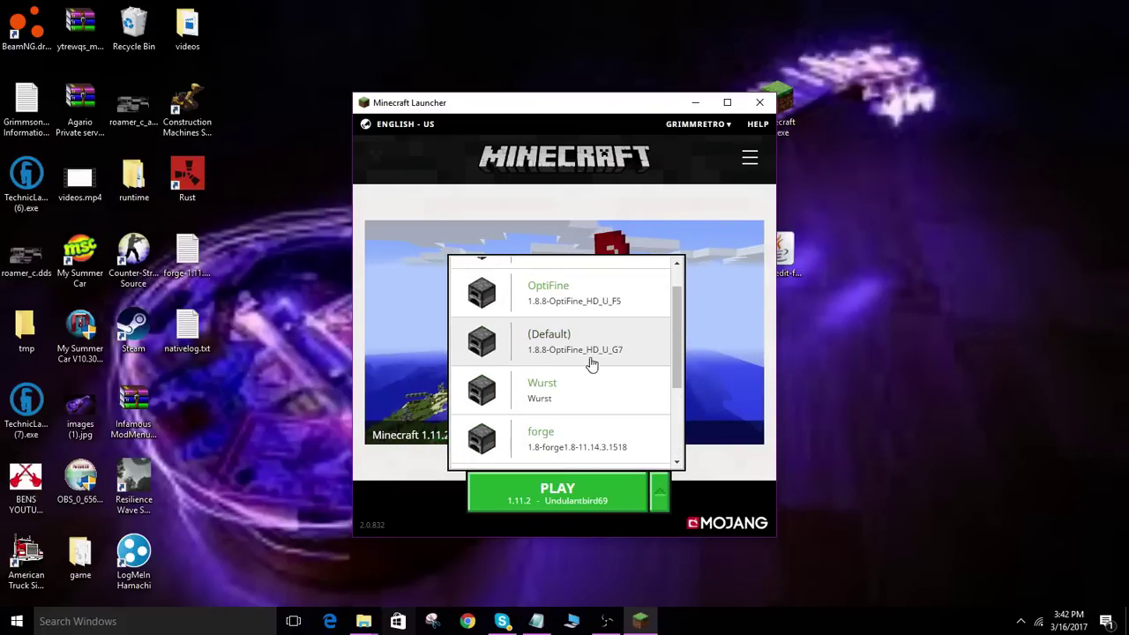
{"action": "left_click", "coordinate": [615, 278]}
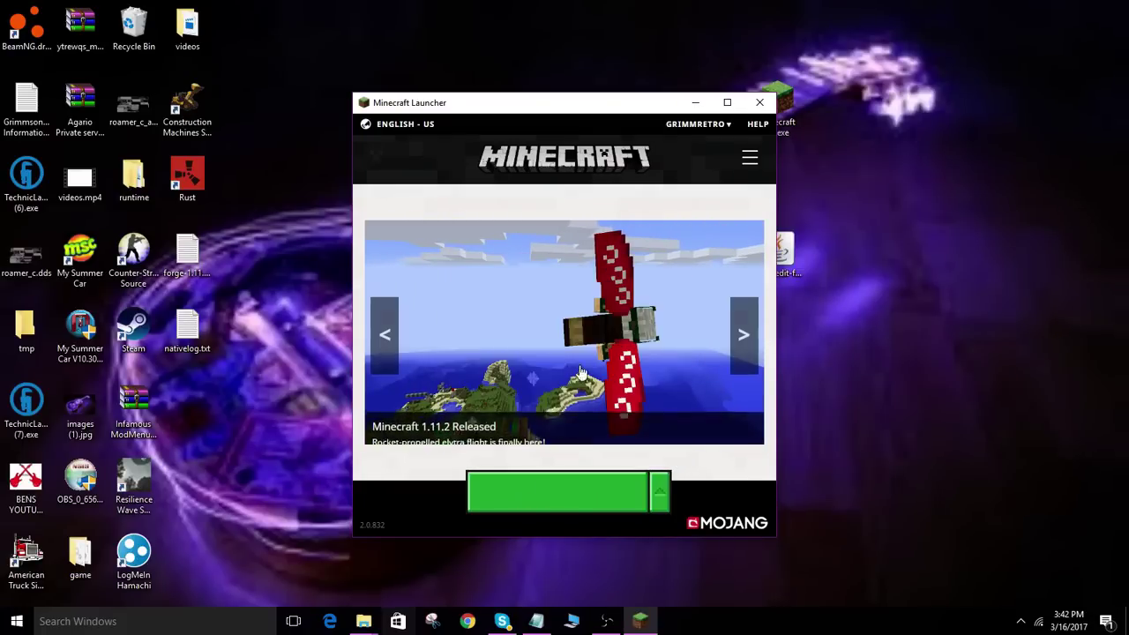
- Launch 1.11.2, load the 'stuff' singleplayer world, then save, quit and close the game
{"action": "left_click", "coordinate": [570, 497]}
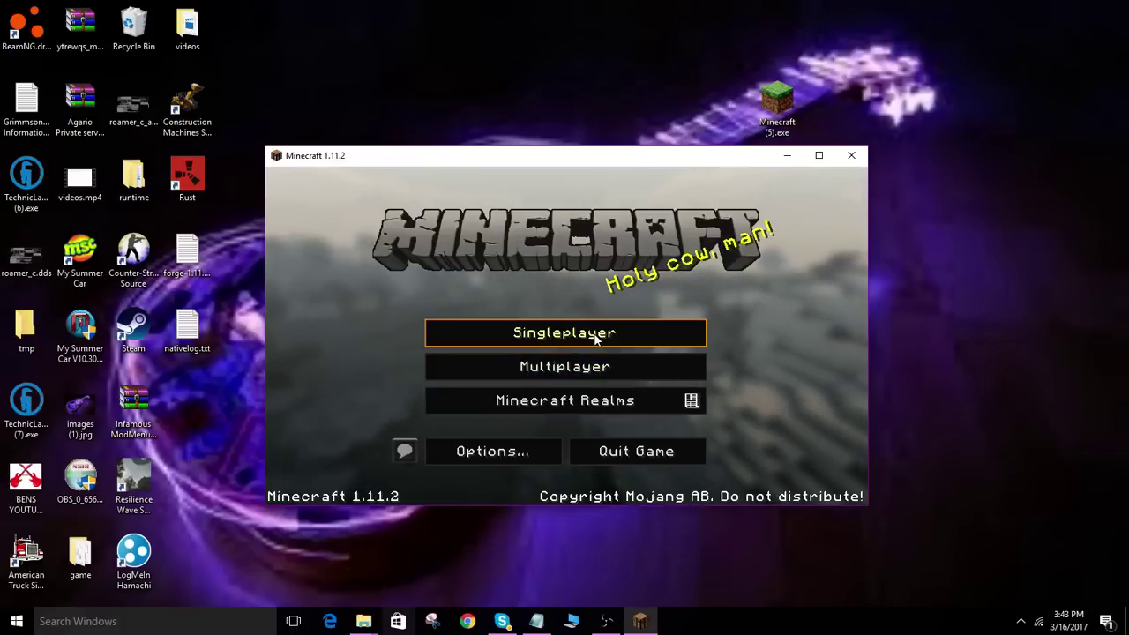
{"action": "left_click", "coordinate": [590, 332]}
{"action": "left_click", "coordinate": [399, 238]}
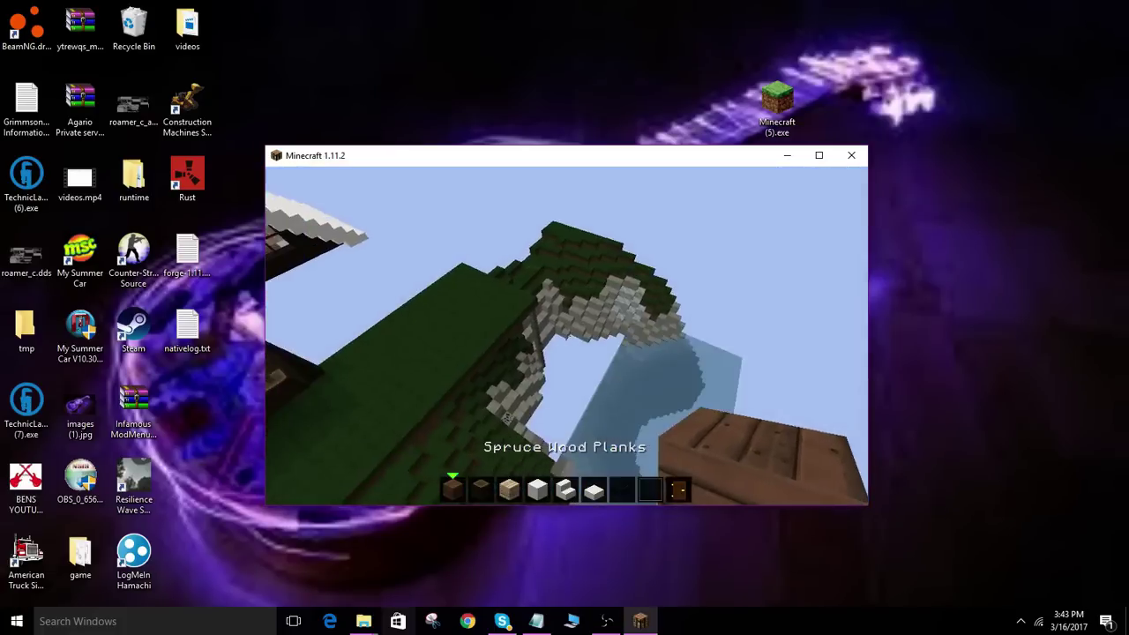
{"action": "key", "text": "Escape"}
{"action": "left_click", "coordinate": [598, 417]}
{"action": "left_click", "coordinate": [848, 154]}
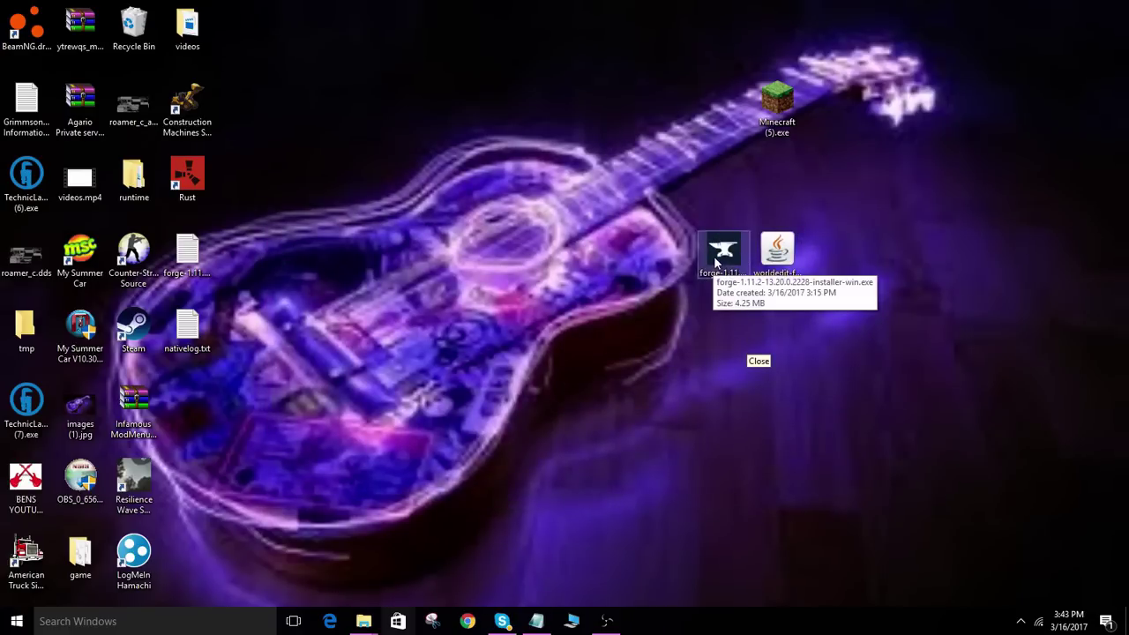
- Relaunch the Minecraft Launcher and browse its launch profile dropdown
{"action": "double_click", "coordinate": [784, 117]}
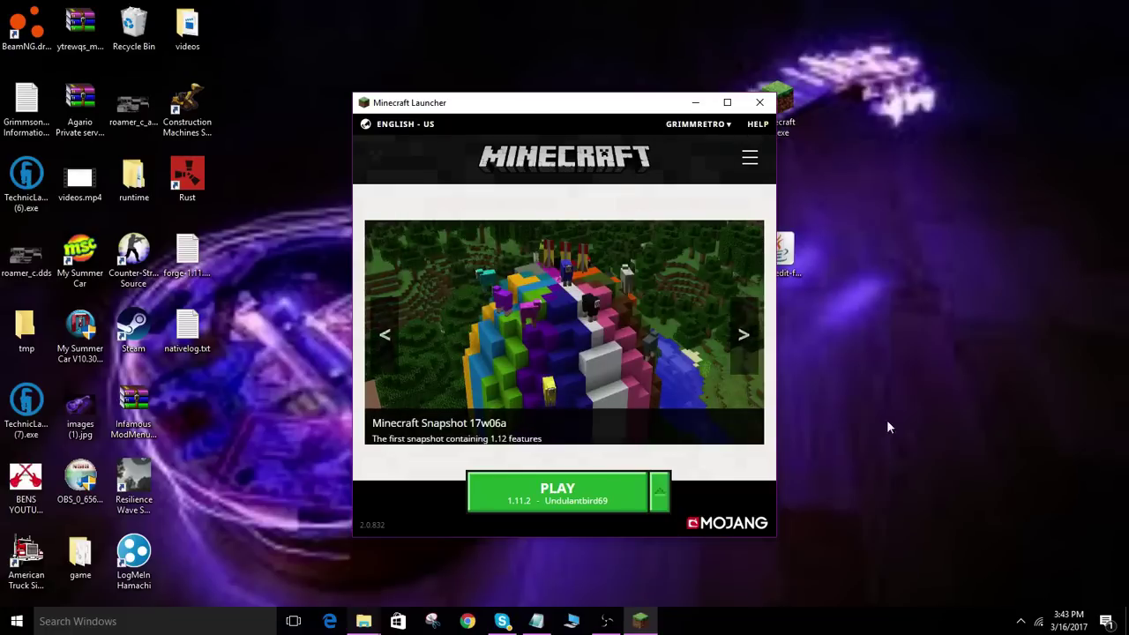
{"action": "left_click", "coordinate": [660, 492]}
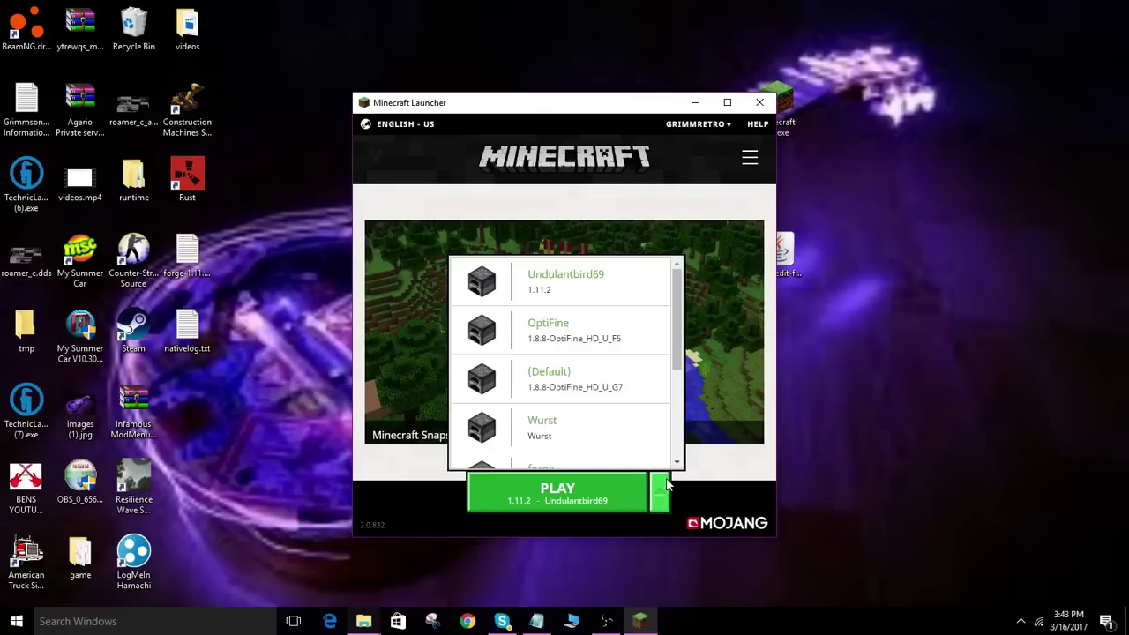
{"action": "scroll", "coordinate": [564, 374], "scroll_direction": "down", "scroll_amount": 5}
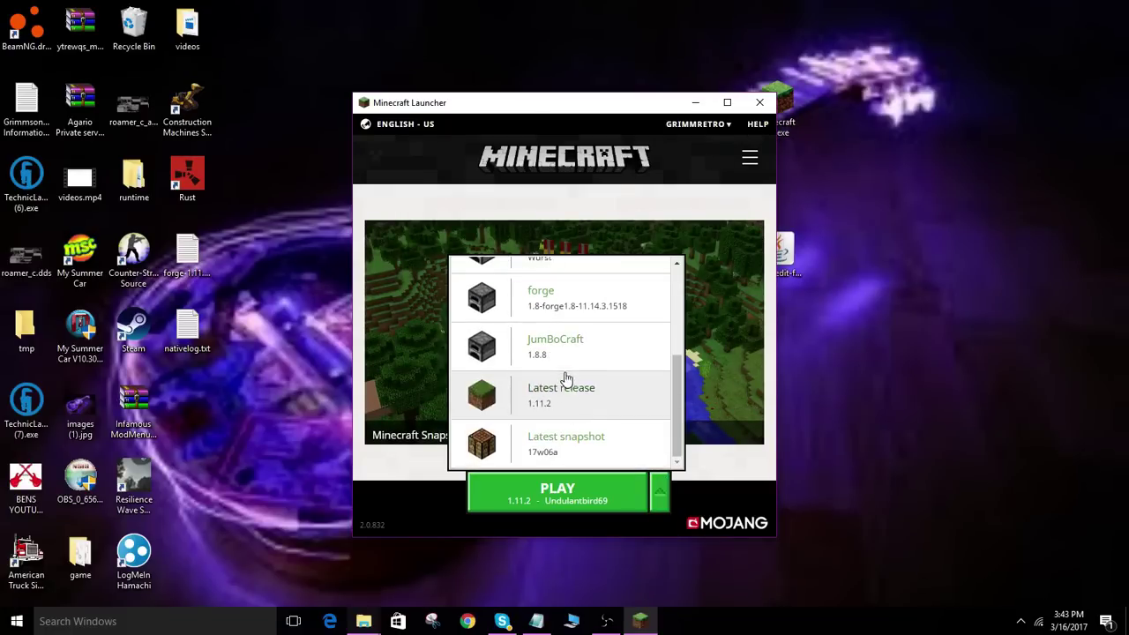
{"action": "scroll", "coordinate": [564, 370], "scroll_direction": "up", "scroll_amount": 3}
{"action": "scroll", "coordinate": [575, 397], "scroll_direction": "up", "scroll_amount": 1}
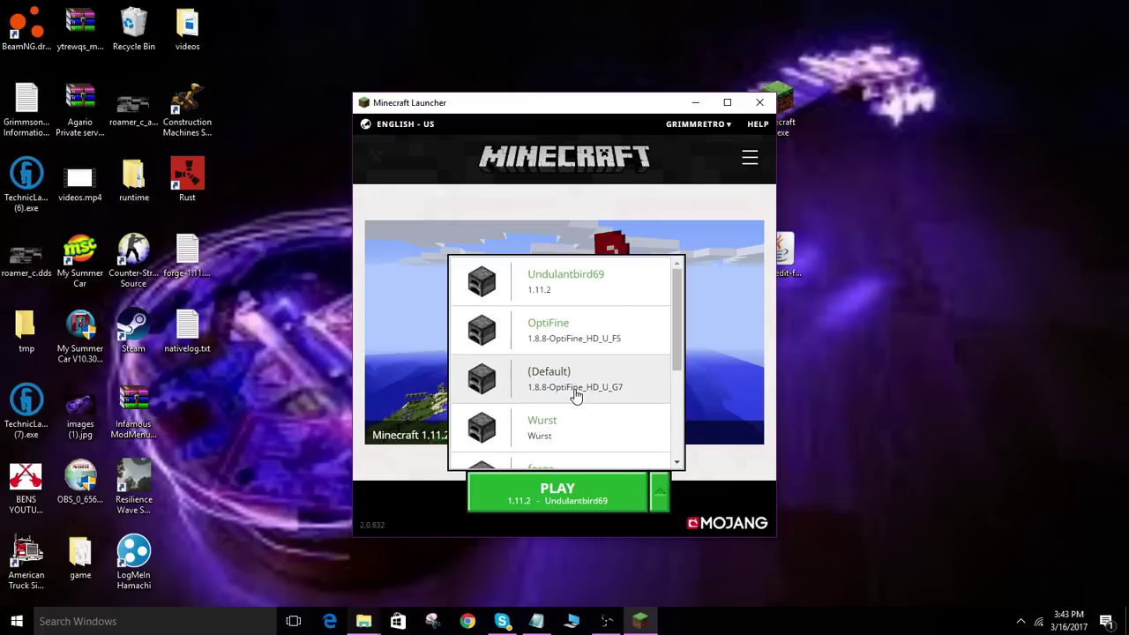
{"action": "scroll", "coordinate": [591, 313], "scroll_direction": "down", "scroll_amount": 4}
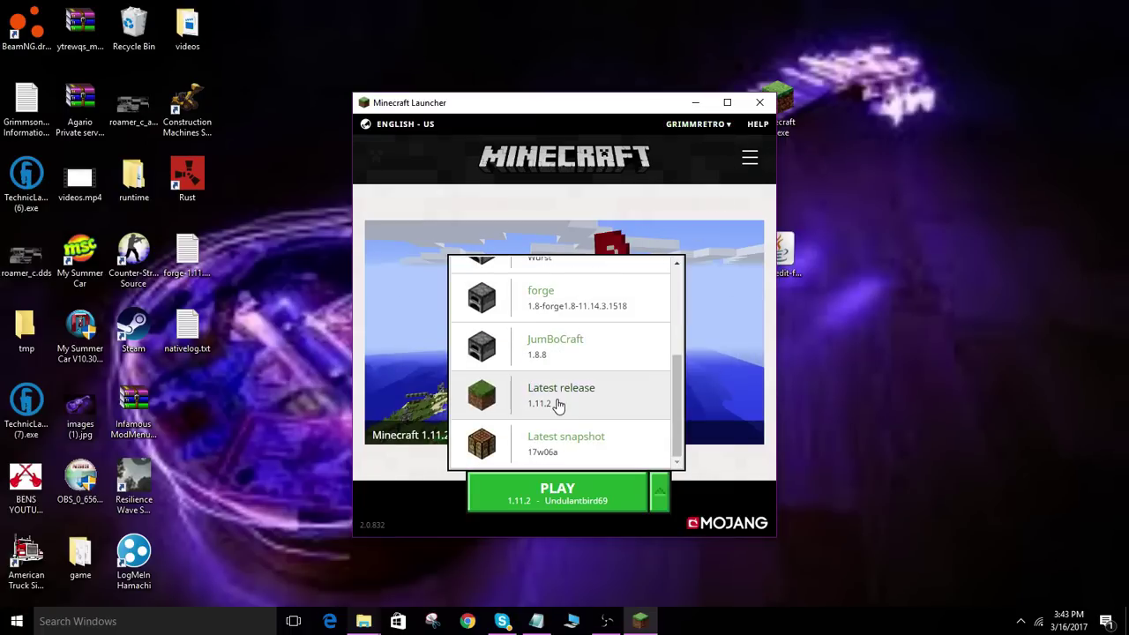
- Show the launch profiles list from the launcher's section menu and scroll through it
{"action": "left_click", "coordinate": [749, 159]}
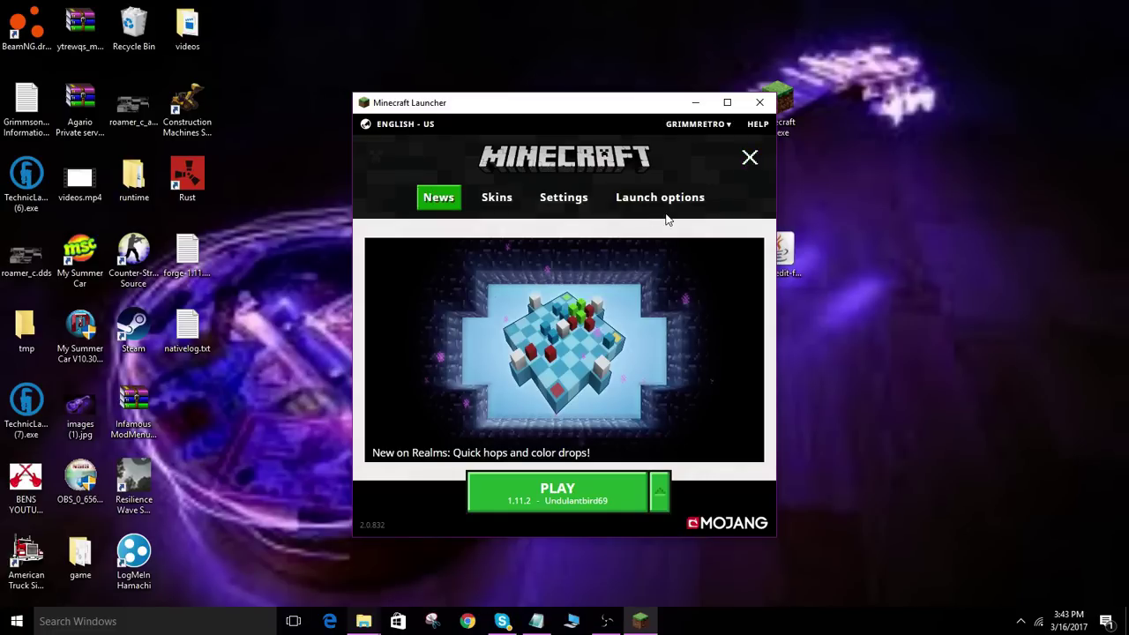
{"action": "left_click", "coordinate": [668, 204]}
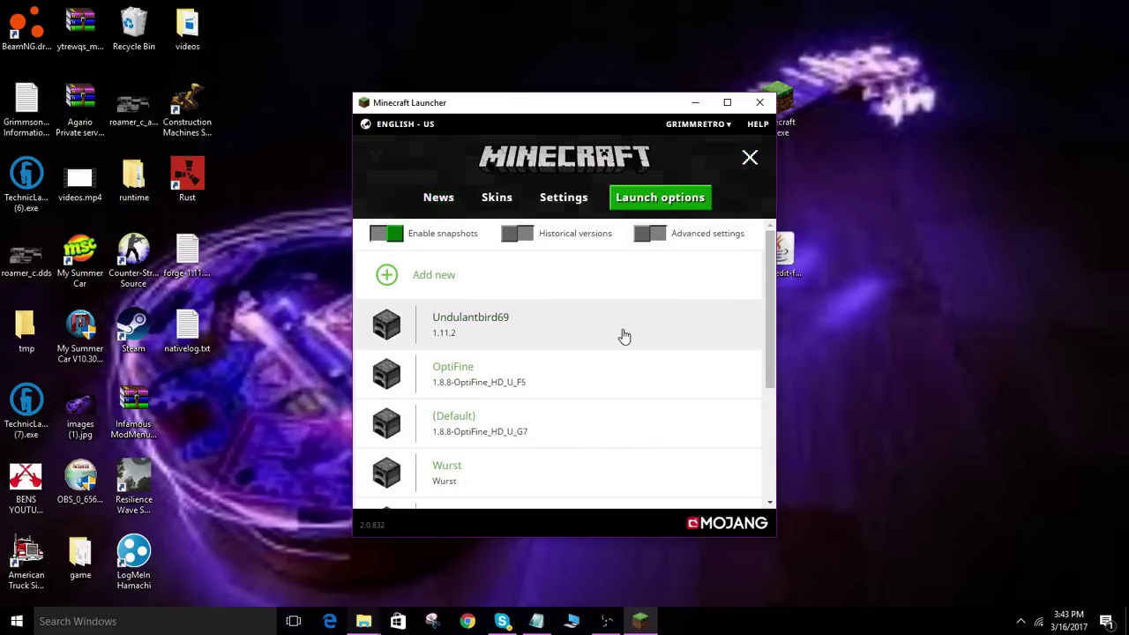
{"action": "scroll", "coordinate": [617, 340], "scroll_direction": "down", "scroll_amount": 5}
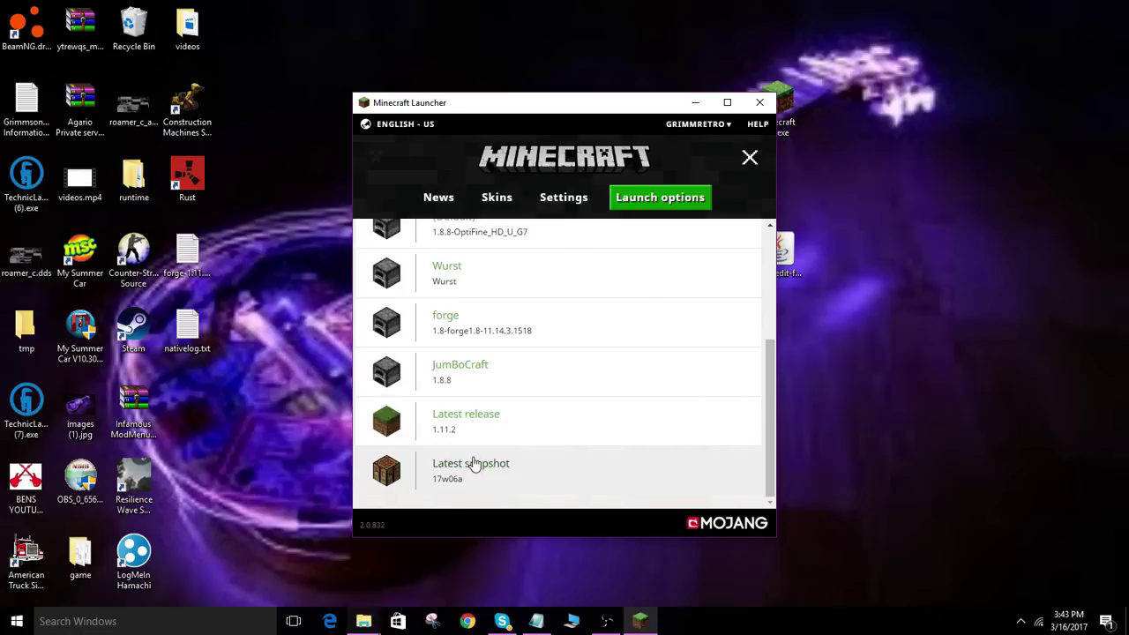
{"action": "scroll", "coordinate": [476, 467], "scroll_direction": "up", "scroll_amount": 4}
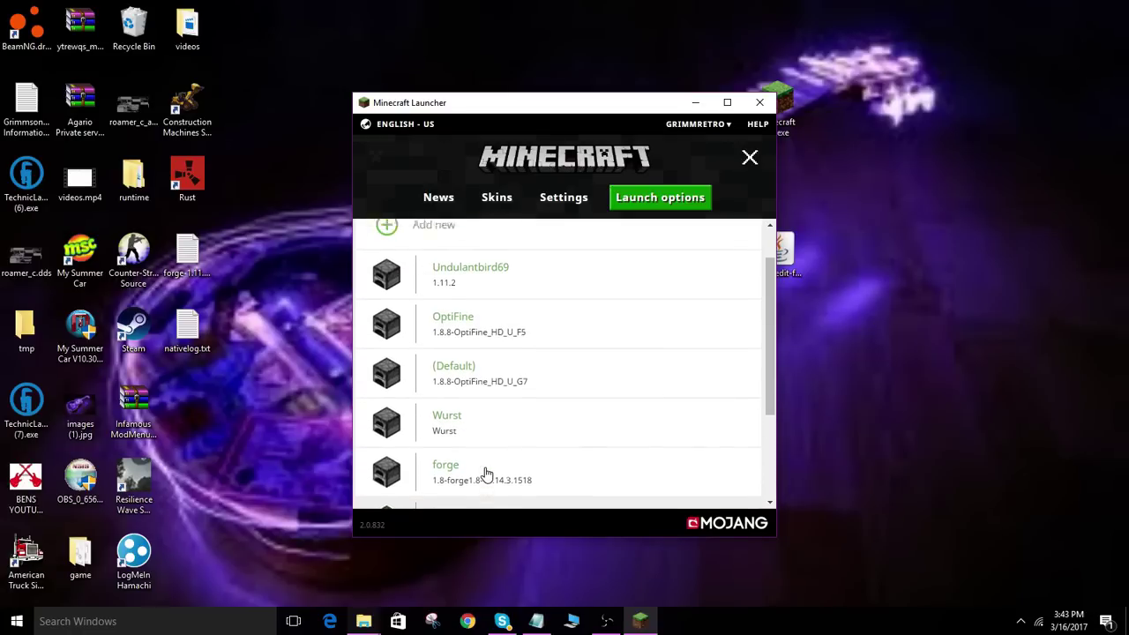
{"action": "scroll", "coordinate": [485, 474], "scroll_direction": "up", "scroll_amount": 1}
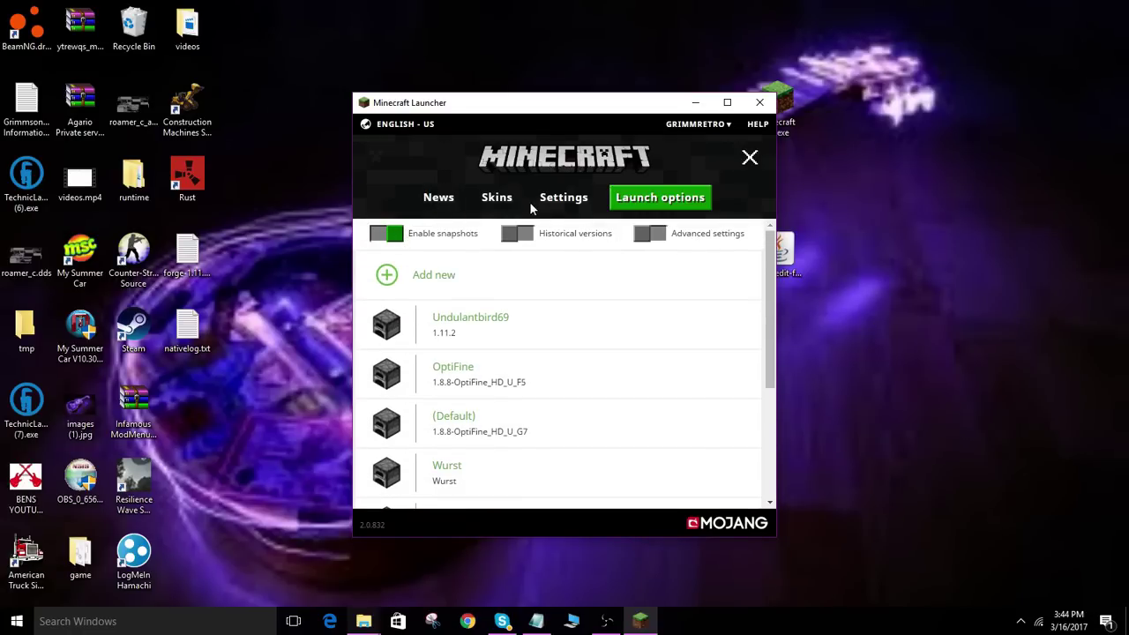
- Visit the Settings, News and Skins pages, then return to the Launch options list
{"action": "left_click", "coordinate": [564, 201]}
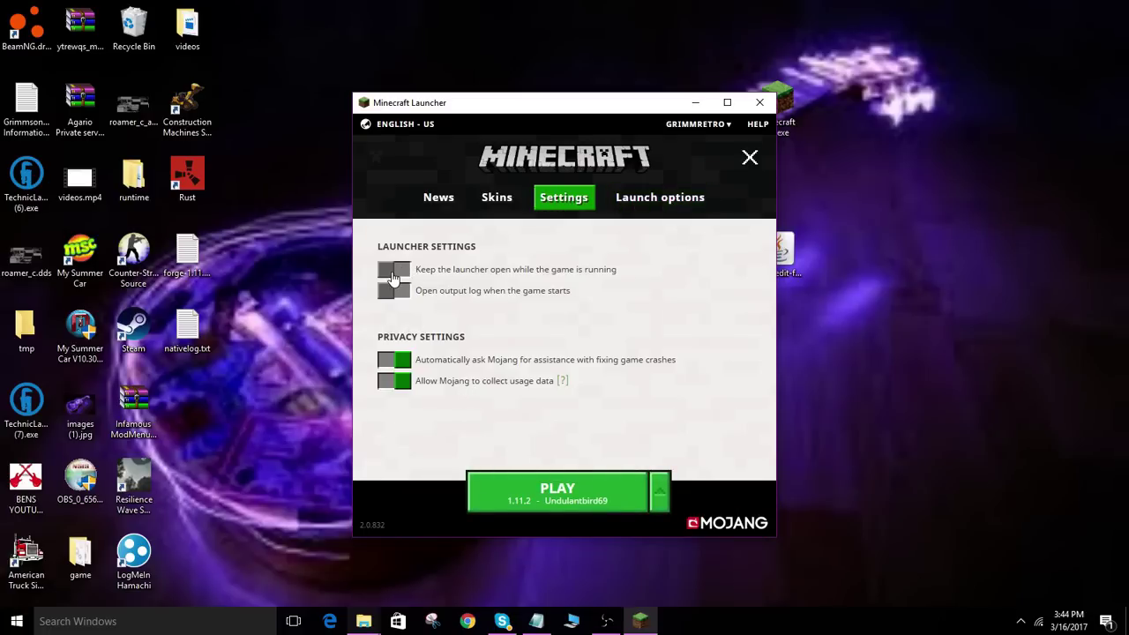
{"action": "left_click", "coordinate": [450, 199]}
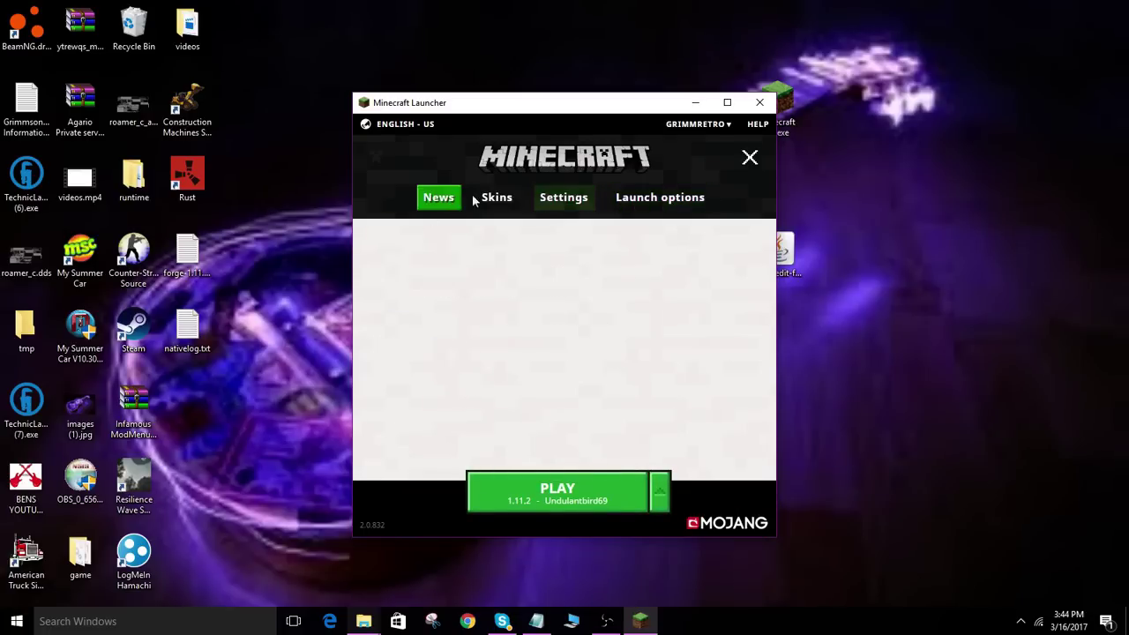
{"action": "left_click", "coordinate": [494, 196]}
{"action": "left_click", "coordinate": [561, 201]}
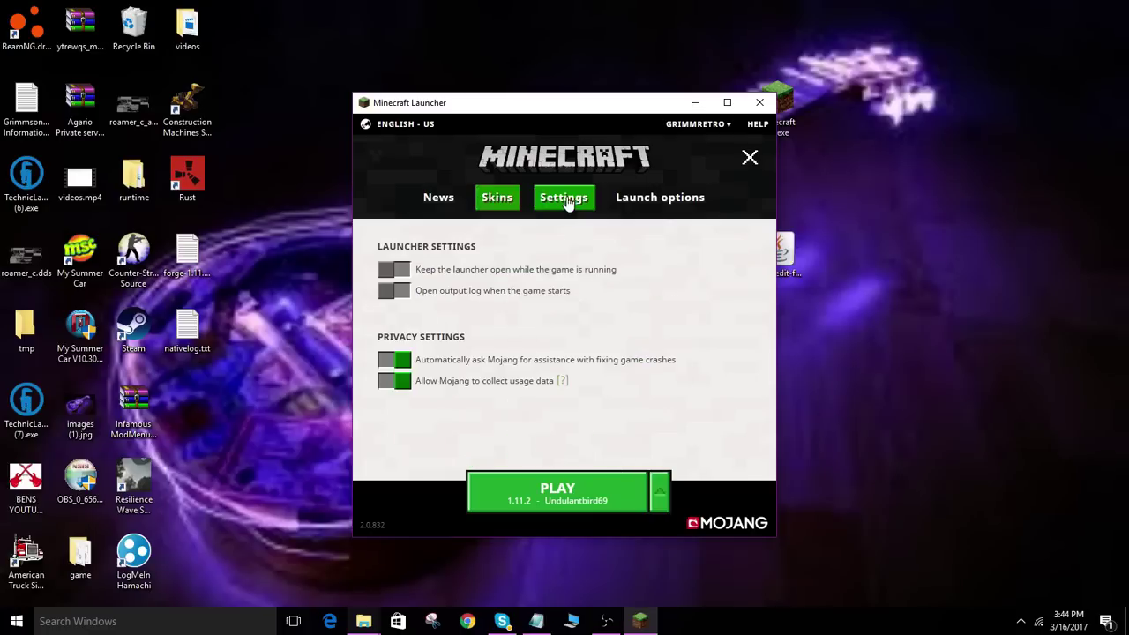
{"action": "left_click", "coordinate": [628, 208]}
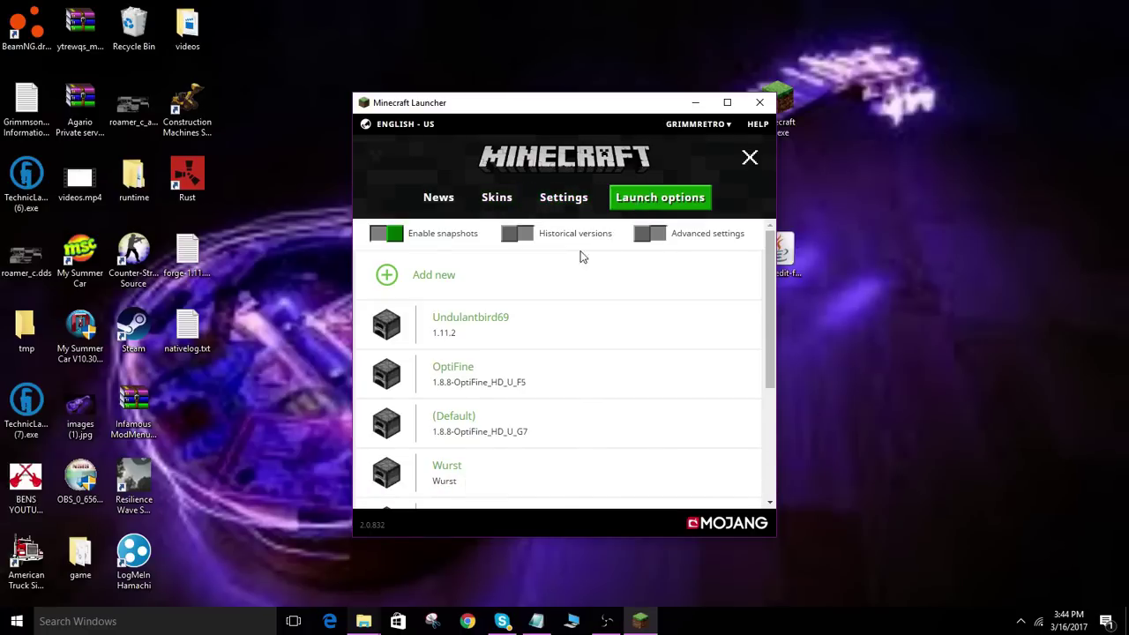
{"action": "scroll", "coordinate": [529, 373], "scroll_direction": "down", "scroll_amount": 3}
{"action": "left_click", "coordinate": [760, 107]}
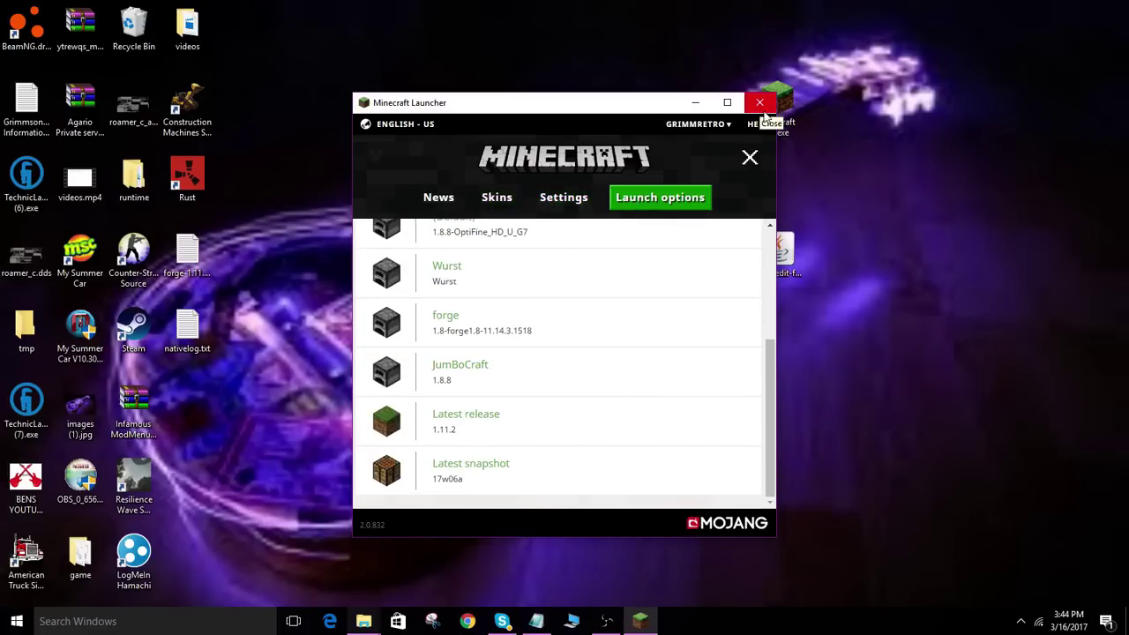
- Close the launcher and bring up the mods folder window holding the worldedit-forge file
{"action": "left_click", "coordinate": [762, 109]}
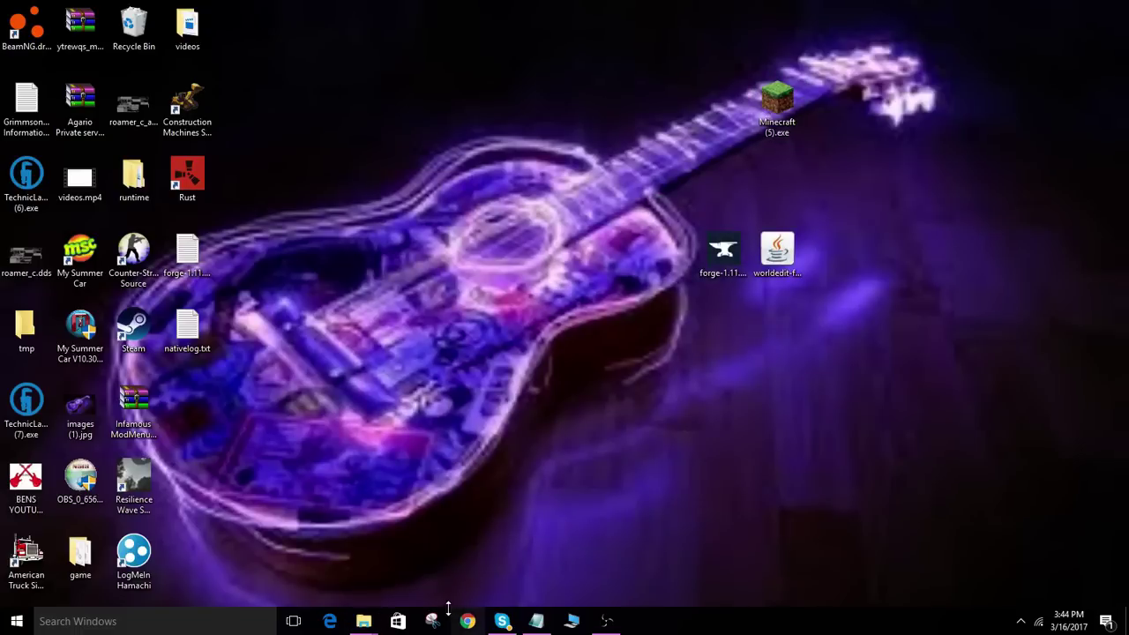
{"action": "mouse_move", "coordinate": [363, 620]}
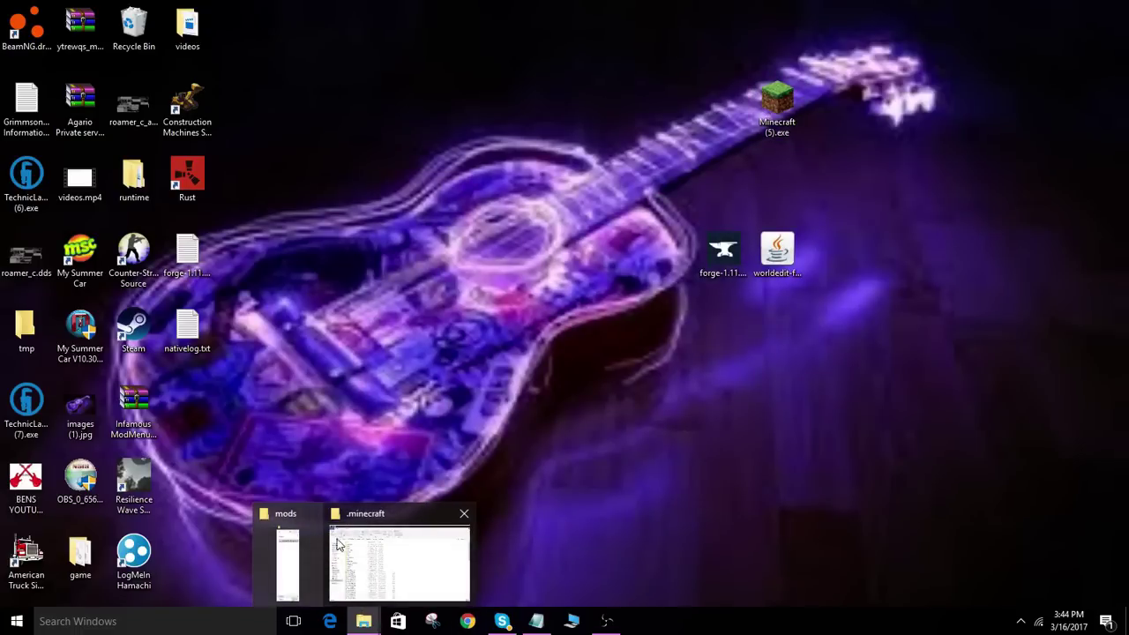
{"action": "left_click", "coordinate": [293, 554]}
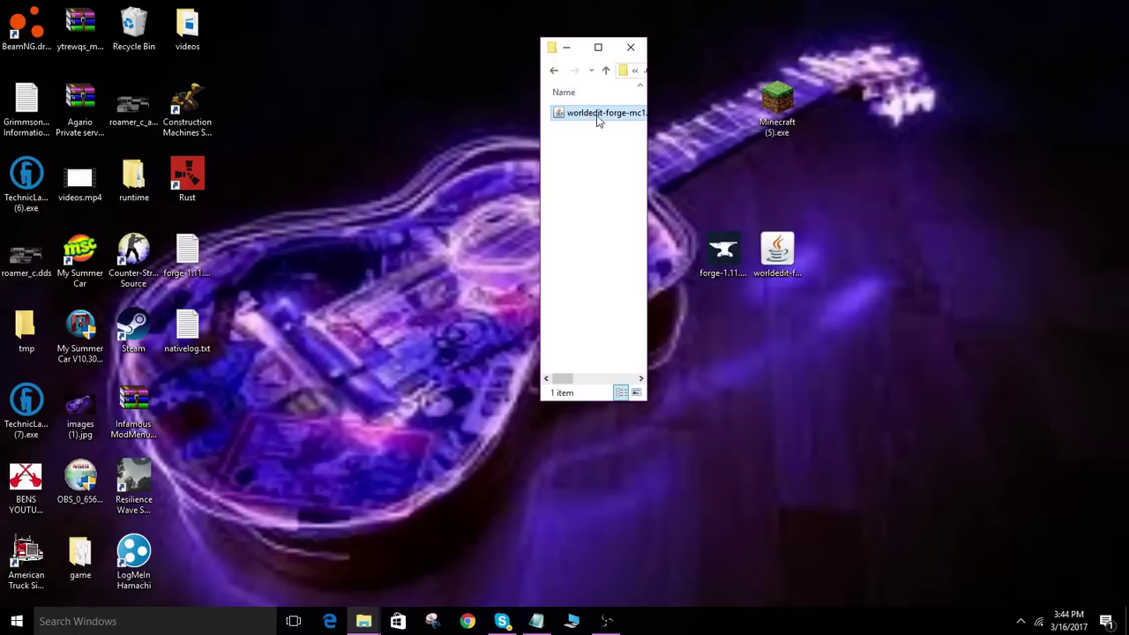
- Minimize the mods folder and relaunch the Minecraft Launcher from Minecraft (5).exe
{"action": "left_click", "coordinate": [777, 104]}
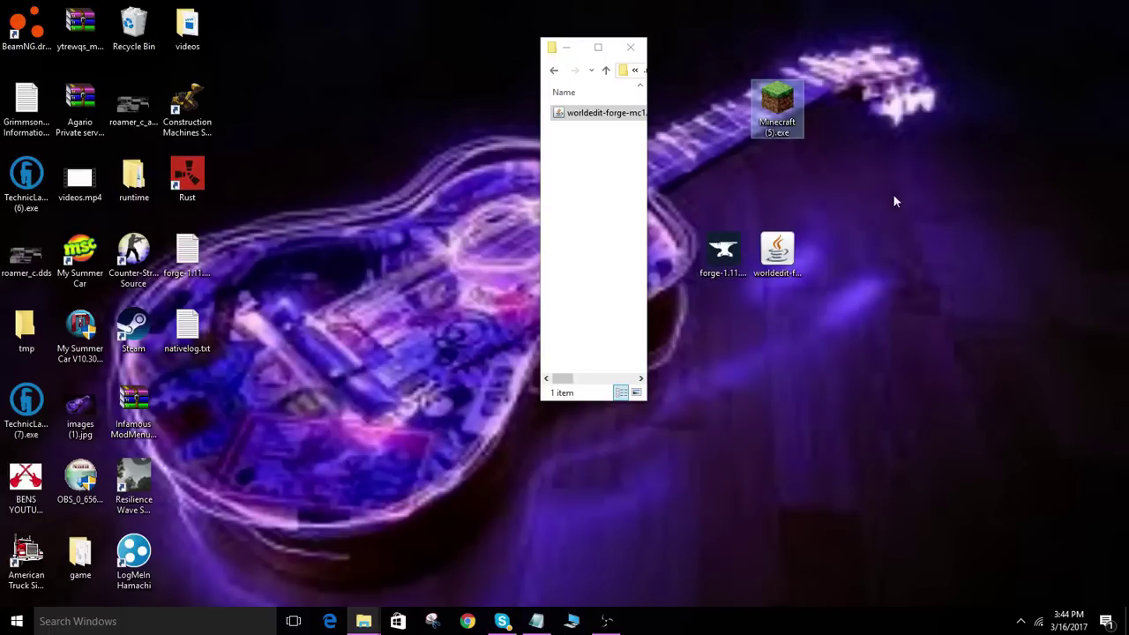
{"action": "mouse_move", "coordinate": [581, 117]}
{"action": "left_mouse_down"}
{"action": "mouse_move", "coordinate": [550, 156]}
{"action": "mouse_move", "coordinate": [621, 185]}
{"action": "left_mouse_up"}
{"action": "left_click", "coordinate": [569, 50]}
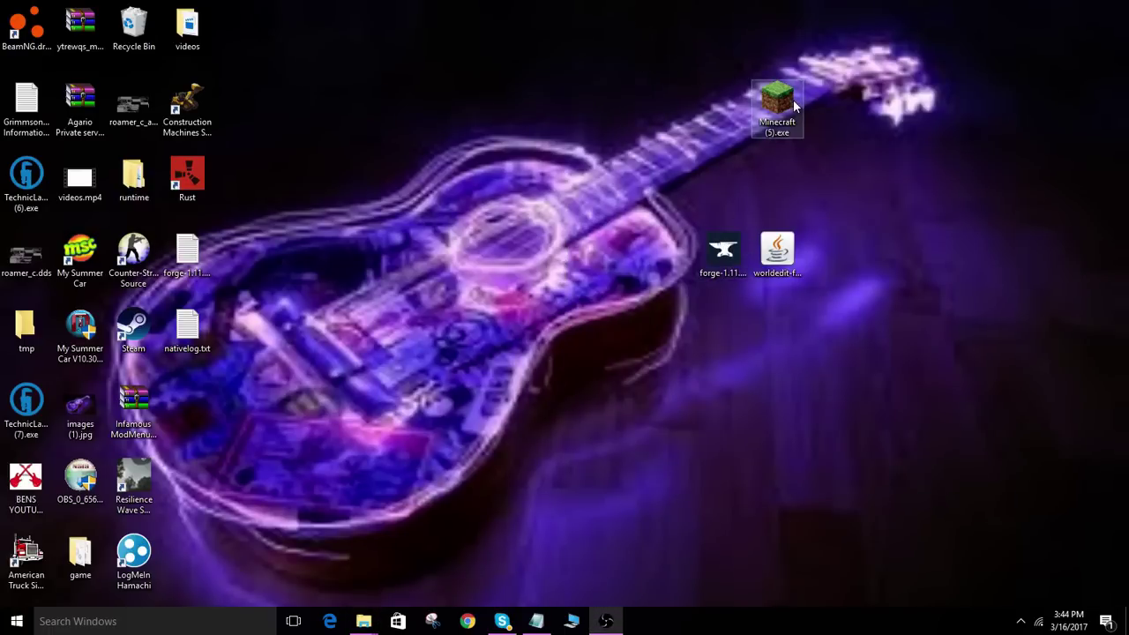
{"action": "left_click", "coordinate": [791, 104]}
{"action": "double_click", "coordinate": [790, 104]}
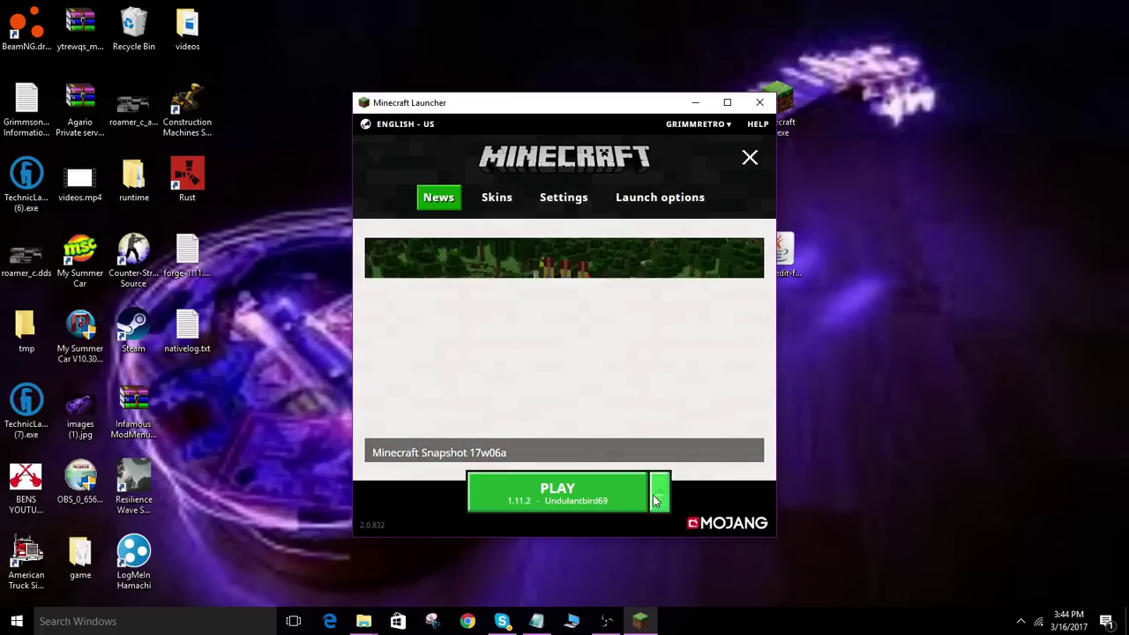
- Scroll through the launch profiles dropdown and close it
{"action": "left_click", "coordinate": [663, 500]}
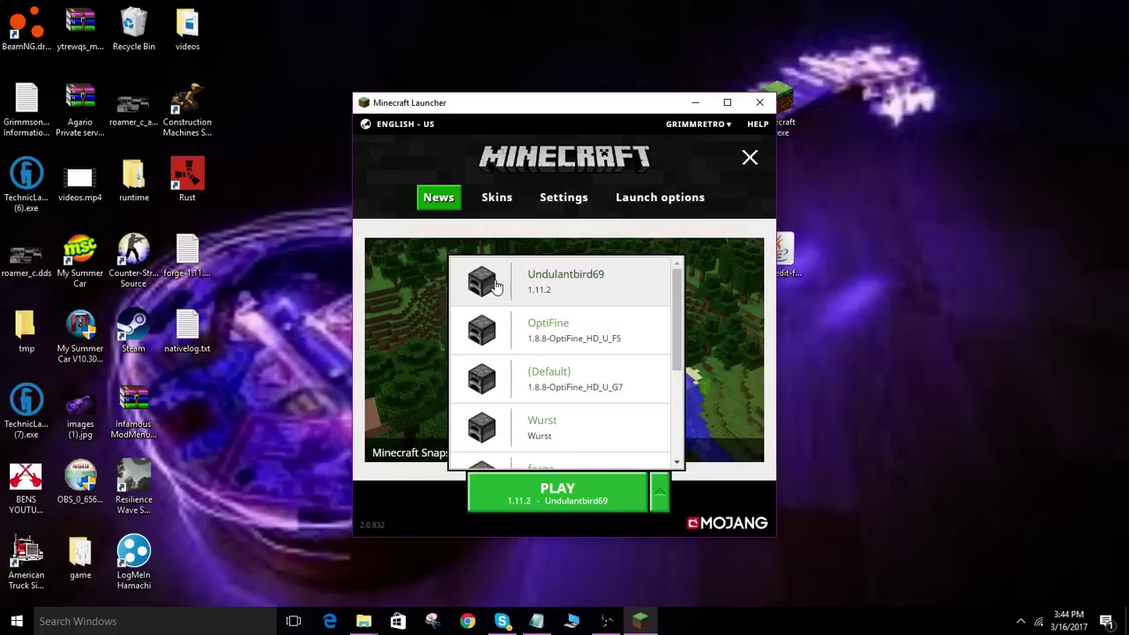
{"action": "scroll", "coordinate": [558, 362], "scroll_direction": "down", "scroll_amount": 1}
{"action": "scroll", "coordinate": [564, 370], "scroll_direction": "down", "scroll_amount": 3}
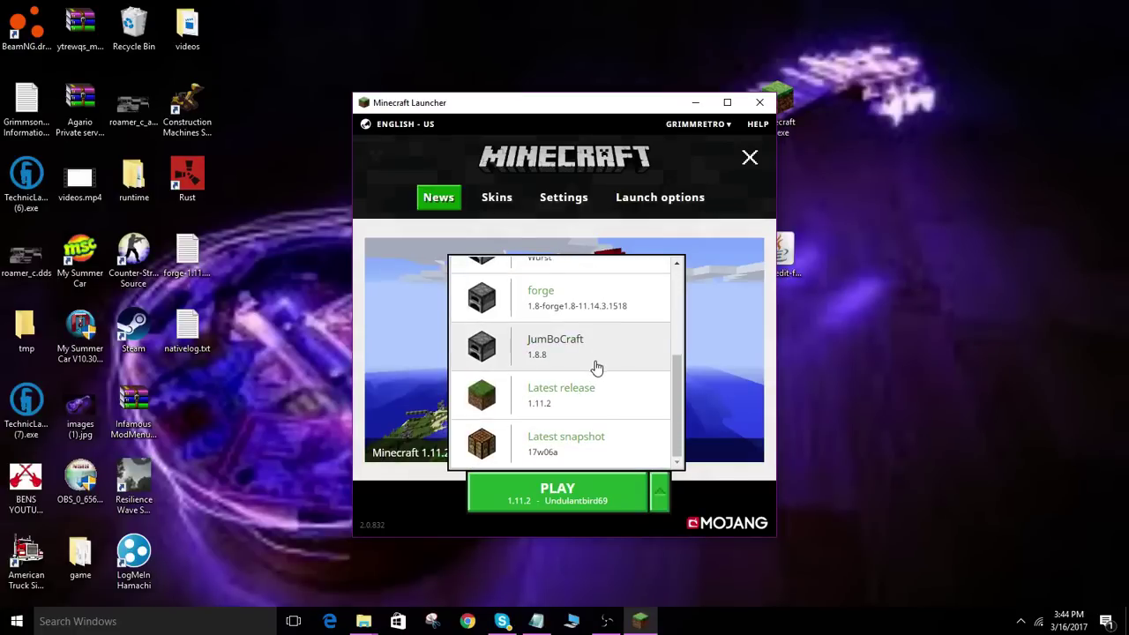
{"action": "scroll", "coordinate": [586, 401], "scroll_direction": "up", "scroll_amount": 3}
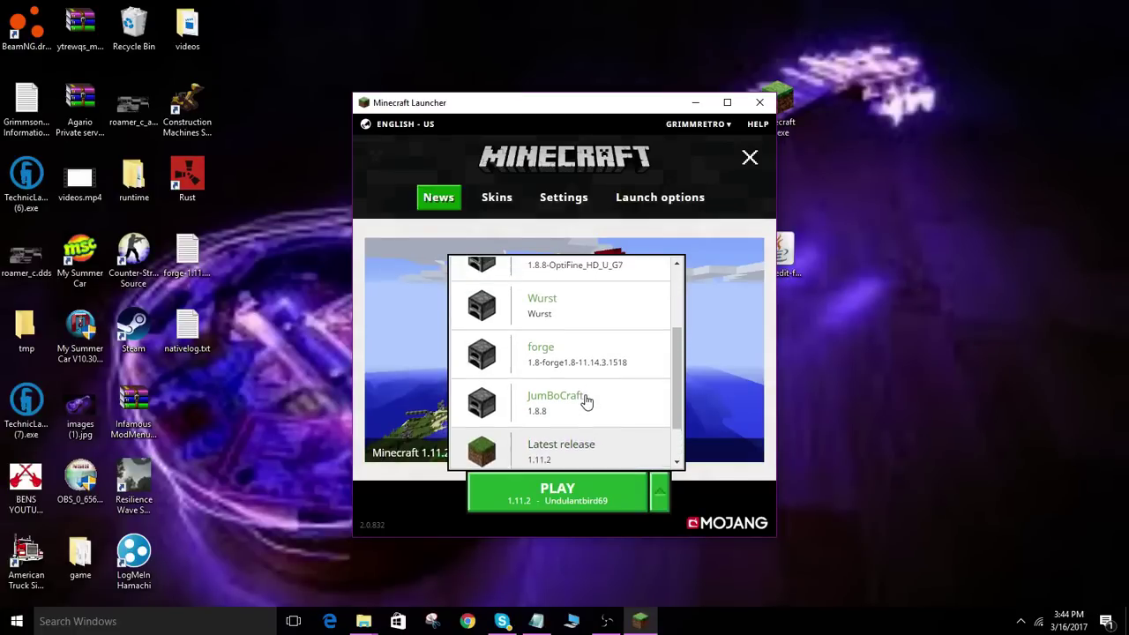
{"action": "scroll", "coordinate": [587, 401], "scroll_direction": "up", "scroll_amount": 1}
{"action": "left_click", "coordinate": [679, 210]}
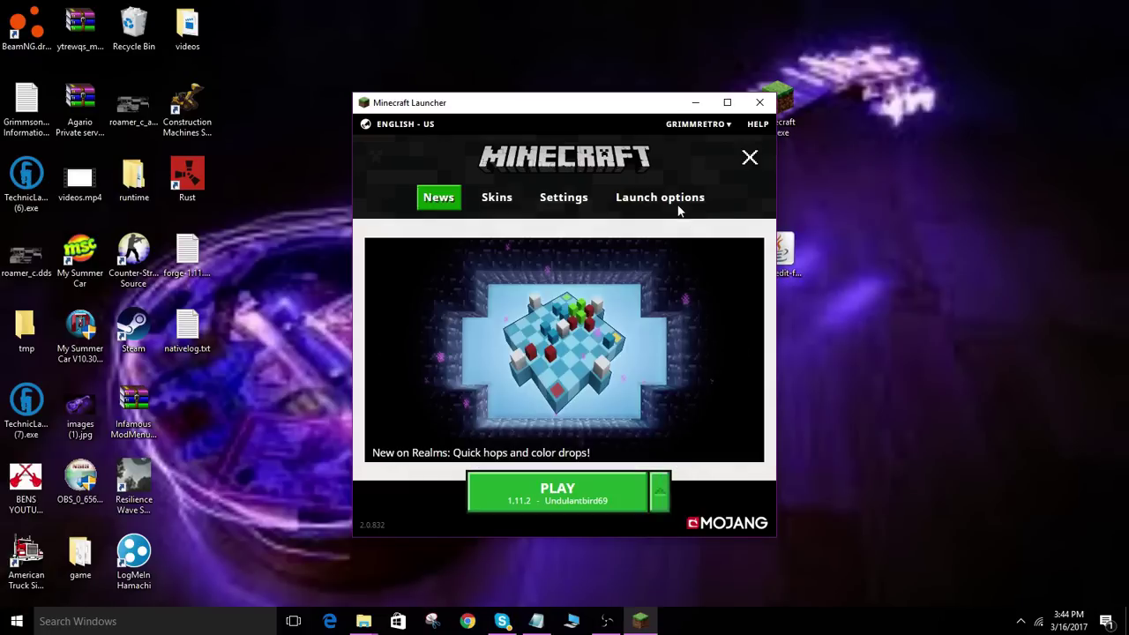
- Turn on Advanced settings in Launch options and acknowledge the notice
{"action": "left_click", "coordinate": [679, 199]}
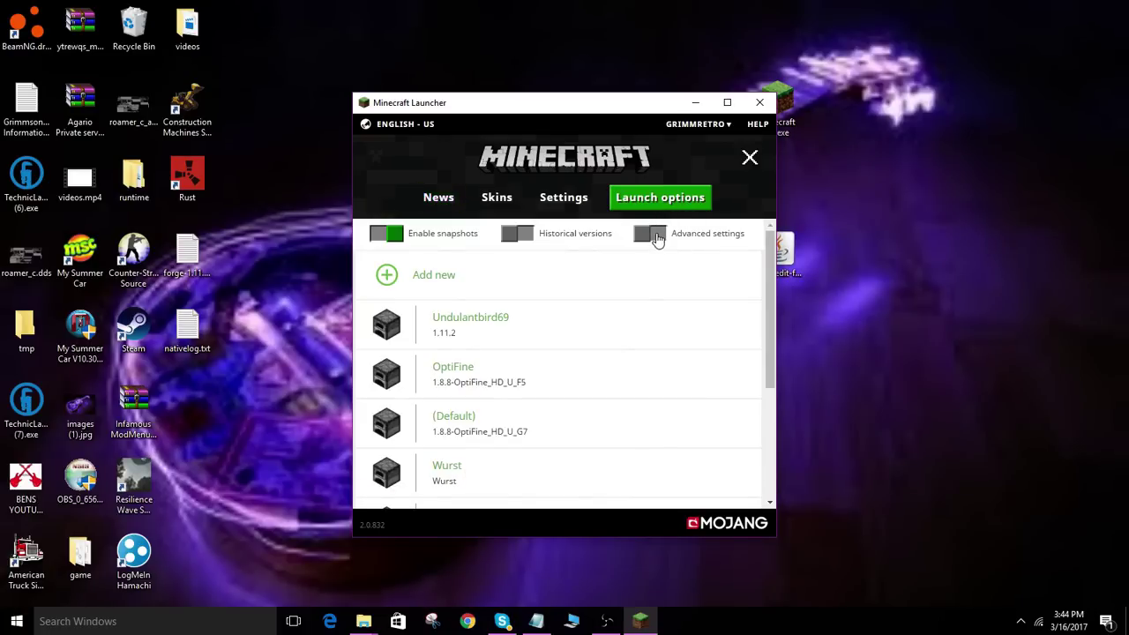
{"action": "left_click", "coordinate": [652, 234]}
{"action": "left_click", "coordinate": [599, 363]}
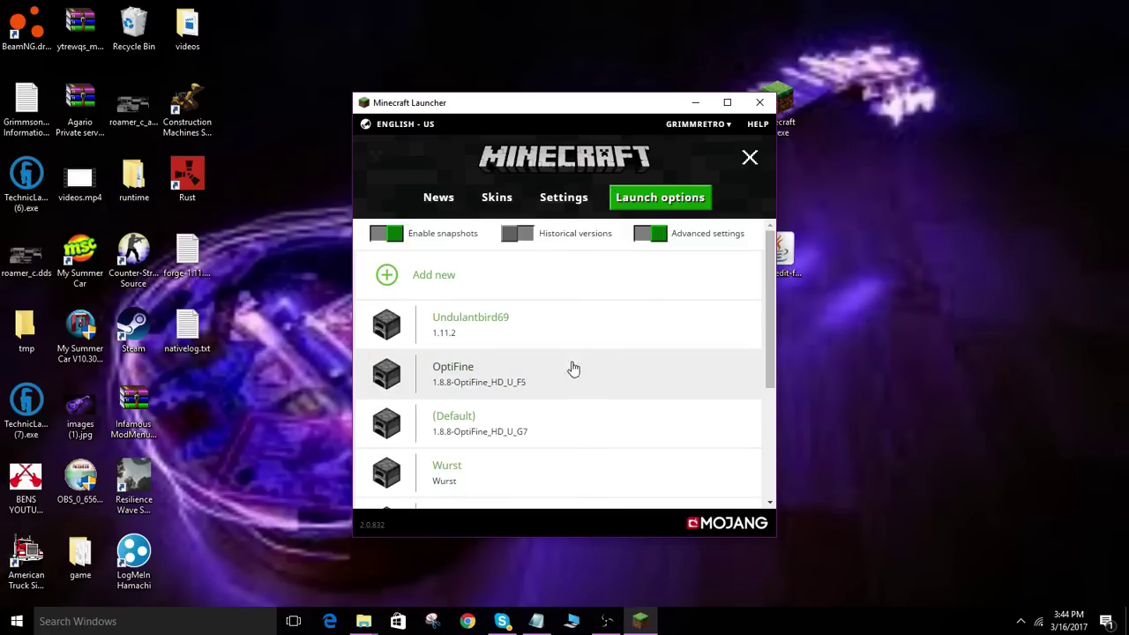
- Create a launch profile named 'jeff' using release 1.11.2-forge1.11.2-13.20.0.2228 and save it
{"action": "left_click", "coordinate": [427, 279]}
{"action": "left_click", "coordinate": [552, 289]}
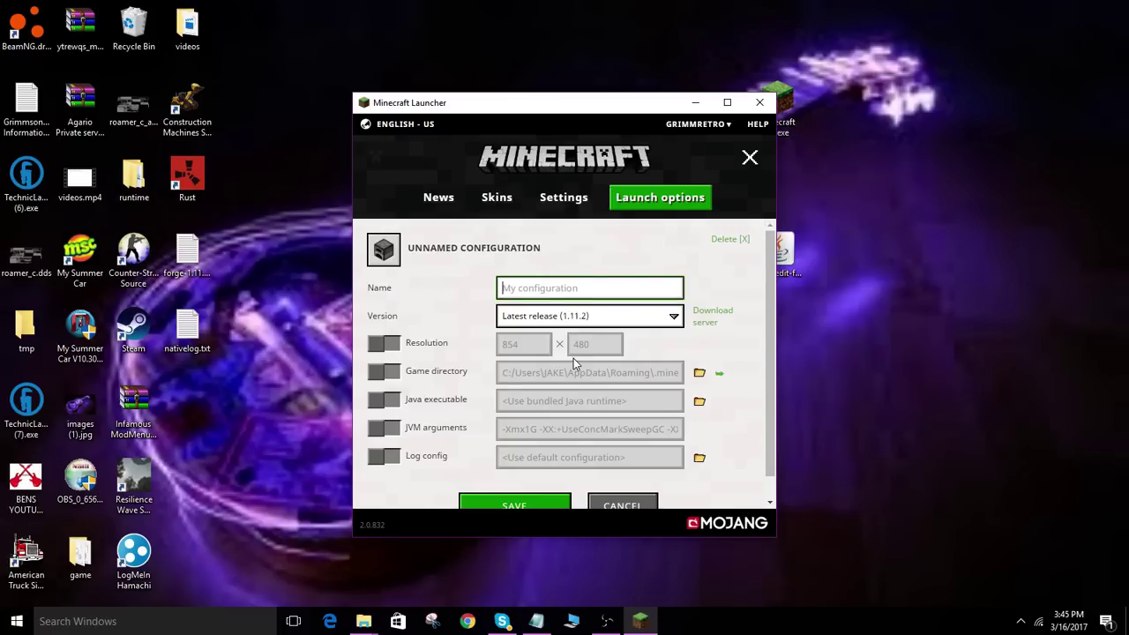
{"action": "type", "text": "jeff"}
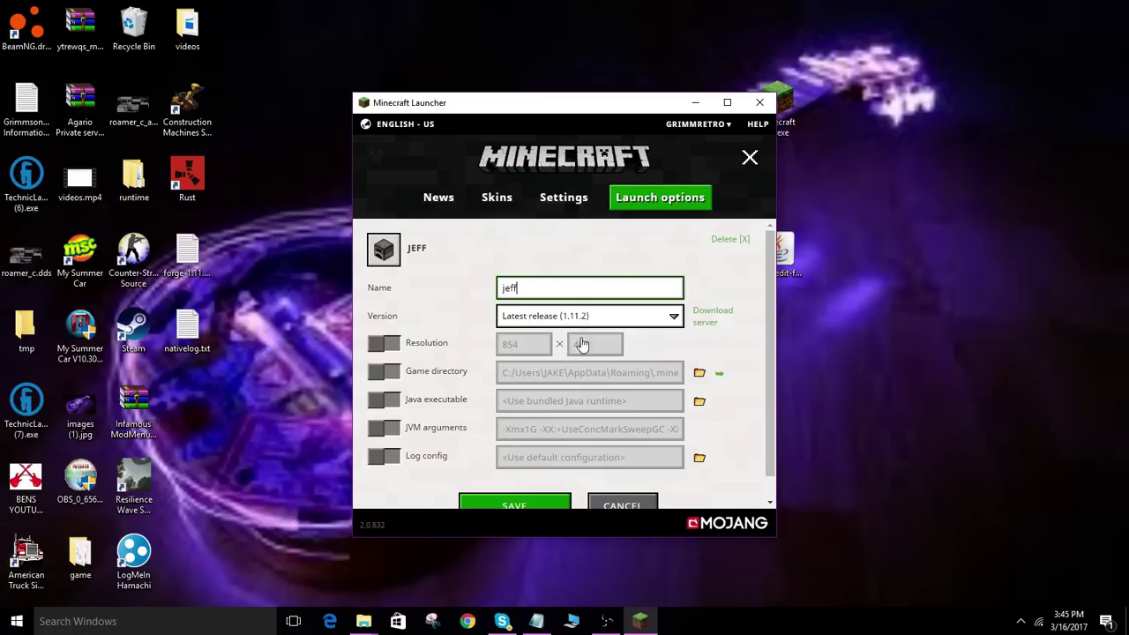
{"action": "left_click", "coordinate": [621, 318]}
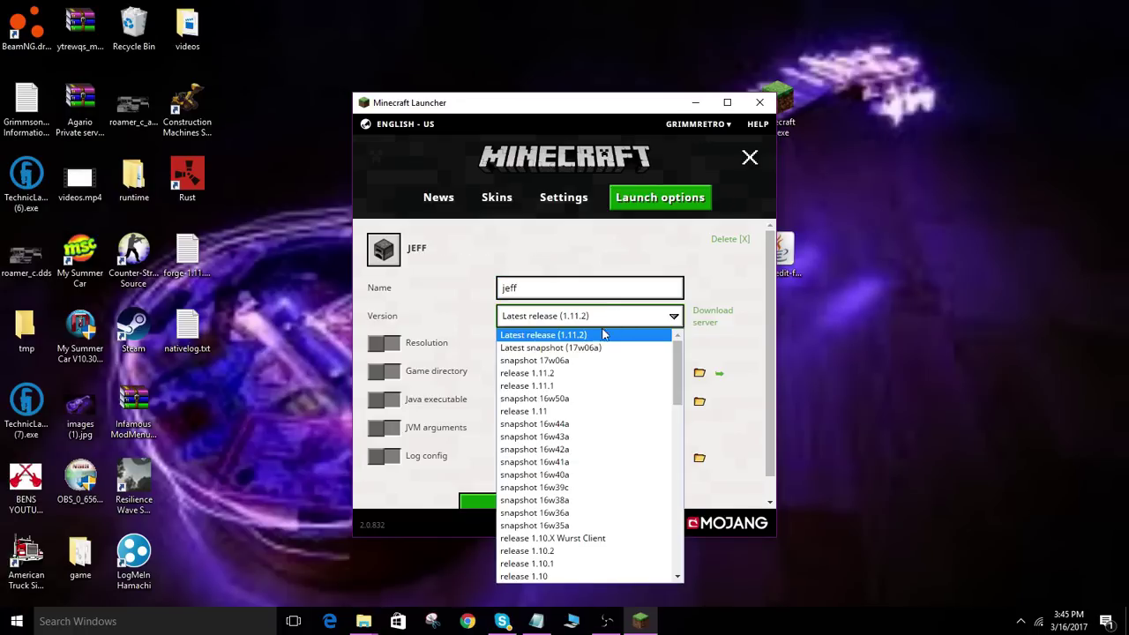
{"action": "scroll", "coordinate": [546, 450], "scroll_direction": "down", "scroll_amount": 15}
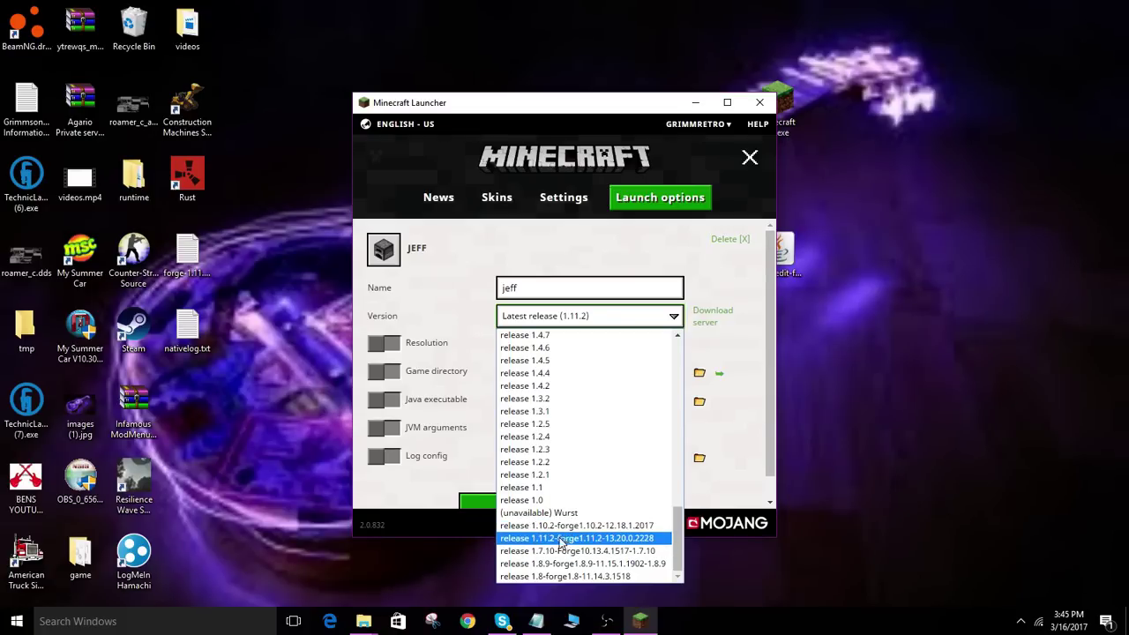
{"action": "left_click", "coordinate": [565, 541]}
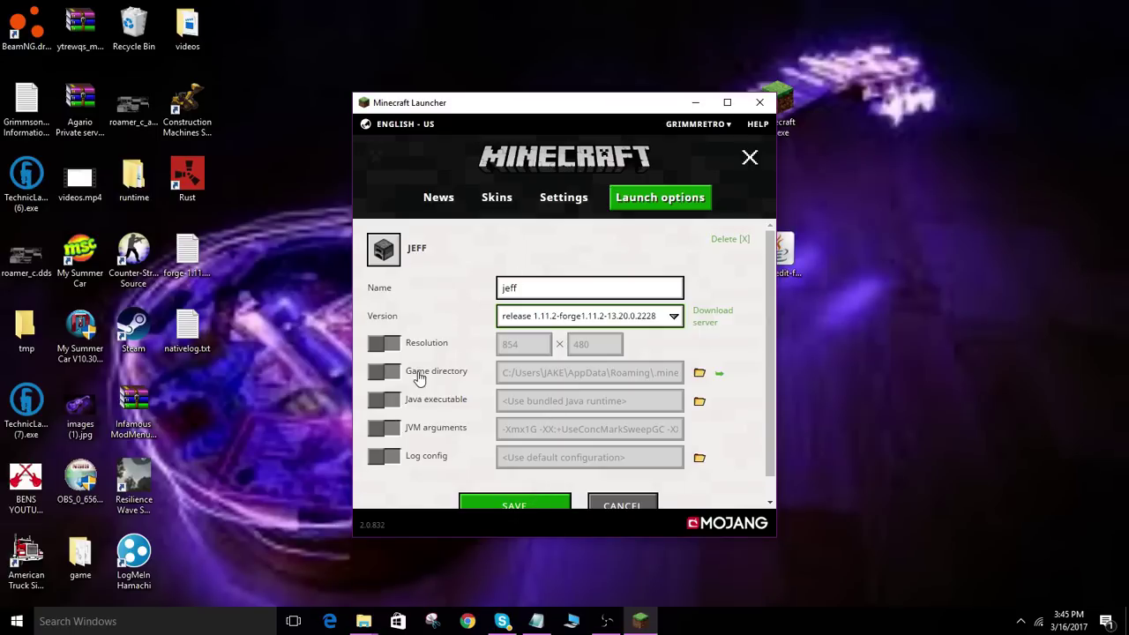
{"action": "scroll", "coordinate": [579, 448], "scroll_direction": "down", "scroll_amount": 1}
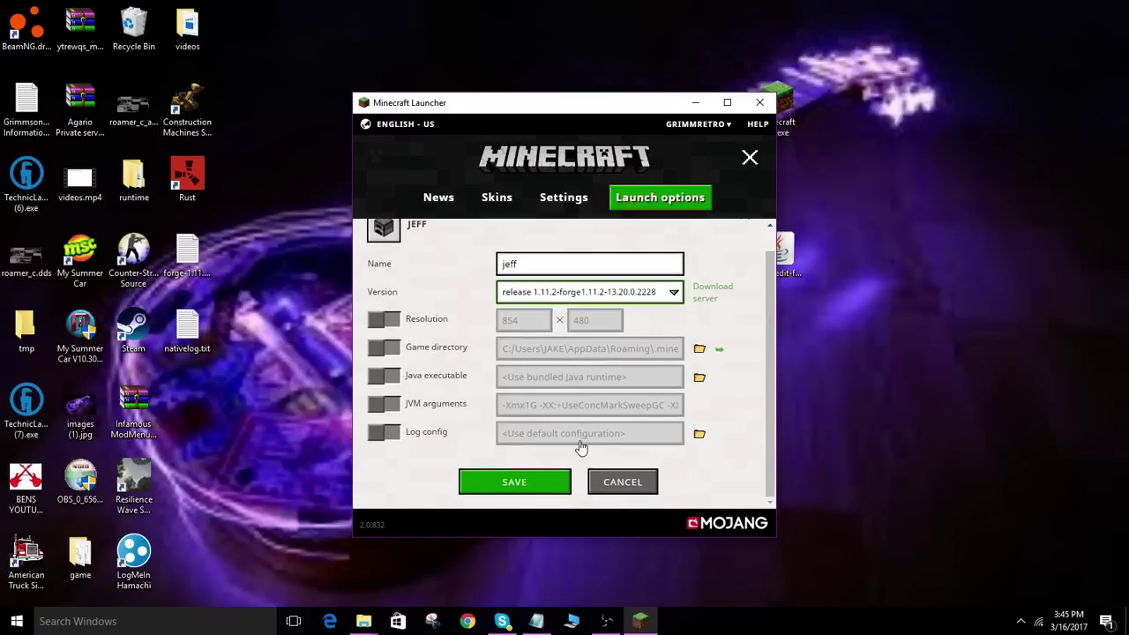
{"action": "left_click", "coordinate": [530, 484]}
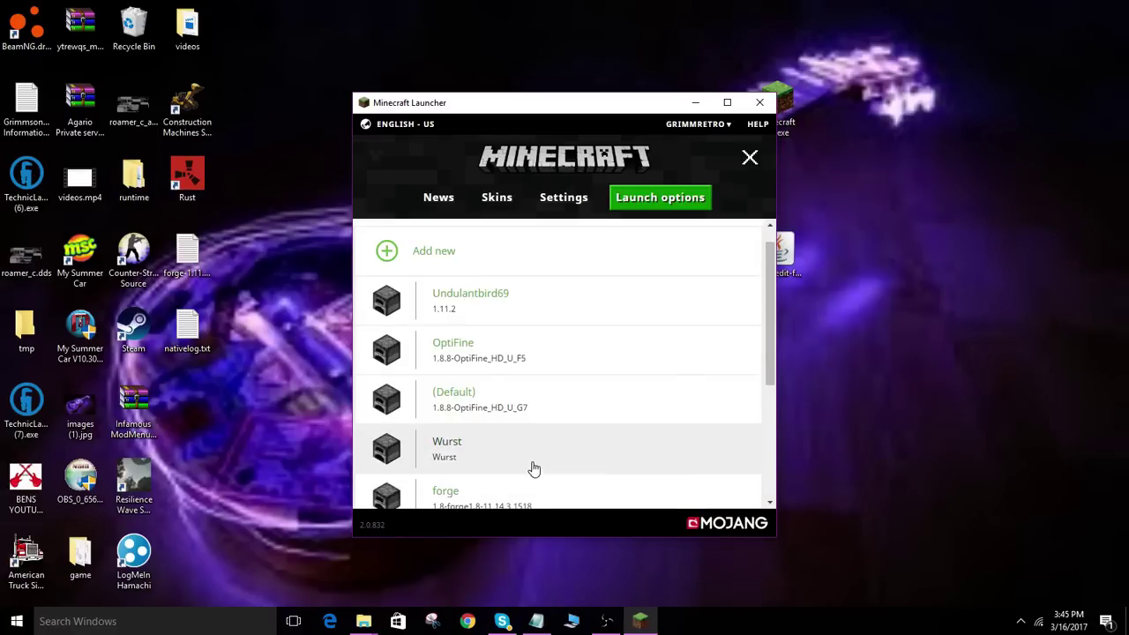
- From the launcher's News page, select the Forge 1.11.2 profile and start the game
{"action": "left_click", "coordinate": [449, 200]}
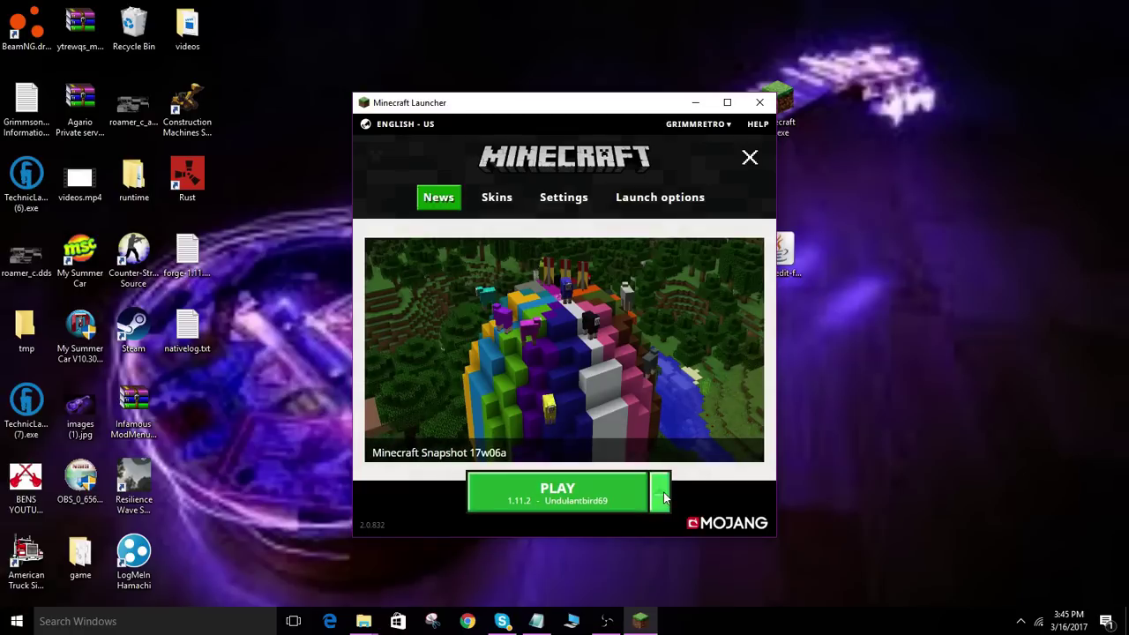
{"action": "left_click", "coordinate": [659, 491]}
{"action": "scroll", "coordinate": [574, 383], "scroll_direction": "down", "scroll_amount": 5}
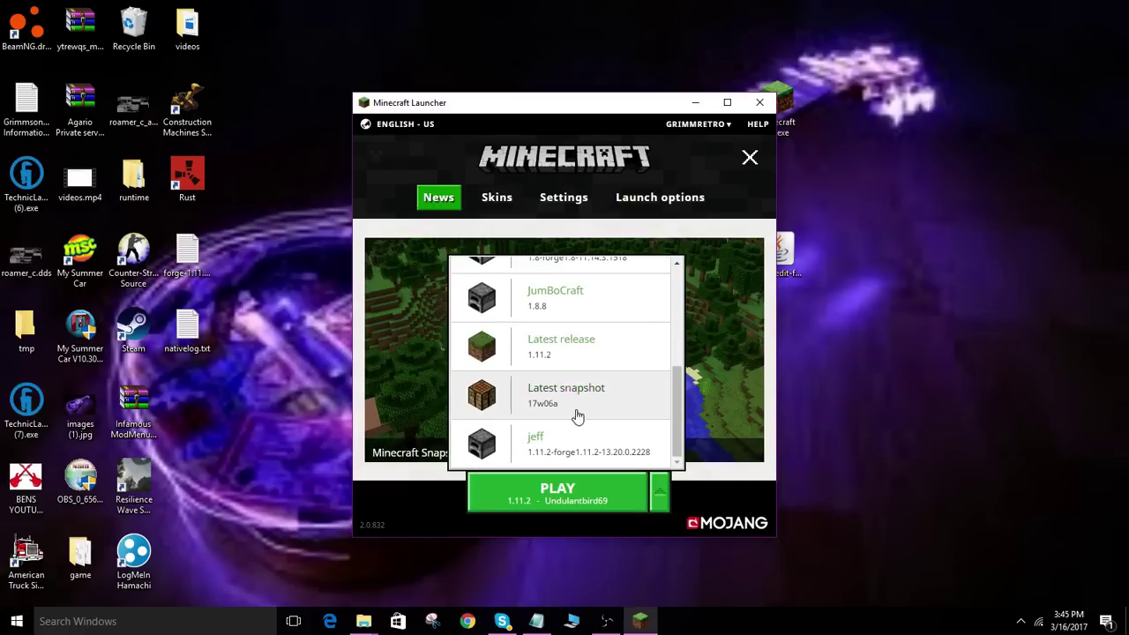
{"action": "left_click", "coordinate": [594, 448]}
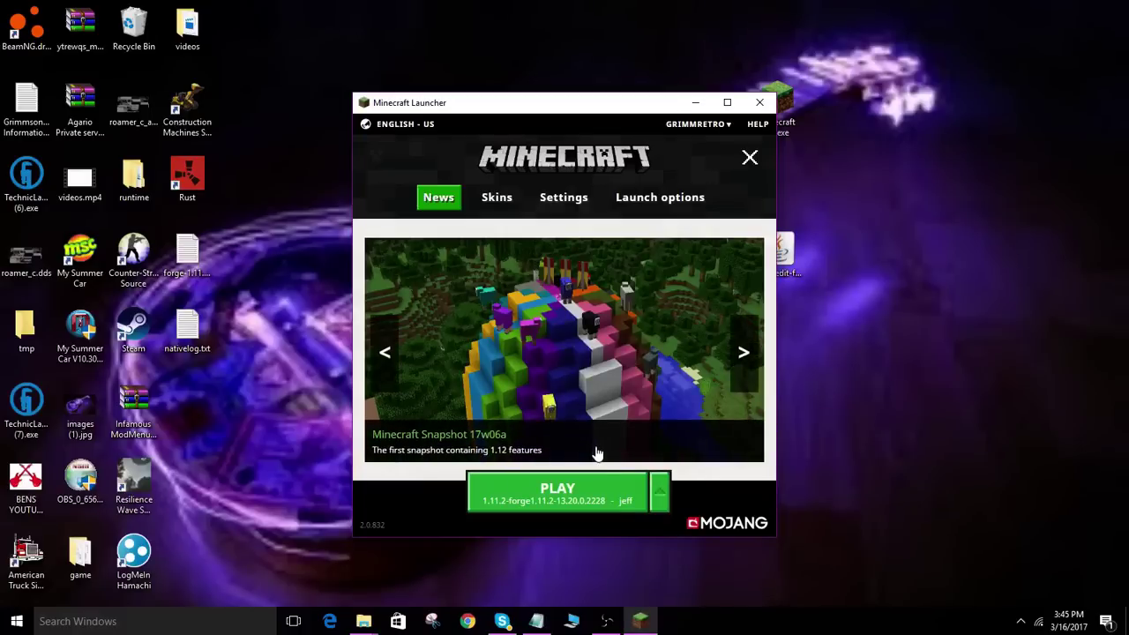
{"action": "left_click", "coordinate": [588, 505]}
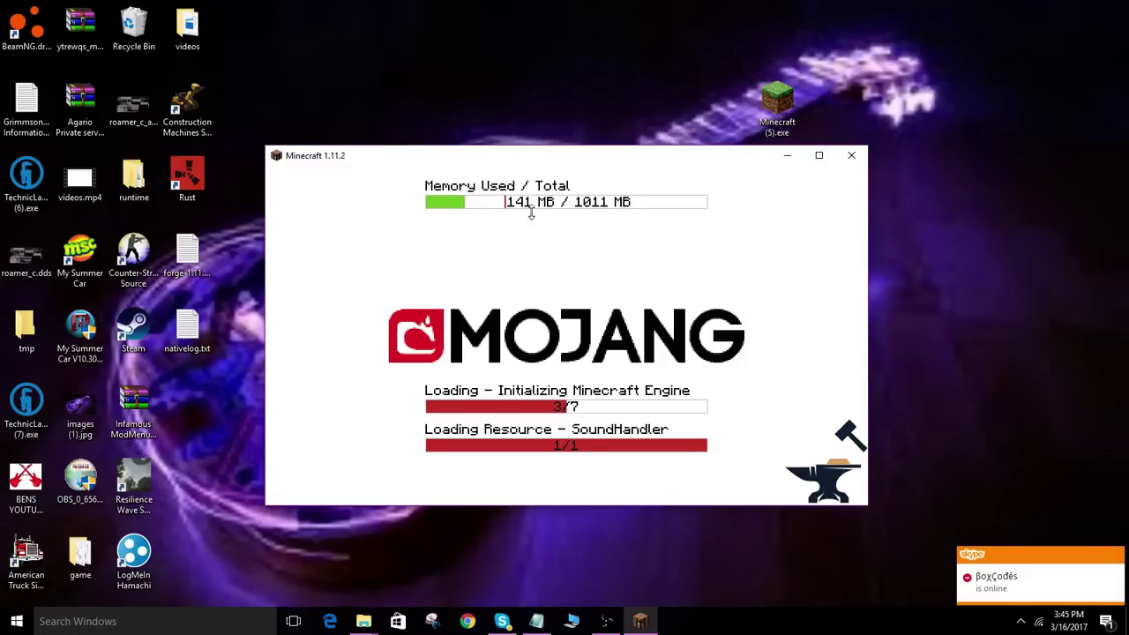
- Maximize the loading Minecraft window and dismiss Notepad's taskbar jump list while the game loads
{"action": "left_click", "coordinate": [818, 157]}
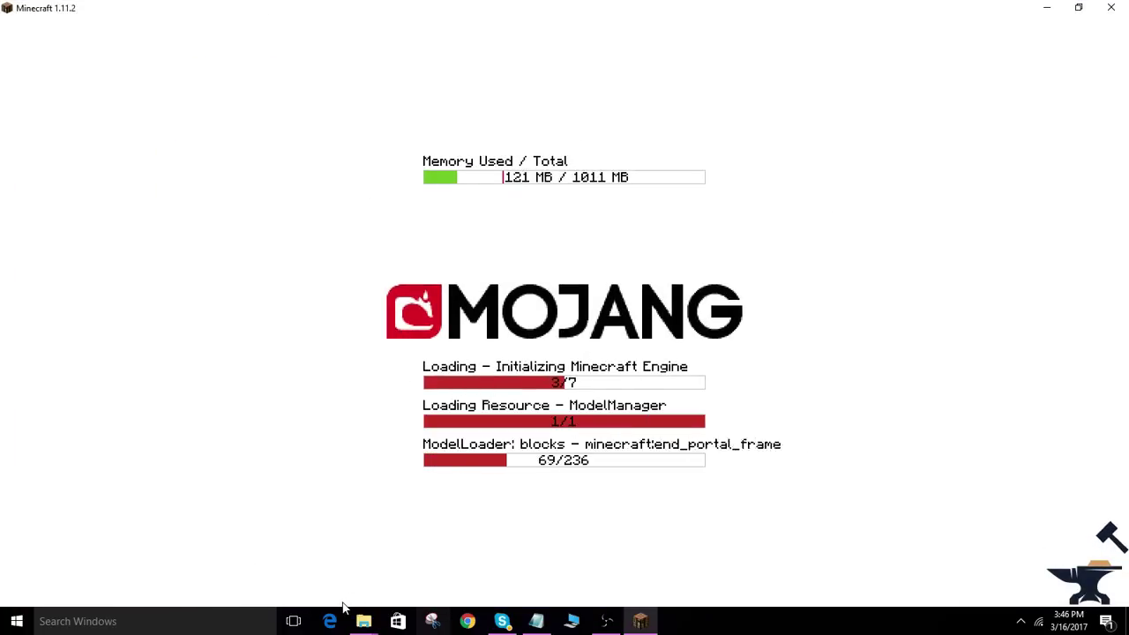
{"action": "right_click", "coordinate": [536, 621]}
{"action": "left_click", "coordinate": [508, 589]}
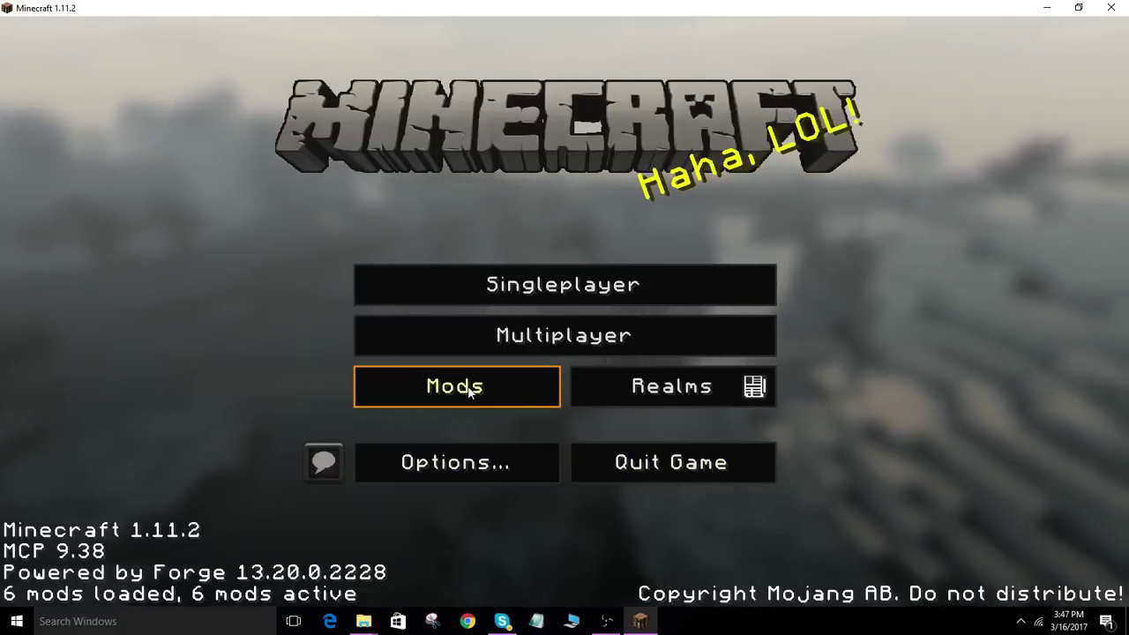
- Confirm WorldEdit is in the Mods list, then load the singleplayer world 'stuff'
{"action": "left_click", "coordinate": [469, 394]}
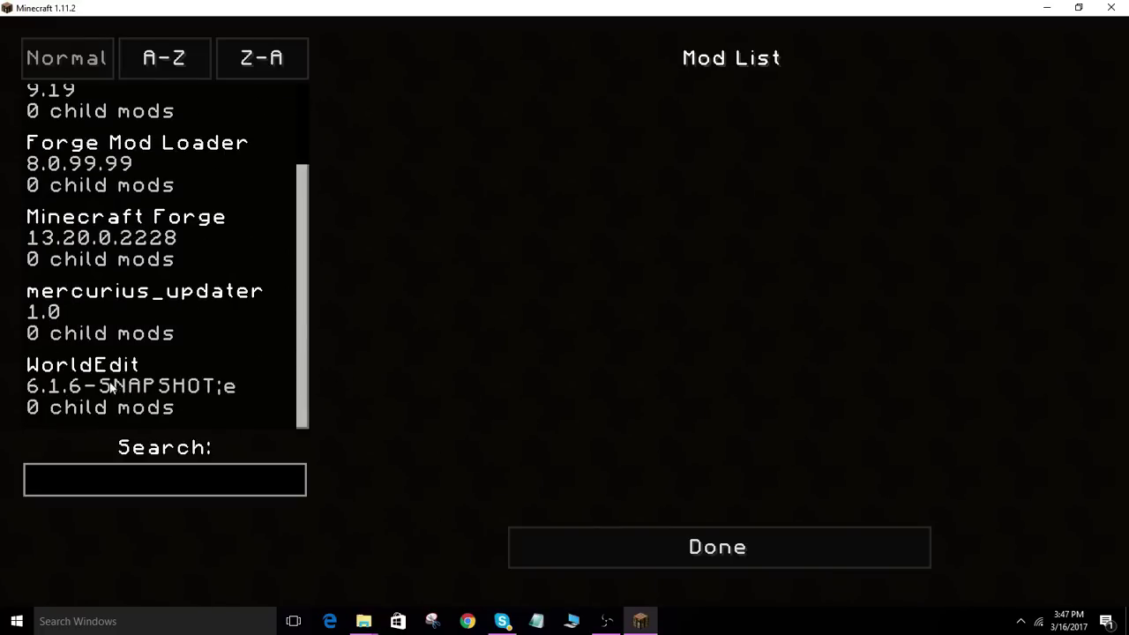
{"action": "scroll", "coordinate": [144, 351], "scroll_direction": "up", "scroll_amount": 3}
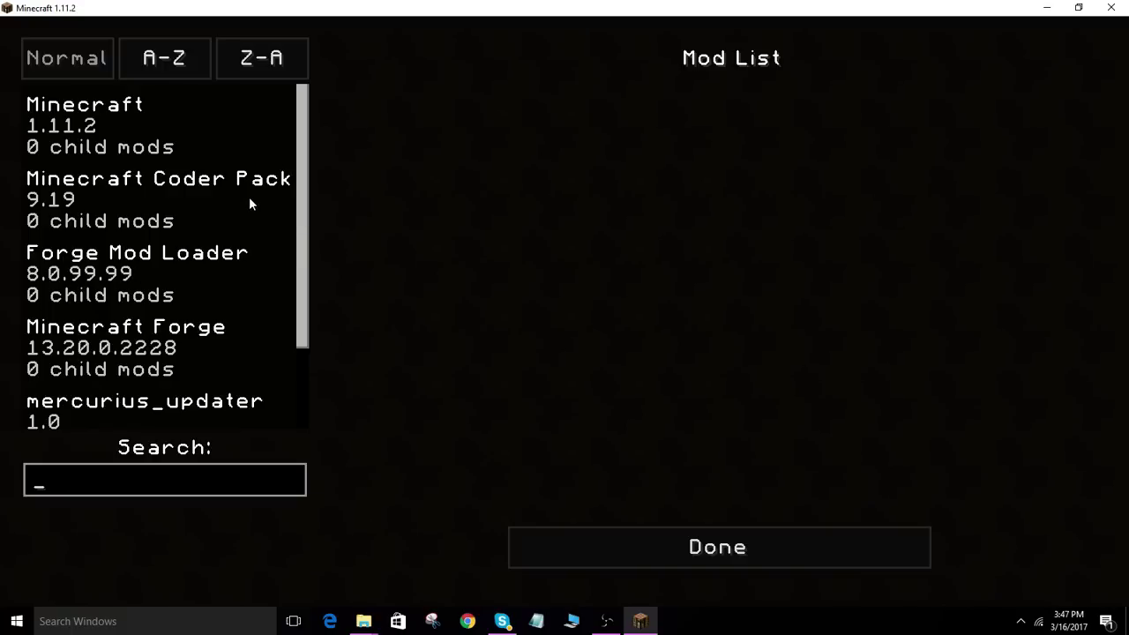
{"action": "left_click", "coordinate": [605, 532]}
{"action": "left_click", "coordinate": [577, 290]}
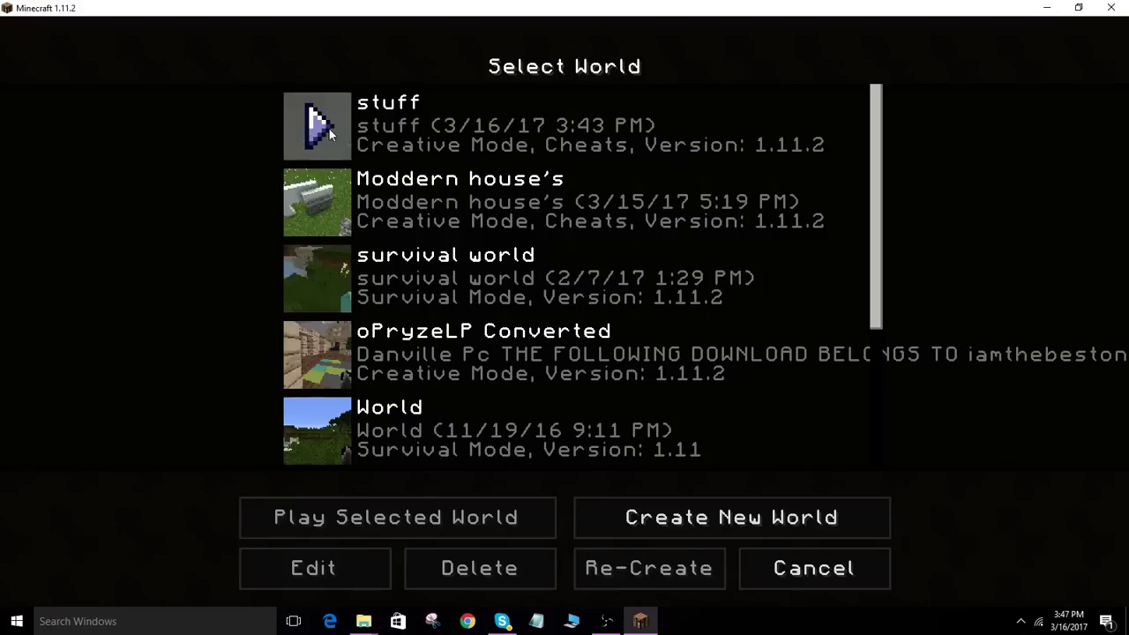
{"action": "left_click", "coordinate": [323, 132]}
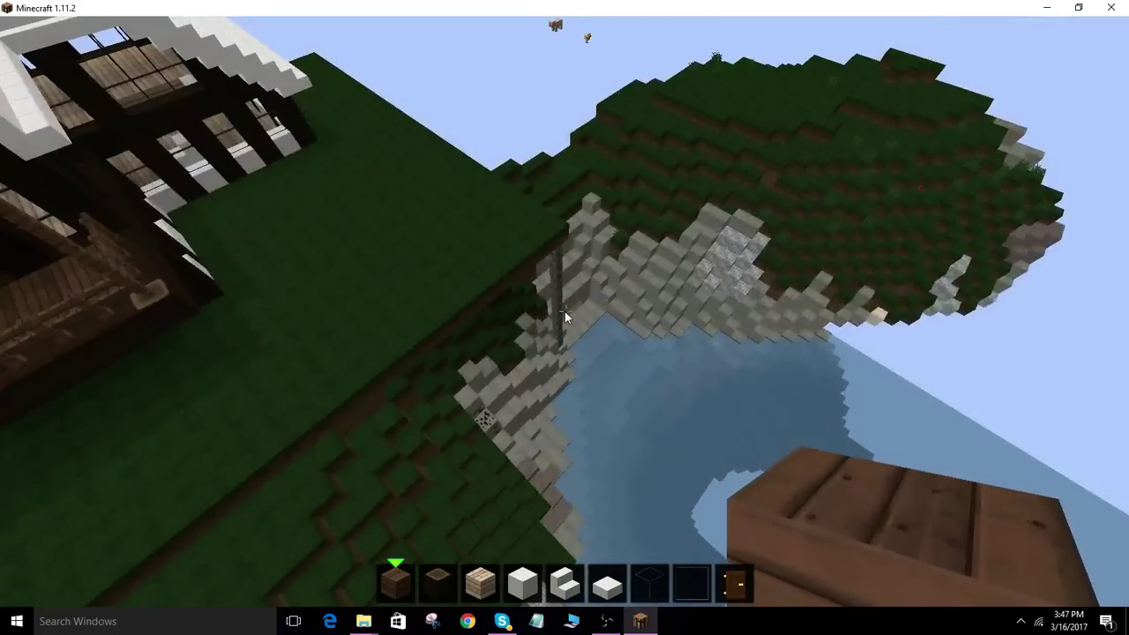
- Place a wooden axe in hotbar slot 1 and hold it as the WorldEdit wand
{"action": "type", "text": "//w"}
{"action": "key", "text": "Escape"}
{"action": "key", "text": "6"}
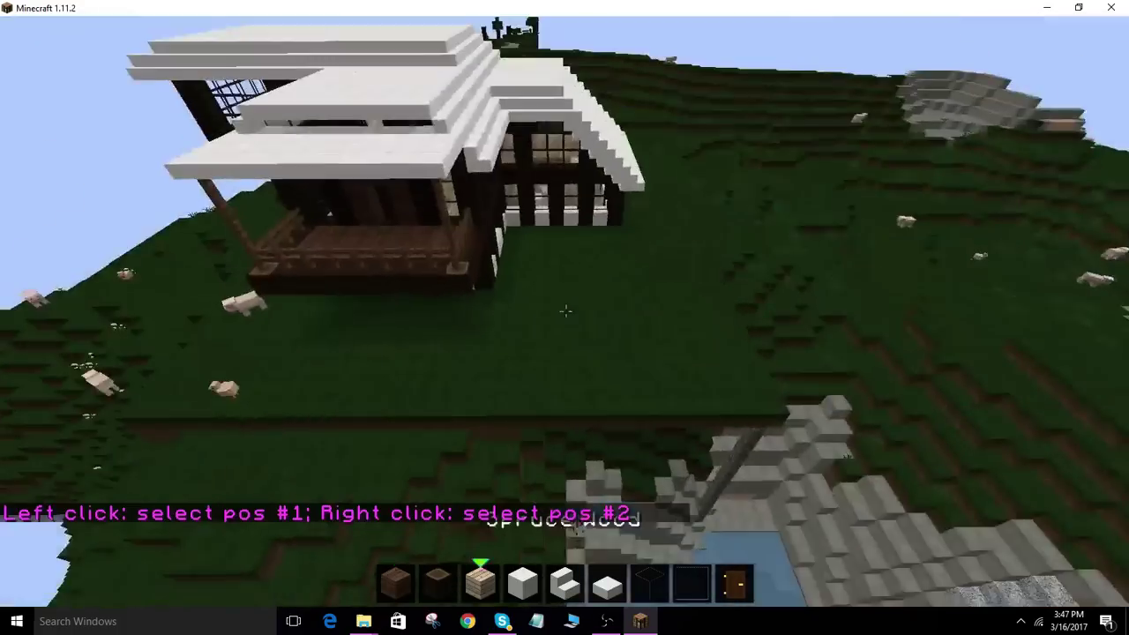
{"action": "key", "text": "e"}
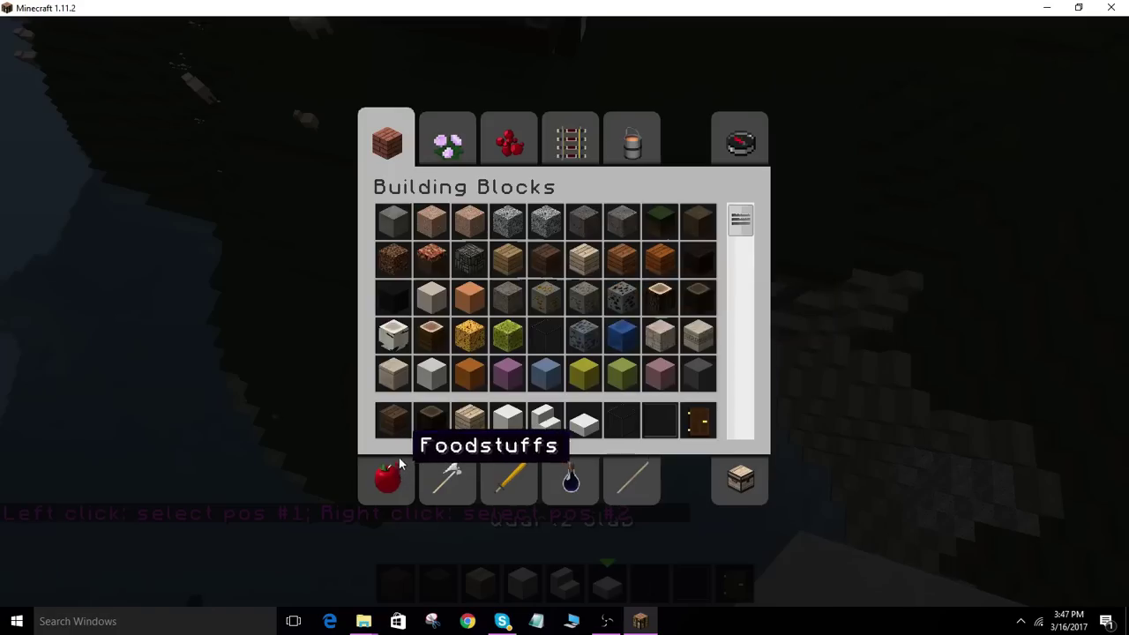
{"action": "left_click", "coordinate": [738, 477]}
{"action": "left_click", "coordinate": [396, 421]}
{"action": "left_click", "coordinate": [503, 332]}
{"action": "key", "text": "1"}
{"action": "key", "text": "e"}
{"action": "key", "text": "1"}
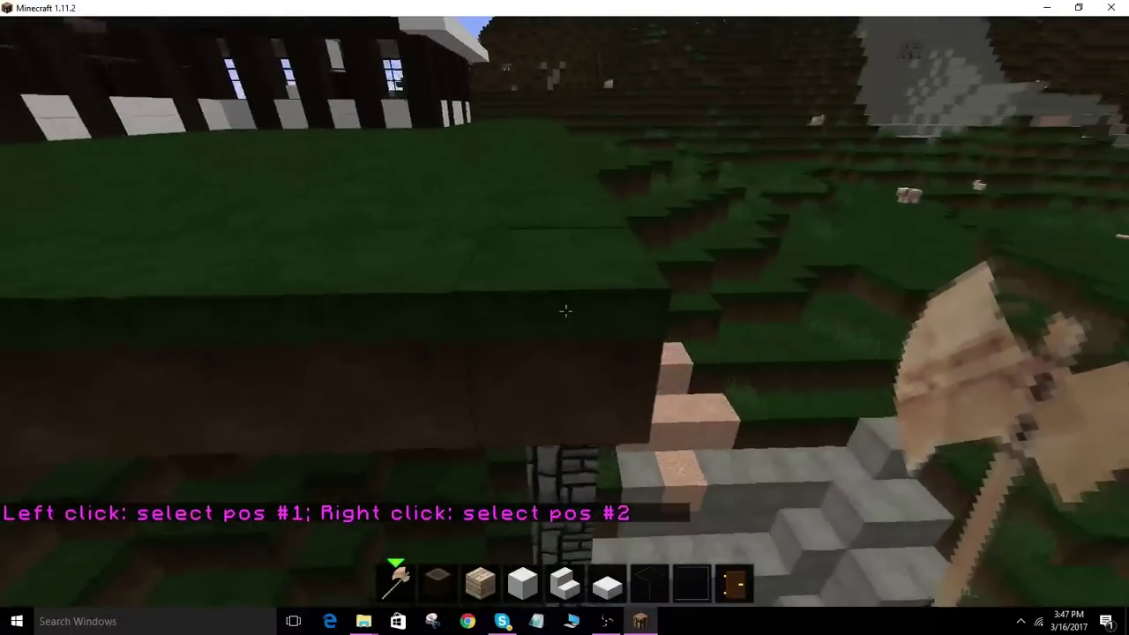
- Mark two corners beside the house and run //set grass, filling 1942 blocks
{"action": "left_click", "coordinate": [565, 310]}
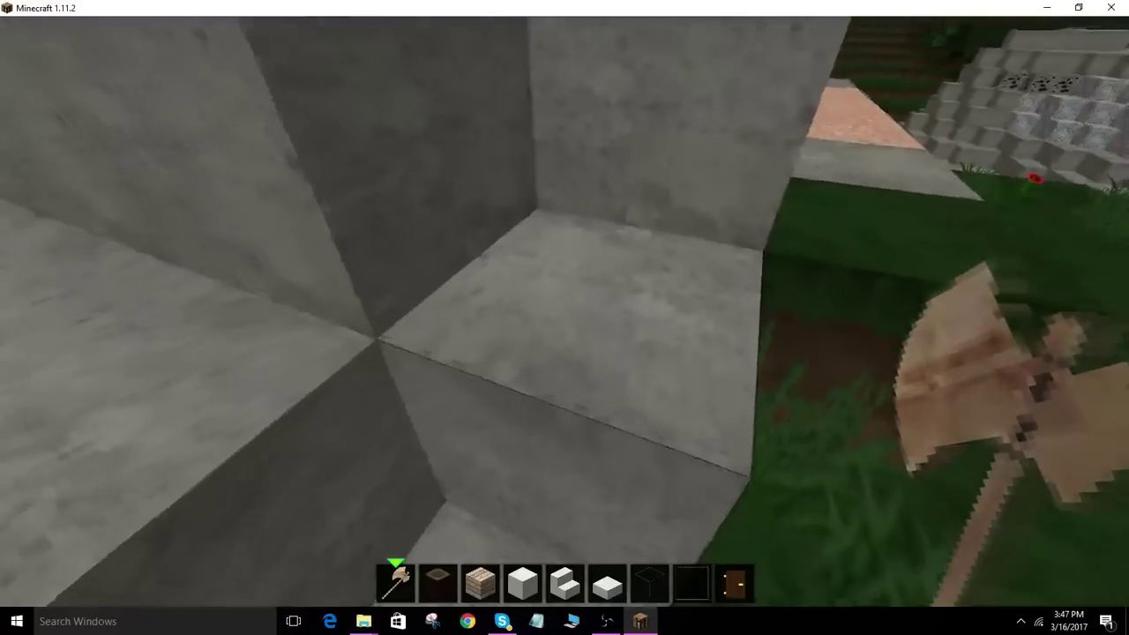
{"action": "right_click", "coordinate": [564, 310]}
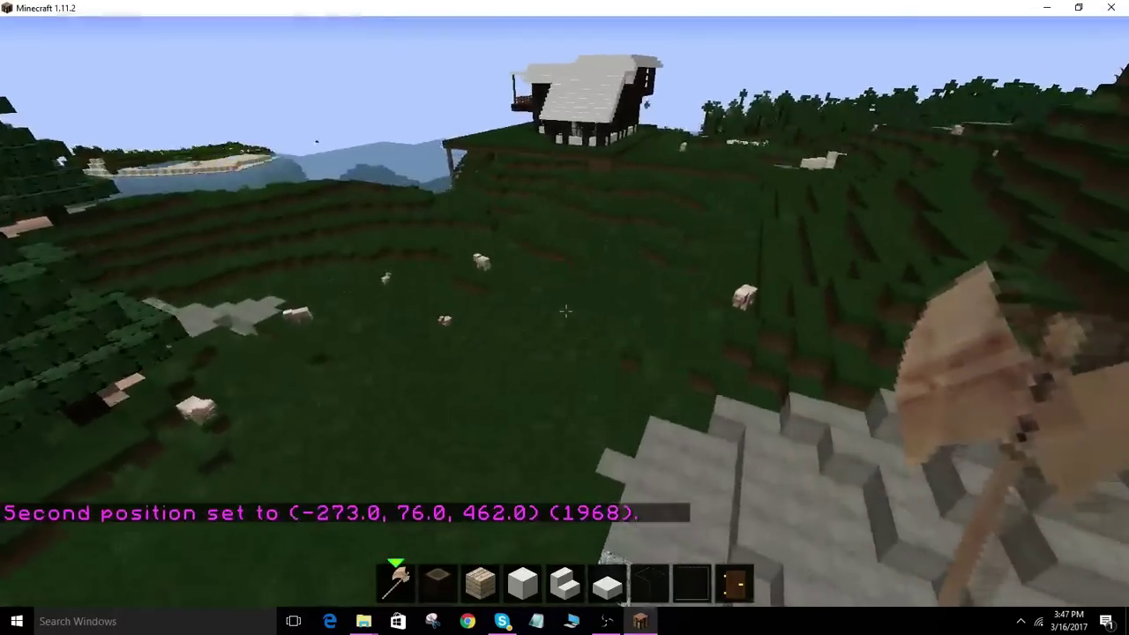
{"action": "type", "text": "//wa"}
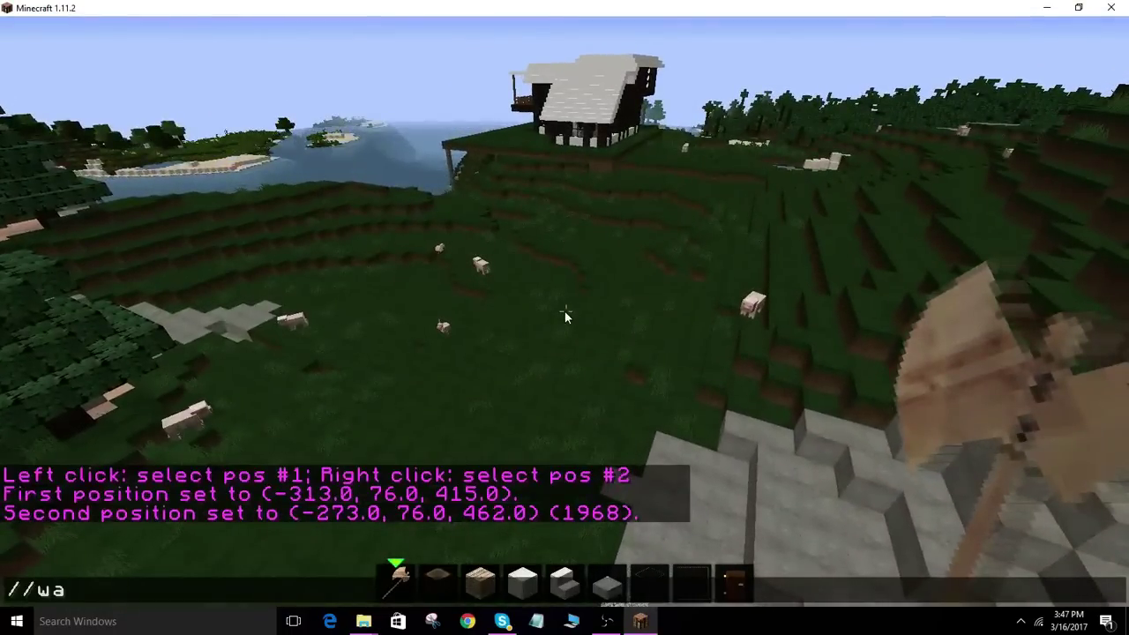
{"action": "key", "text": "BackSpace"}
{"action": "key", "text": "BackSpace"}
{"action": "type", "text": "set"}
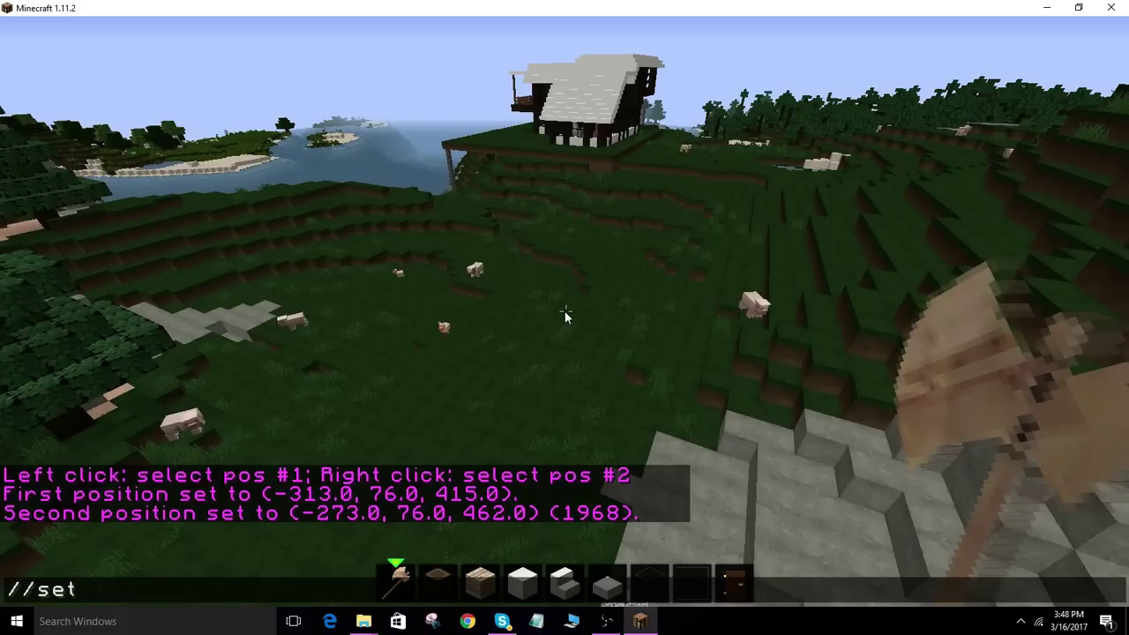
{"action": "type", "text": " grass"}
{"action": "key", "text": "Return"}
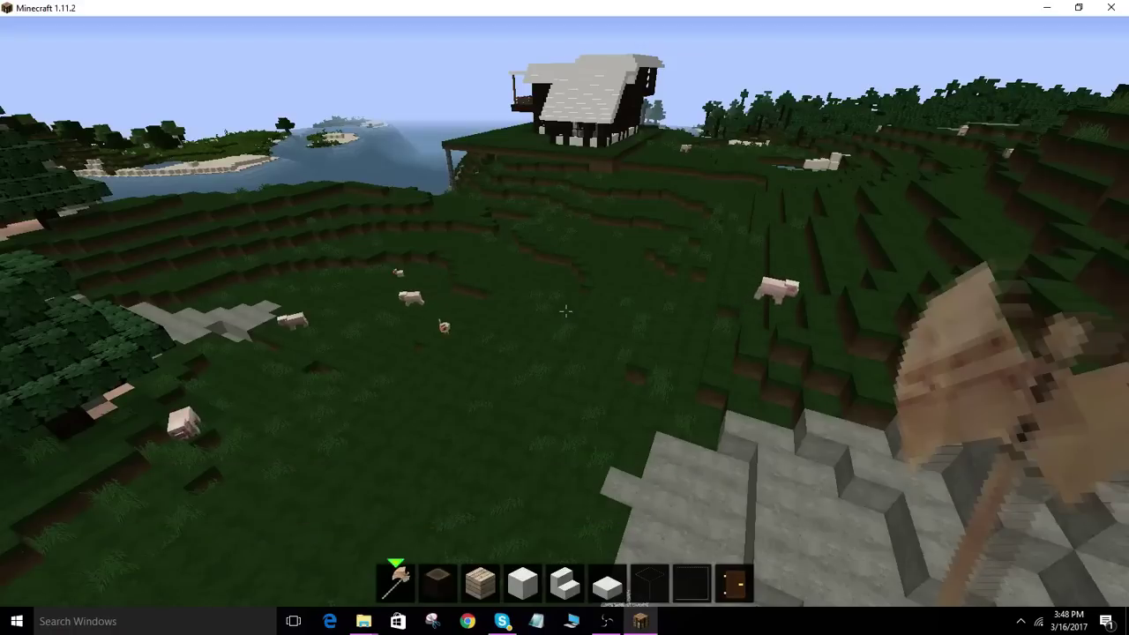
{"action": "key", "text": "w"}
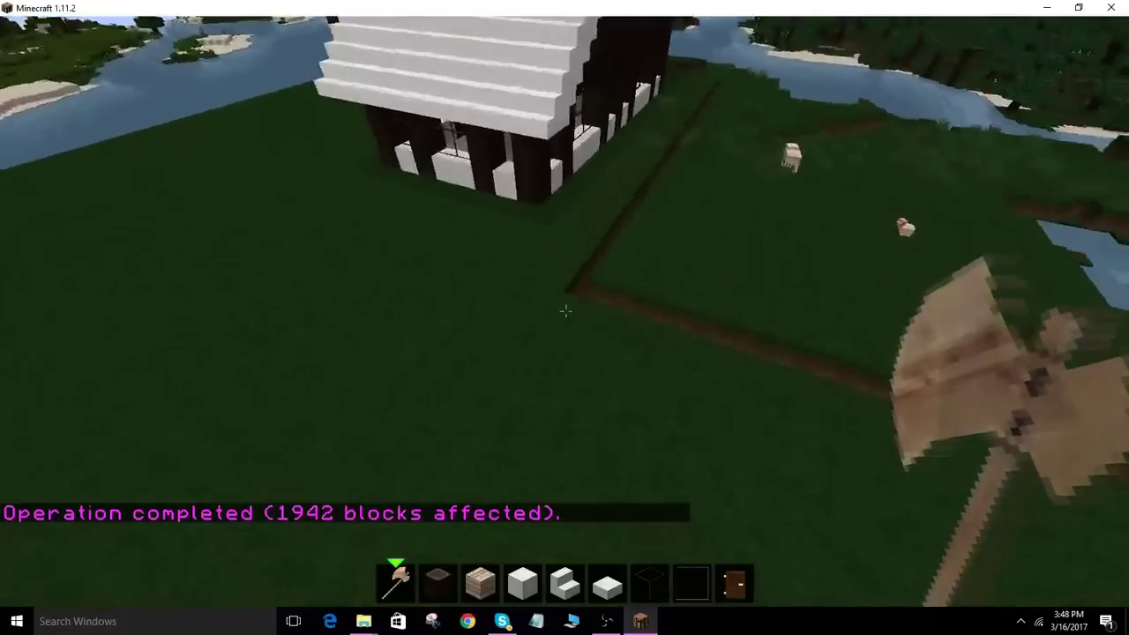
- Select a second area with the wand and fill it using //set grass (819 blocks)
{"action": "left_click", "coordinate": [565, 310]}
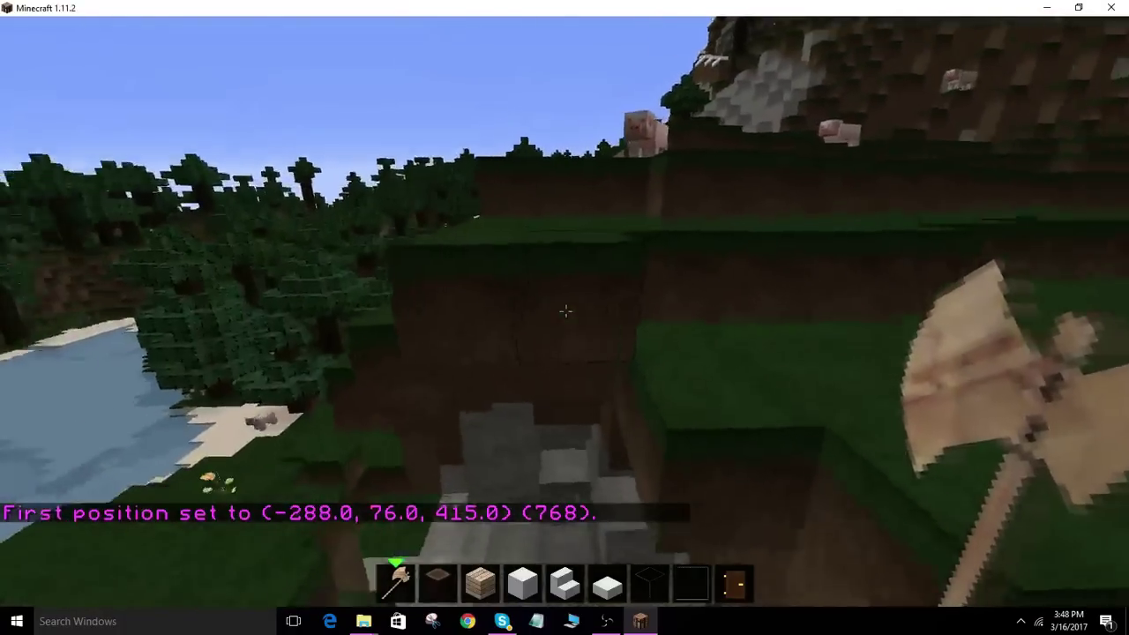
{"action": "right_click", "coordinate": [565, 310]}
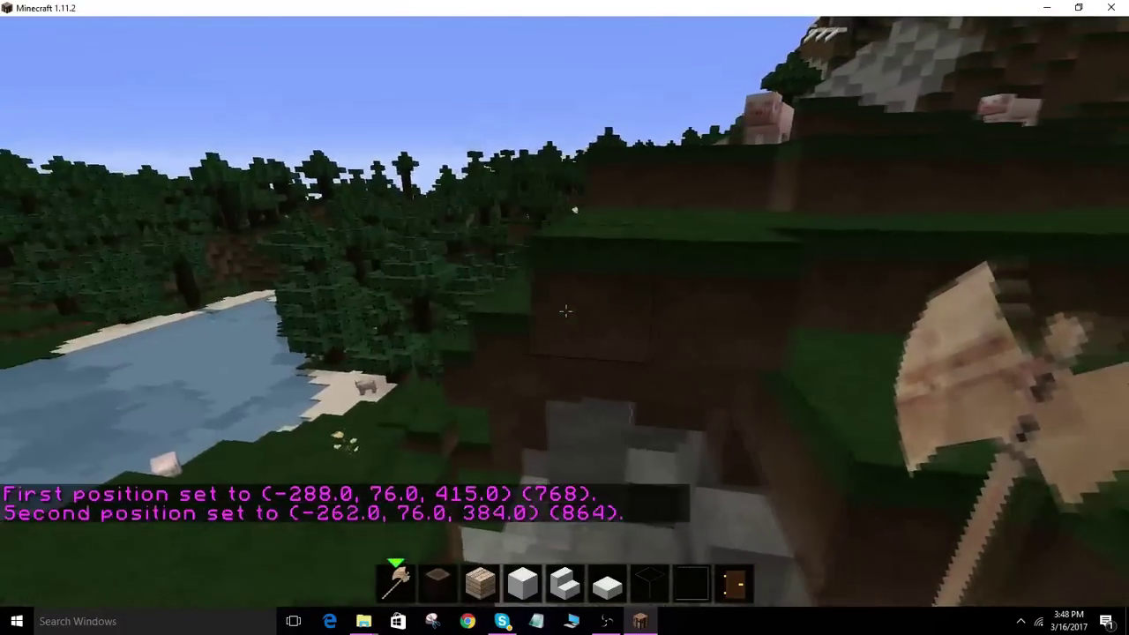
{"action": "type", "text": "t//set grass"}
{"action": "key", "text": "Return"}
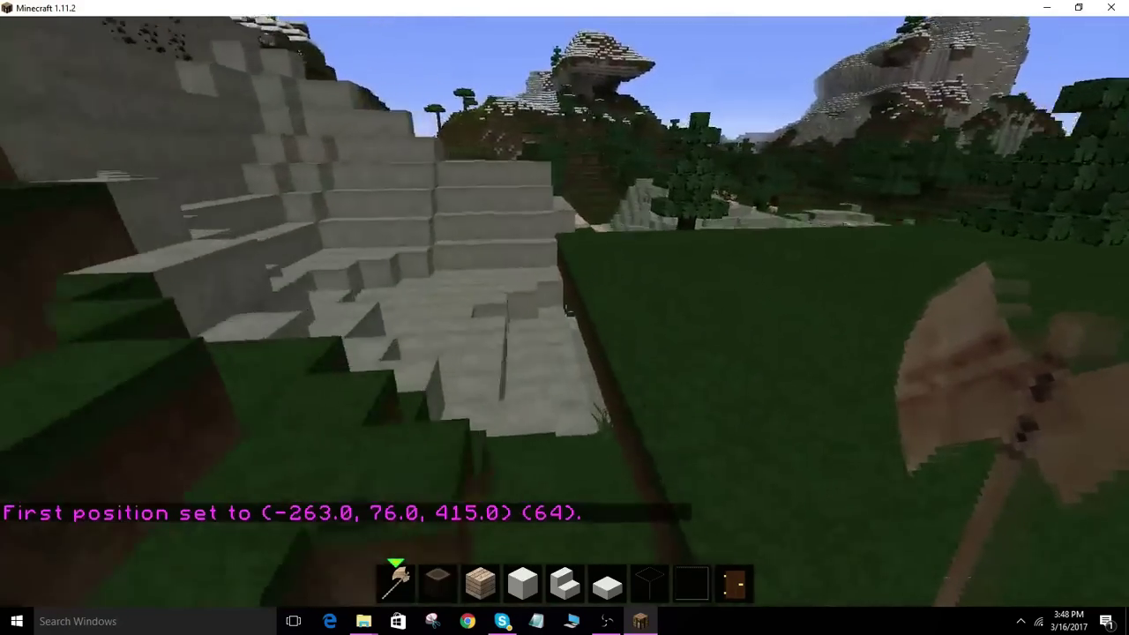
- Select a third area near the stone steps and fill it with grass (393 blocks)
{"action": "key", "text": "w"}
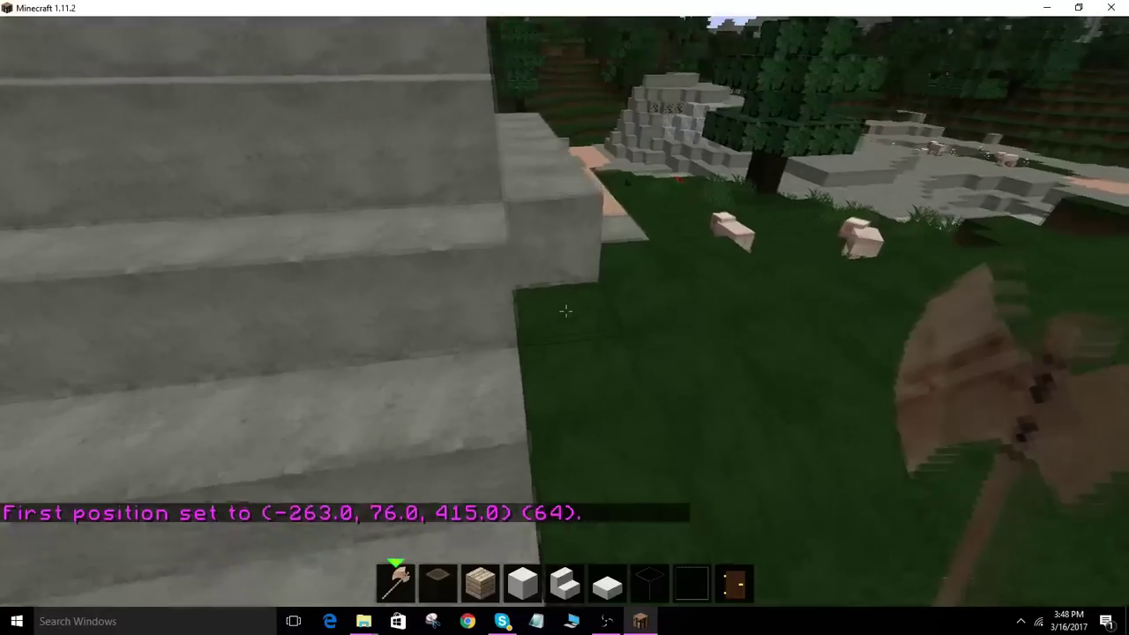
{"action": "right_click", "coordinate": [564, 310]}
{"action": "type", "text": "//set grass"}
{"action": "key", "text": "Return"}
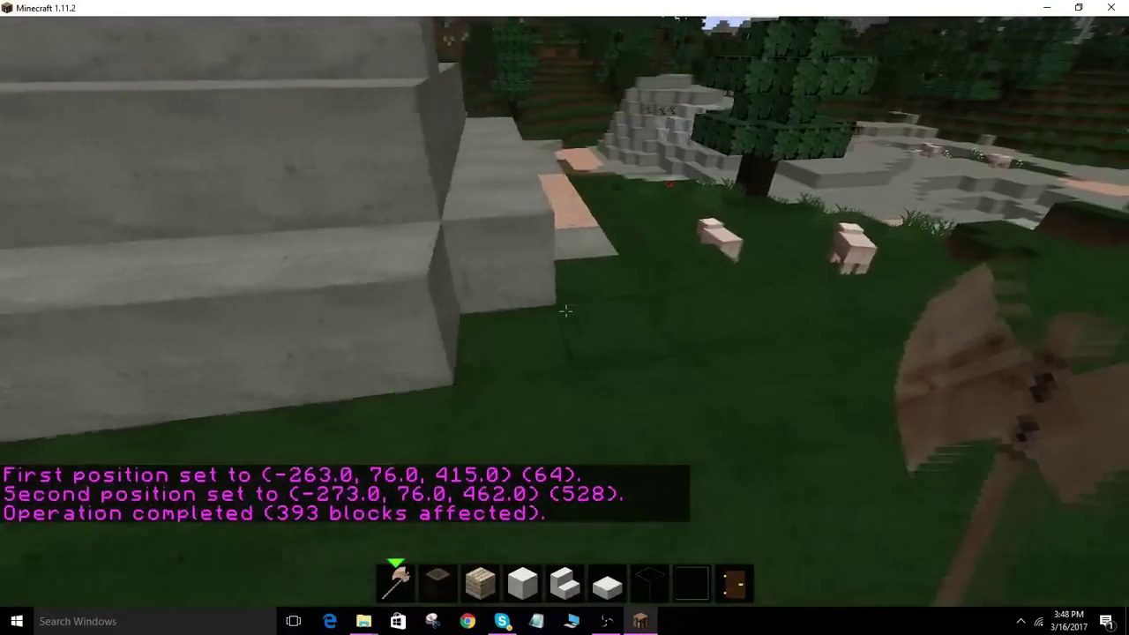
- Mark a hillside corner, rise one block, and clear the selection to air (20520 blocks)
{"action": "key", "text": "w"}
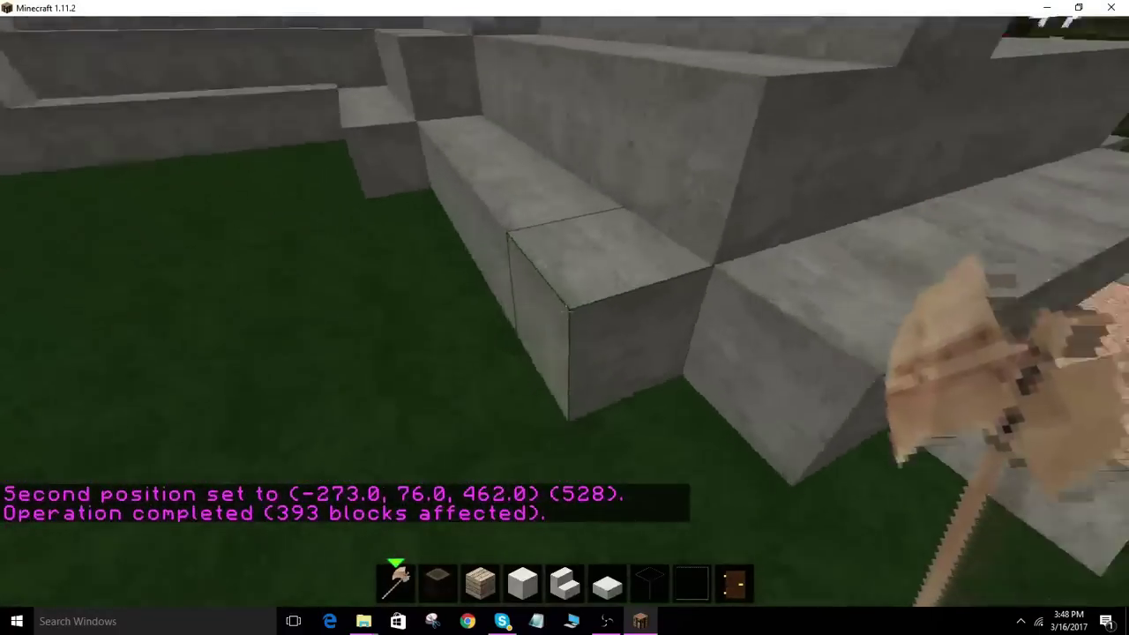
{"action": "left_click", "coordinate": [564, 311]}
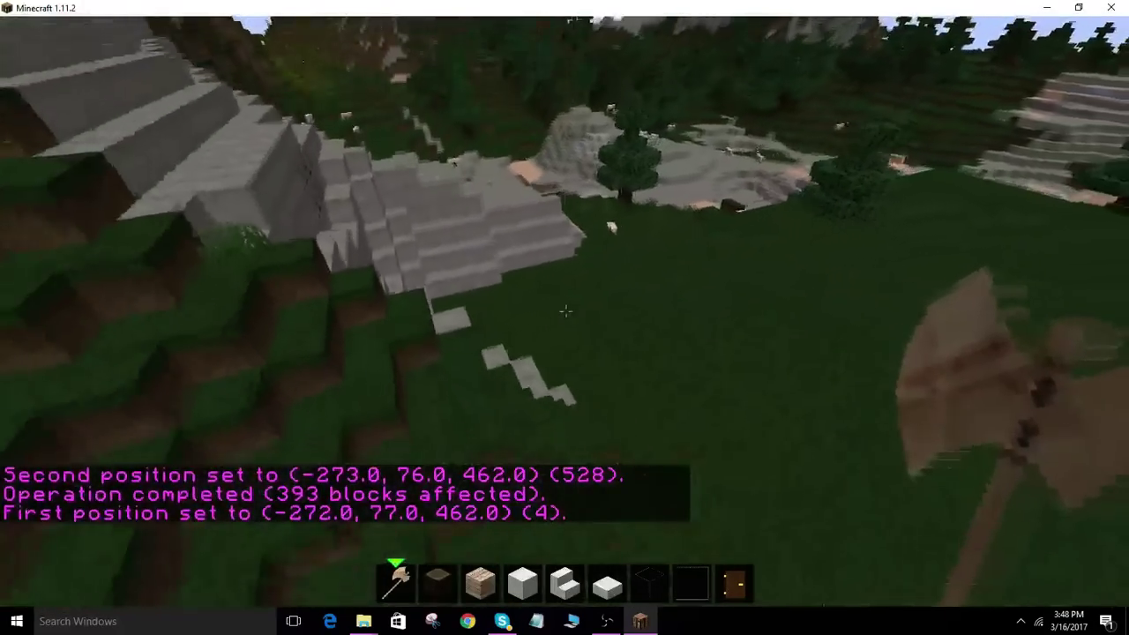
{"action": "key", "text": "e"}
{"action": "key", "text": "e"}
{"action": "type", "text": "/u"}
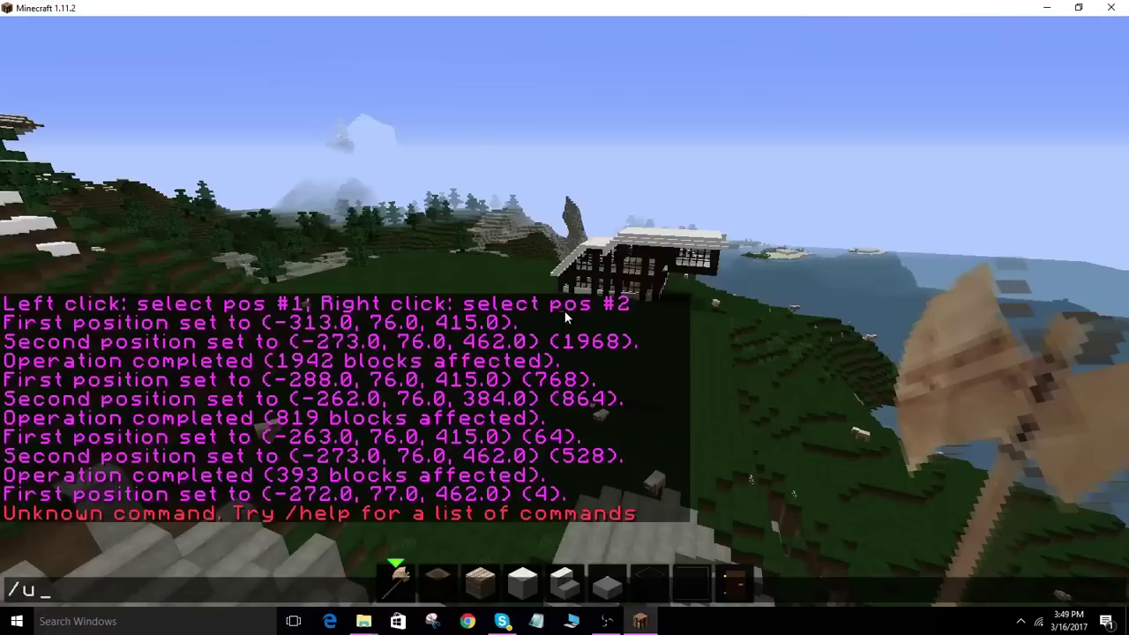
{"action": "type", "text": "p 1"}
{"action": "key", "text": "Return"}
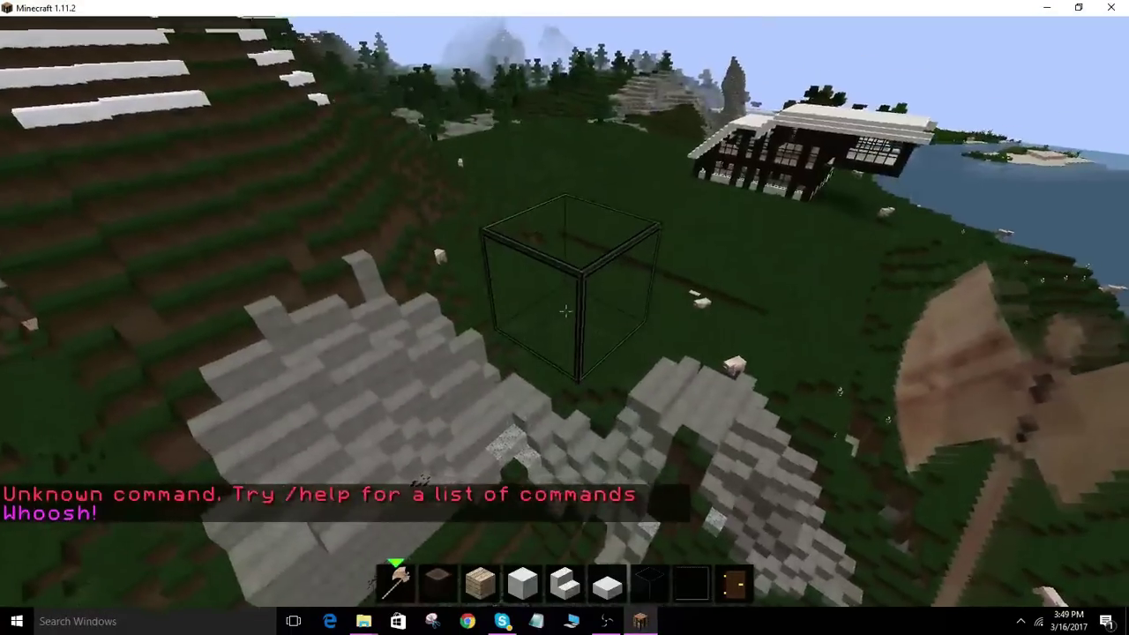
{"action": "type", "text": "//set air"}
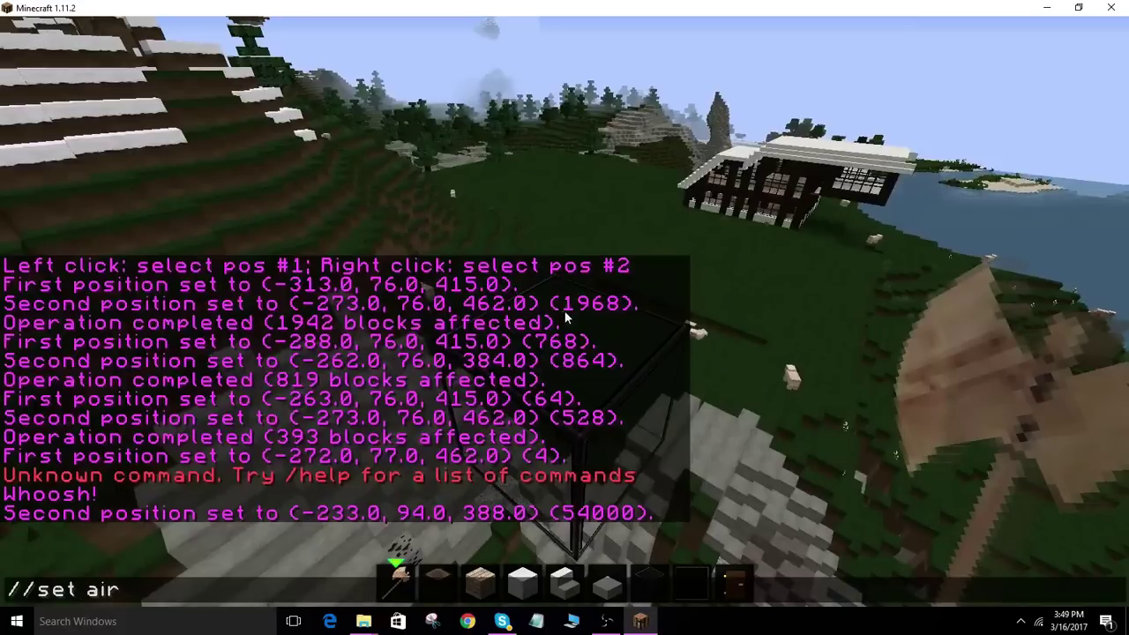
{"action": "key", "text": "Return"}
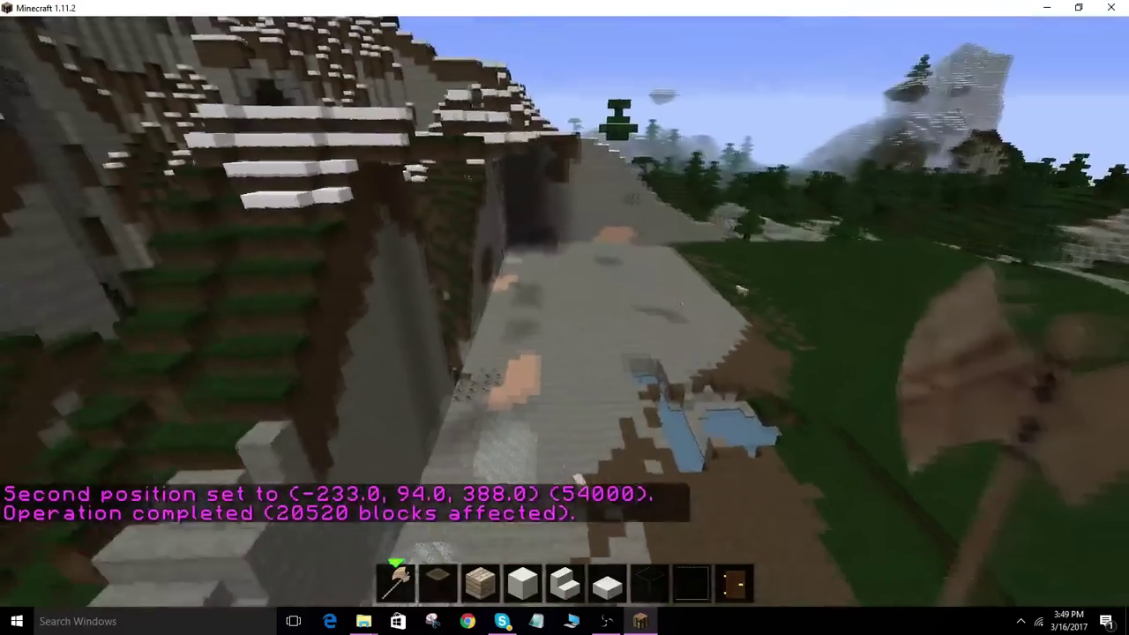
- Break the leftover dirt and snow blocks beside the cleared gap while holding birch planks
{"action": "key", "text": "3"}
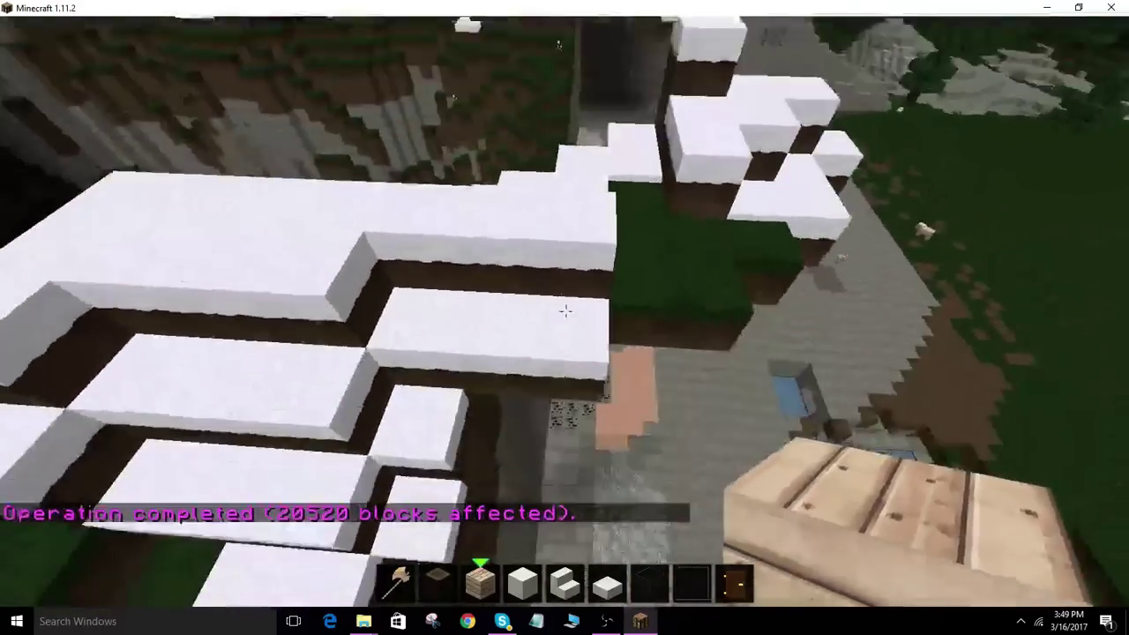
{"action": "left_click", "coordinate": [564, 308]}
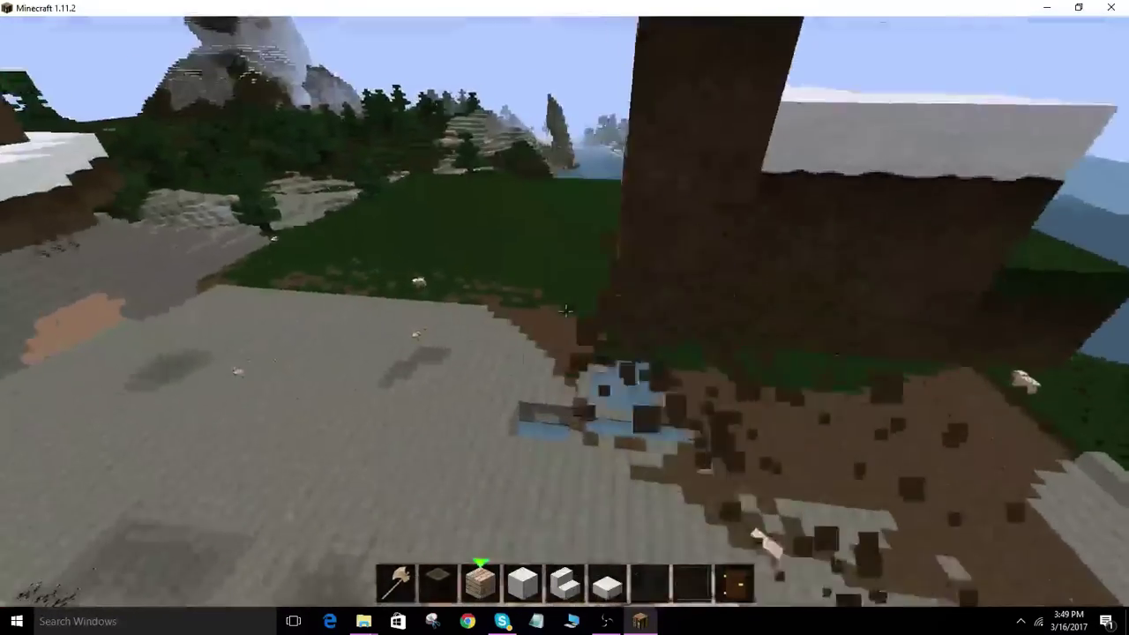
{"action": "left_click", "coordinate": [564, 310]}
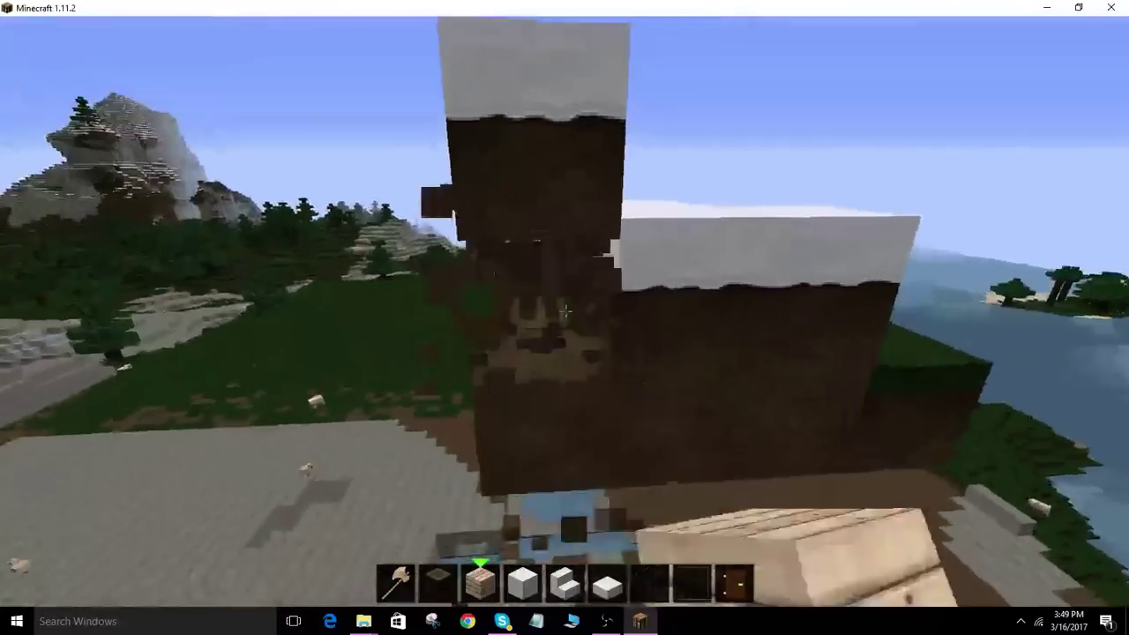
{"action": "left_click", "coordinate": [564, 310]}
{"action": "left_click", "coordinate": [564, 311]}
{"action": "left_click", "coordinate": [565, 310]}
{"action": "left_click", "coordinate": [564, 310]}
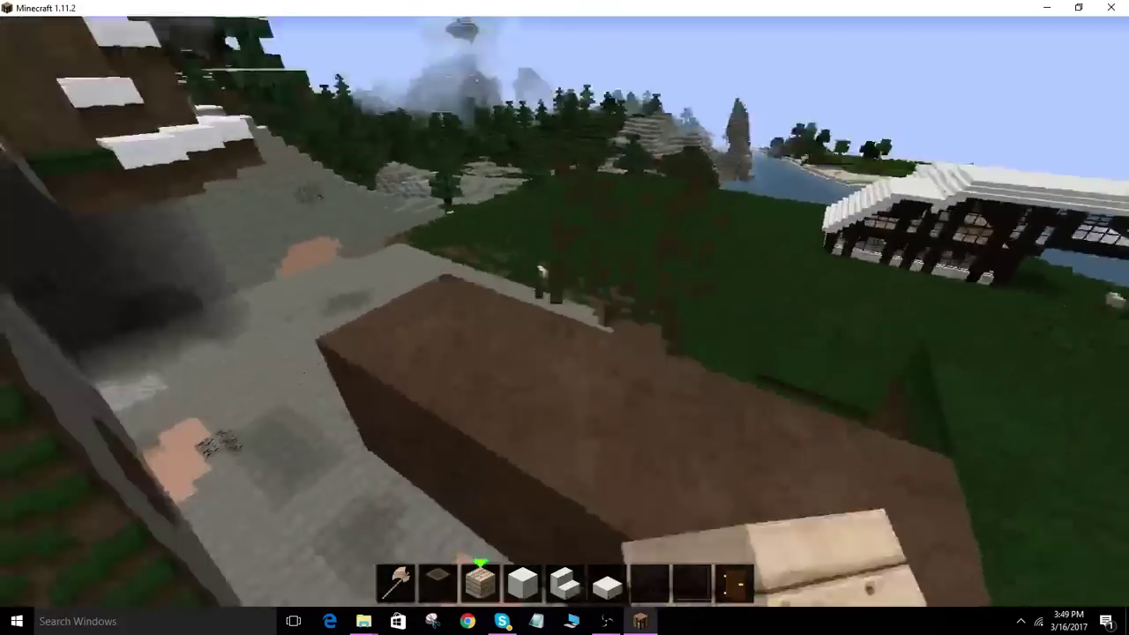
{"action": "left_click", "coordinate": [564, 310]}
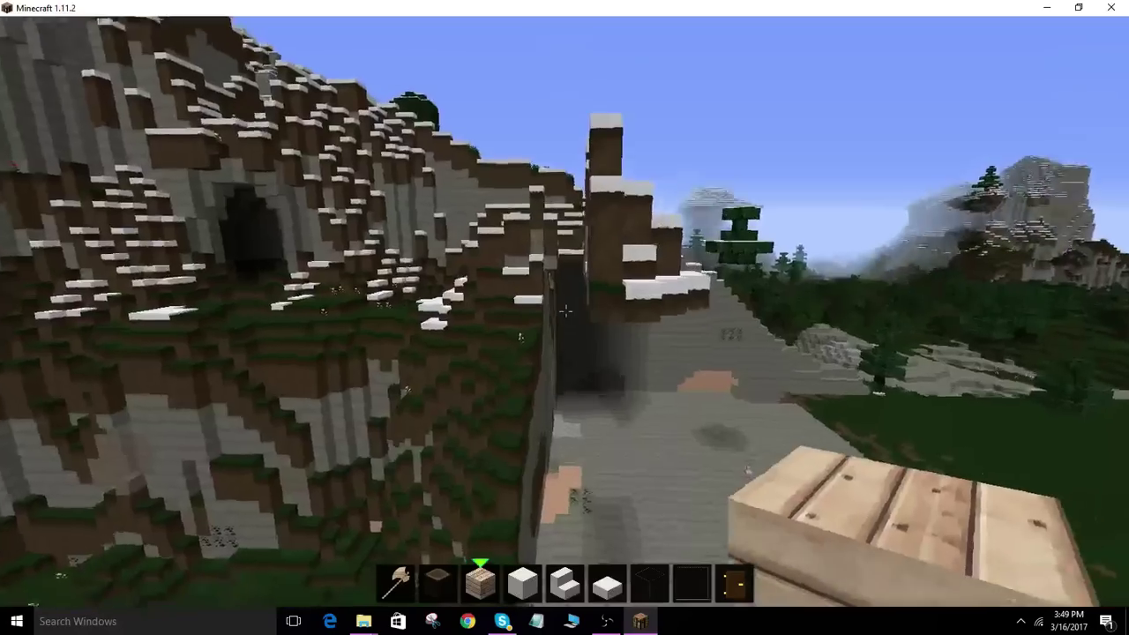
{"action": "key", "text": "w"}
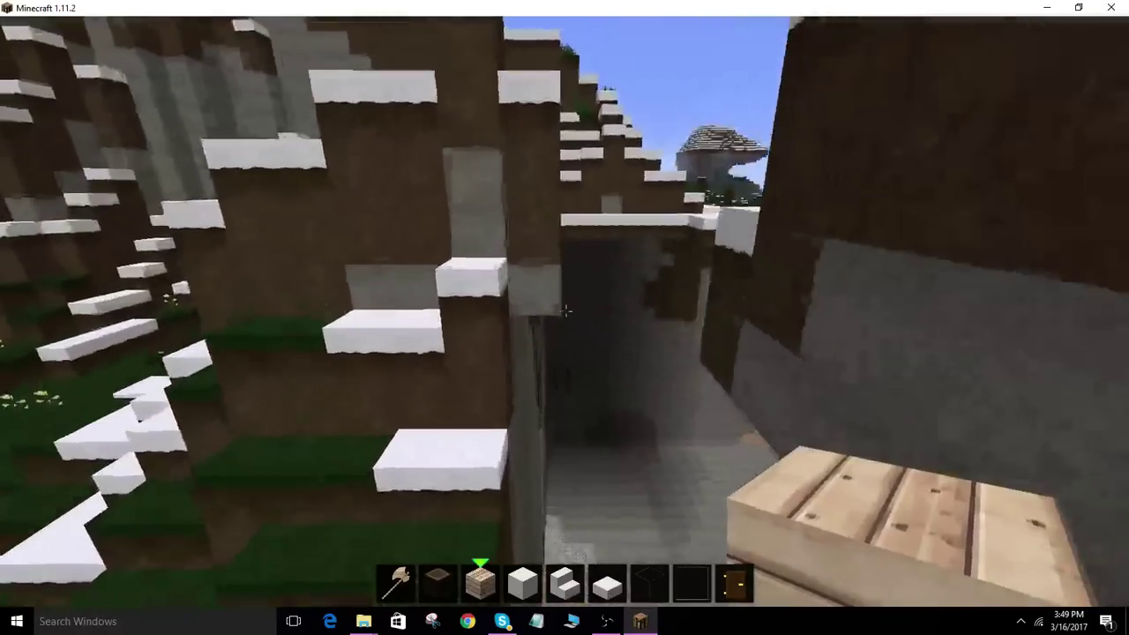
- Set a first corner at (-233, 95, 444), rise with /up, and clear 294 blocks with //set 0
{"action": "key", "text": "1"}
{"action": "left_click", "coordinate": [564, 310]}
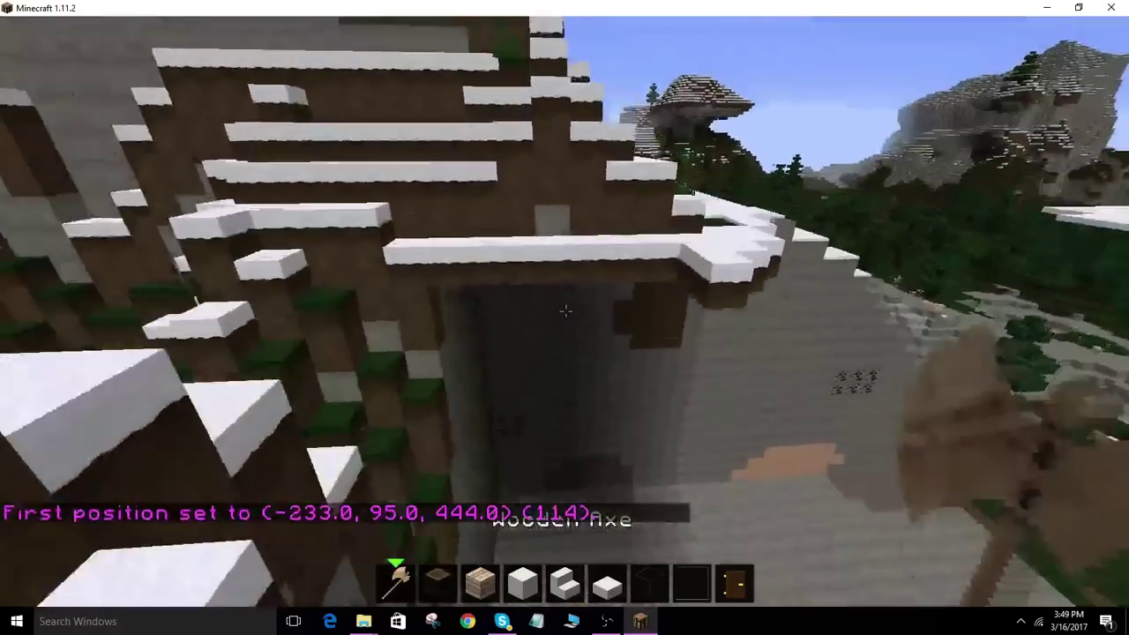
{"action": "key", "text": "space"}
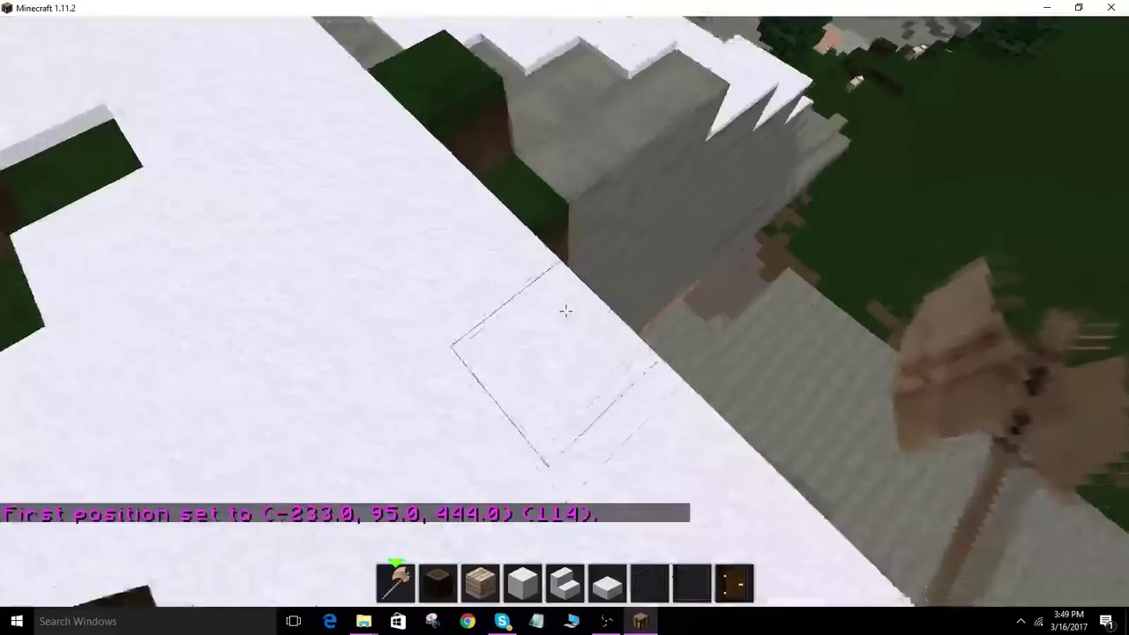
{"action": "type", "text": "//"}
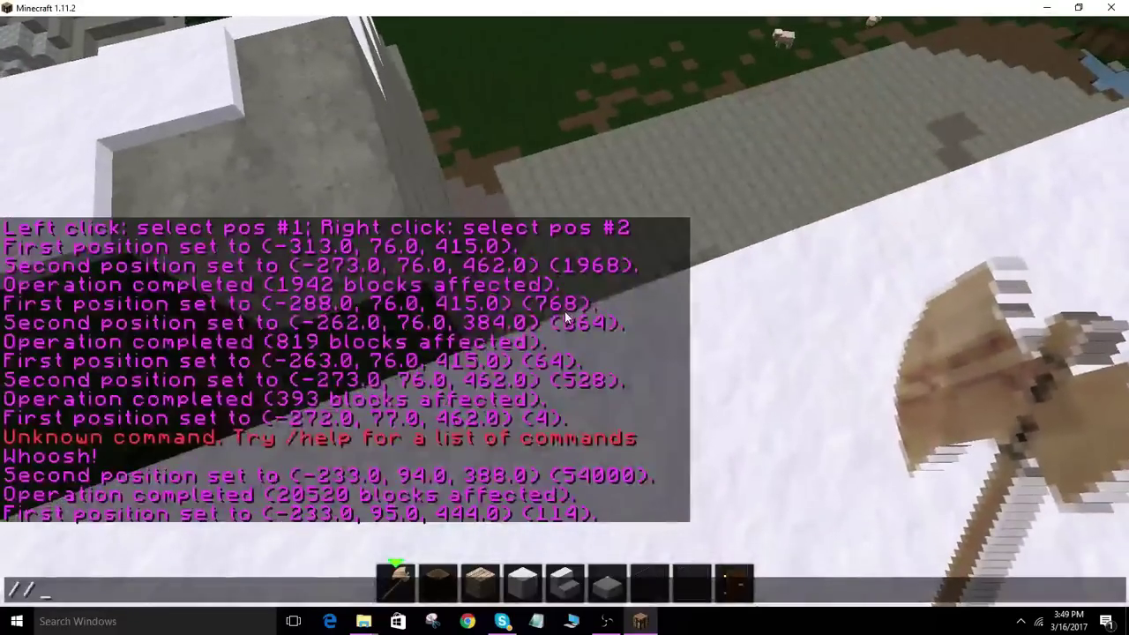
{"action": "key", "text": "Return"}
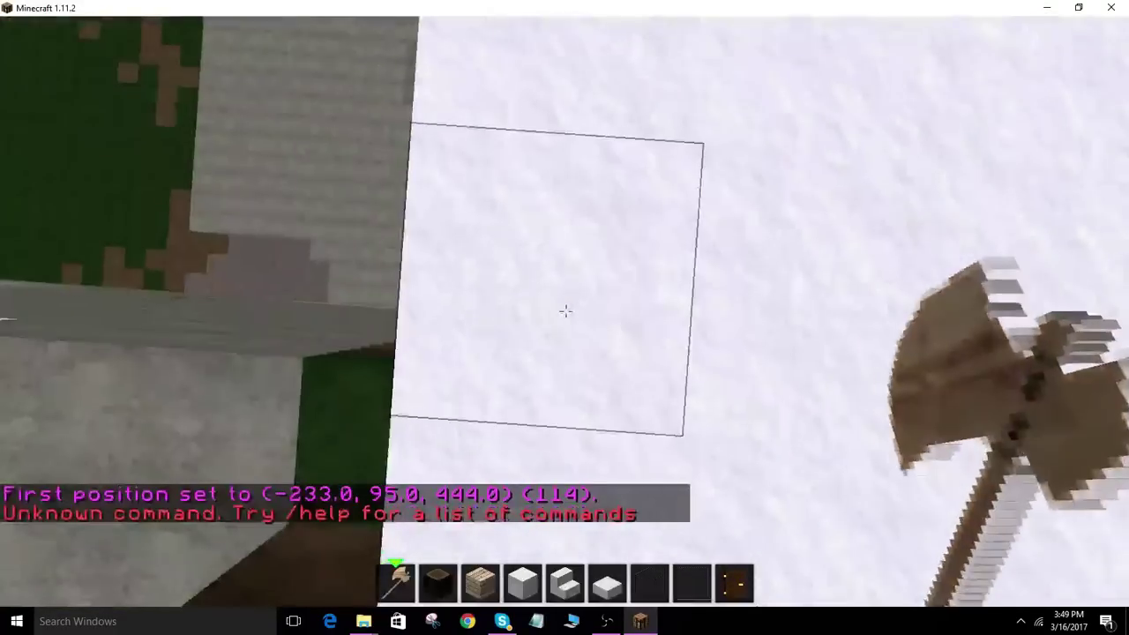
{"action": "type", "text": "/up5"}
{"action": "type", "text": "5"}
{"action": "key", "text": "Return"}
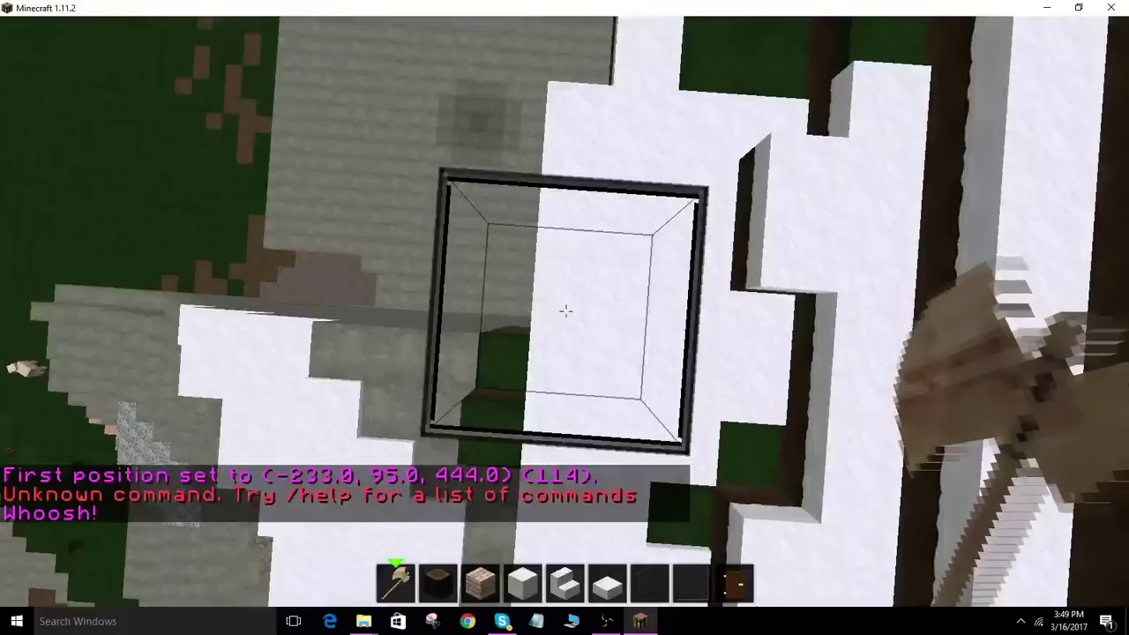
{"action": "key", "text": "t"}
{"action": "key", "text": "Escape"}
{"action": "type", "text": "//s"}
{"action": "type", "text": "t 0"}
{"action": "key", "text": "Return"}
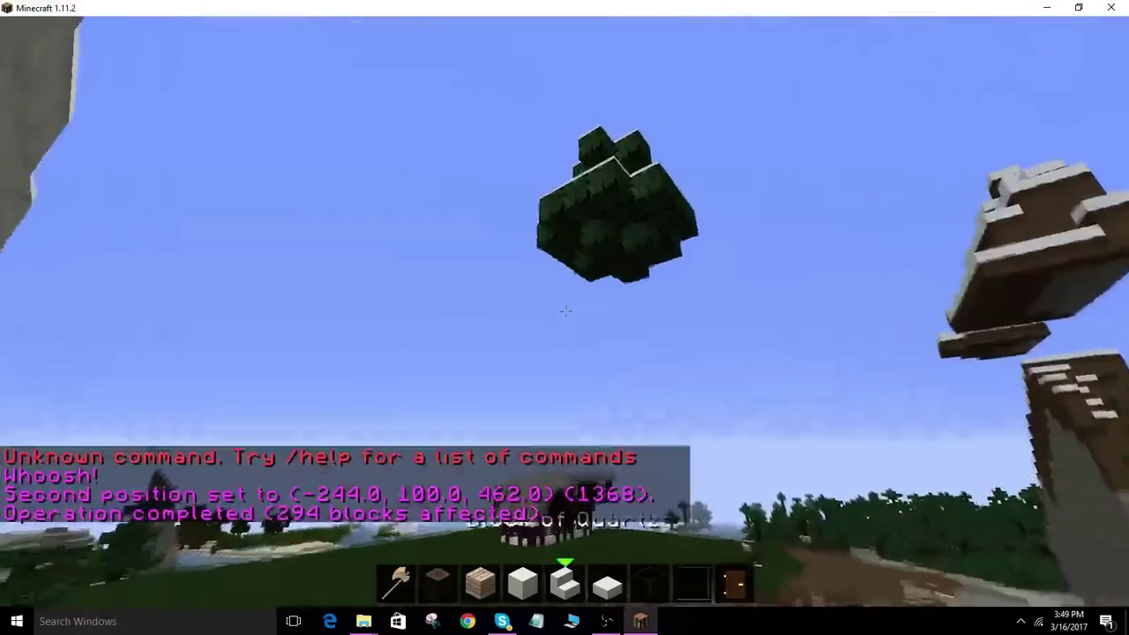
- Set the next first corner at (-239, 95, 441) and move along the stone path
{"action": "key", "text": "5"}
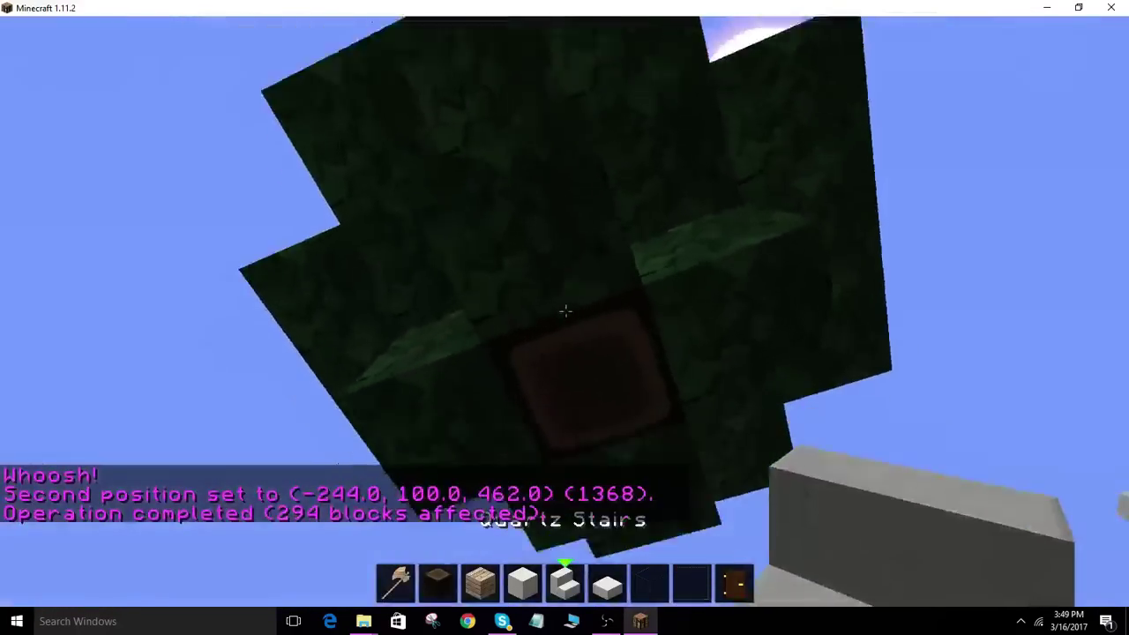
{"action": "key", "text": "w"}
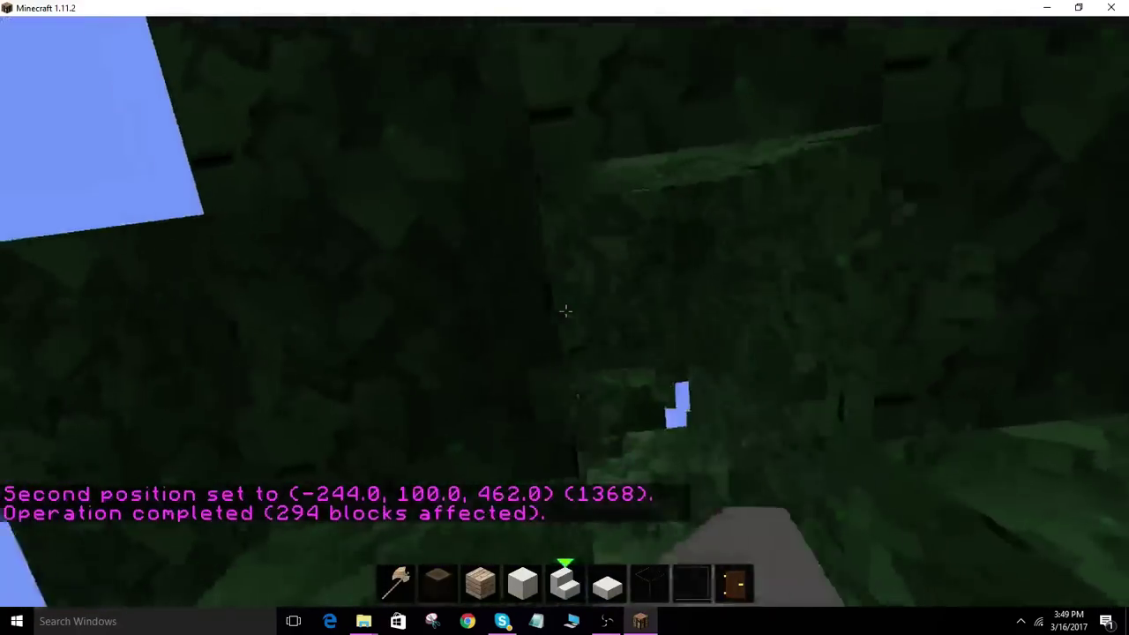
{"action": "key", "text": "w"}
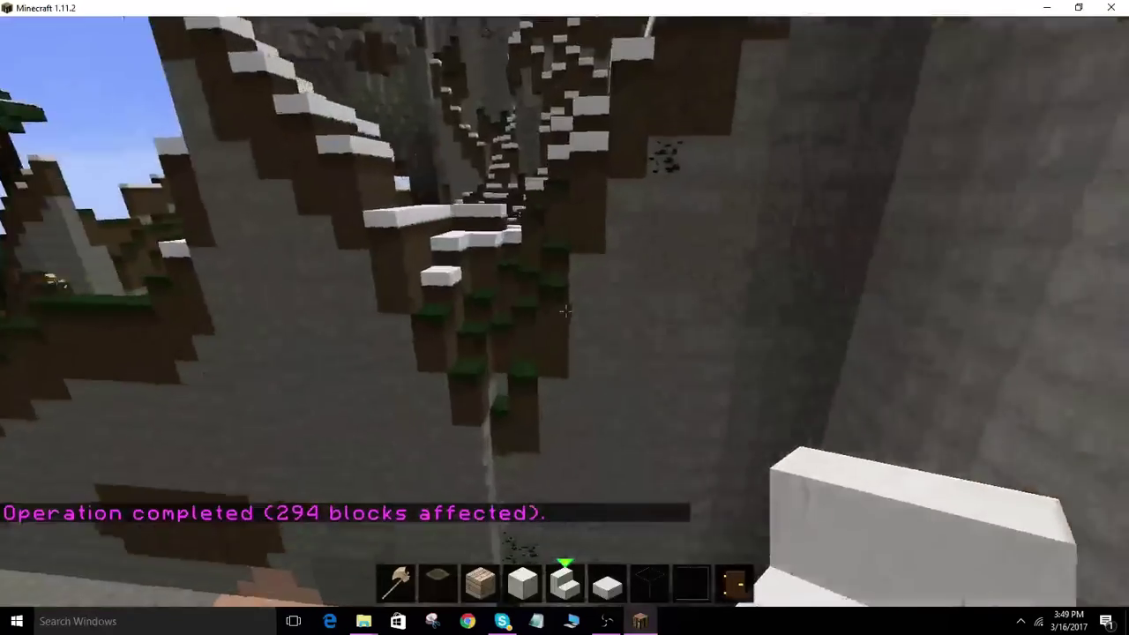
{"action": "key", "text": "w"}
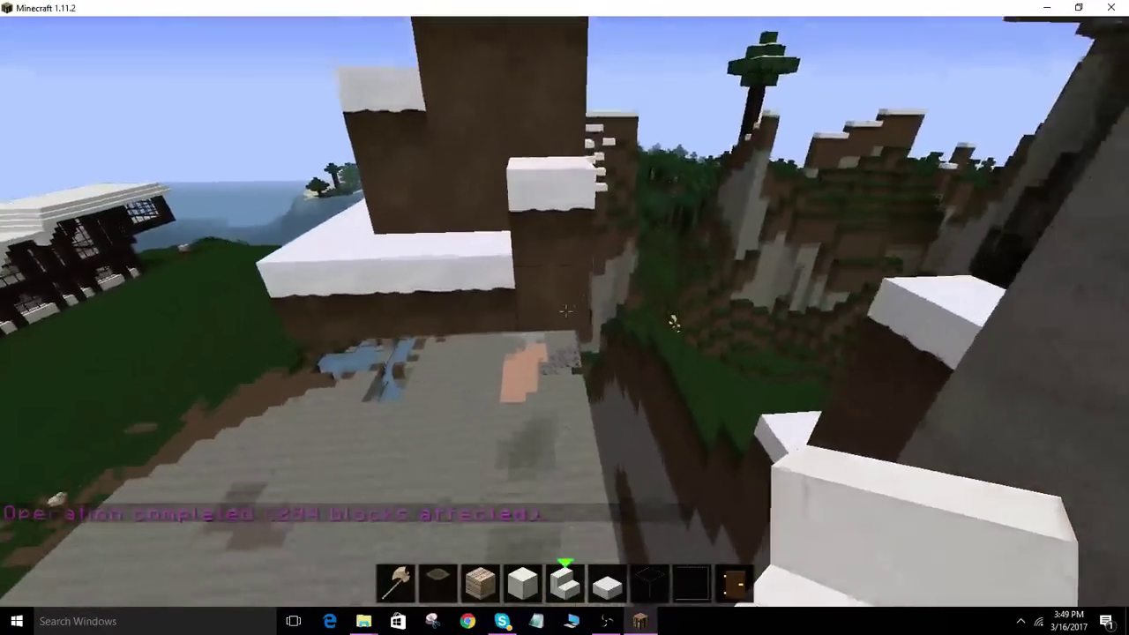
{"action": "key", "text": "1"}
{"action": "left_click", "coordinate": [565, 310]}
{"action": "key", "text": "w"}
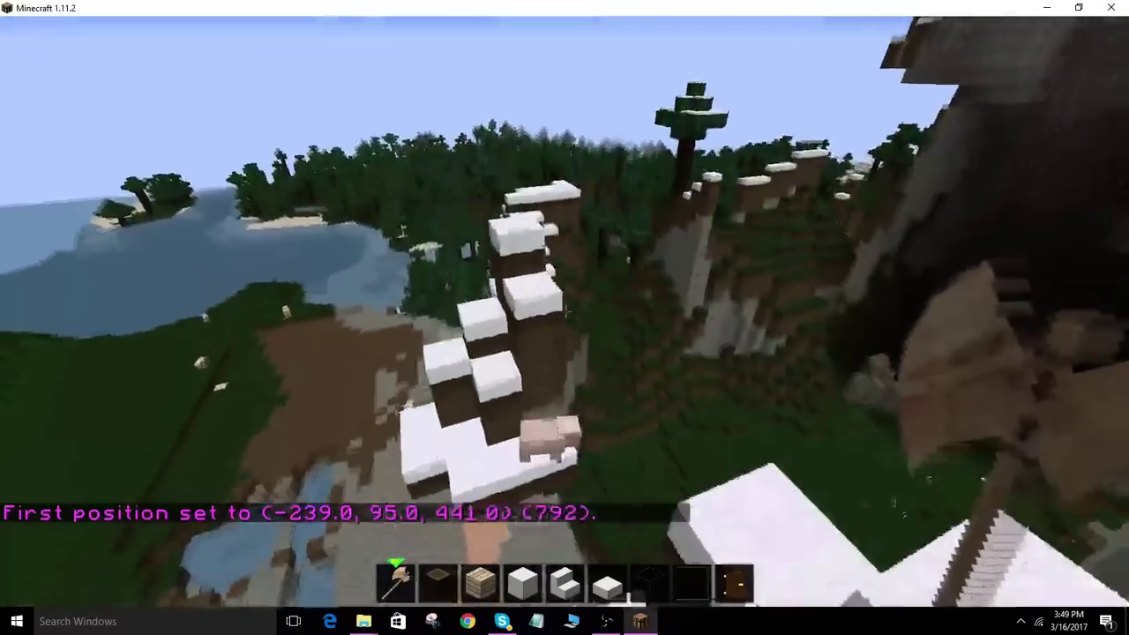
{"action": "key", "text": "w"}
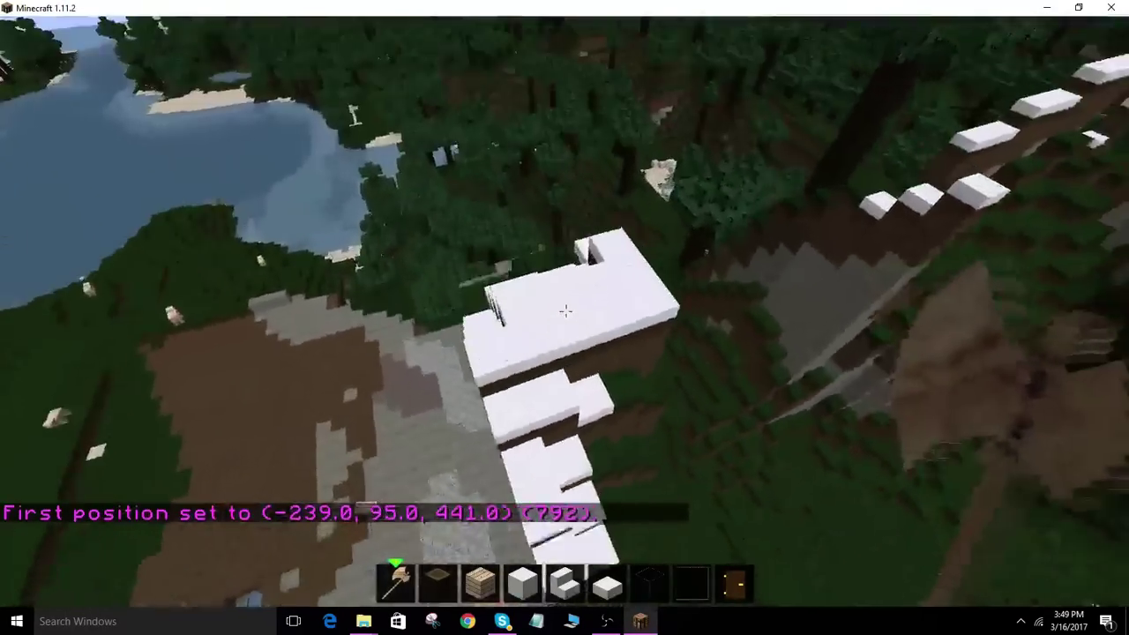
{"action": "key", "text": "w"}
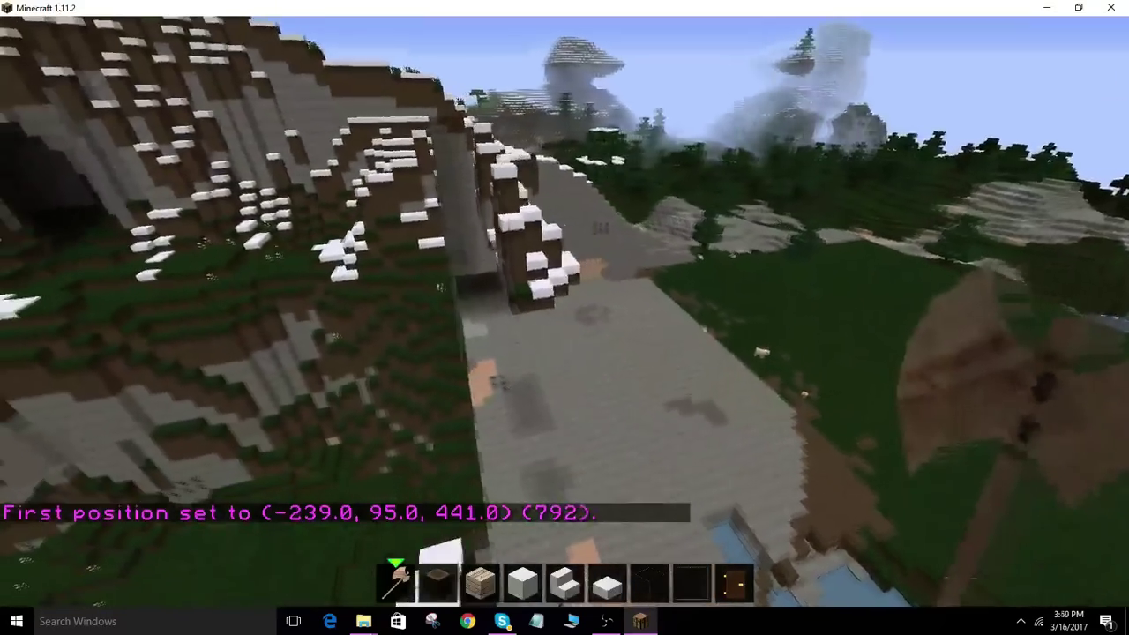
{"action": "key", "text": "w"}
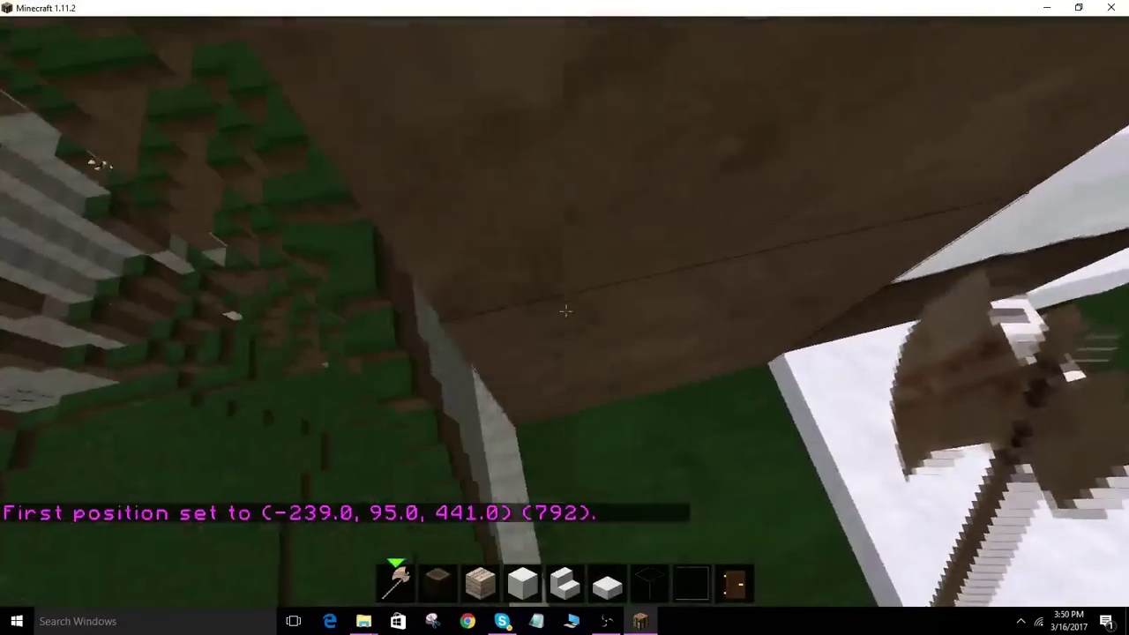
- Rise a block, set the second corner at (-236, 100, 426), and clear 126 blocks to air
{"action": "key", "text": "slash"}
{"action": "type", "text": "p"}
{"action": "key", "text": "Return"}
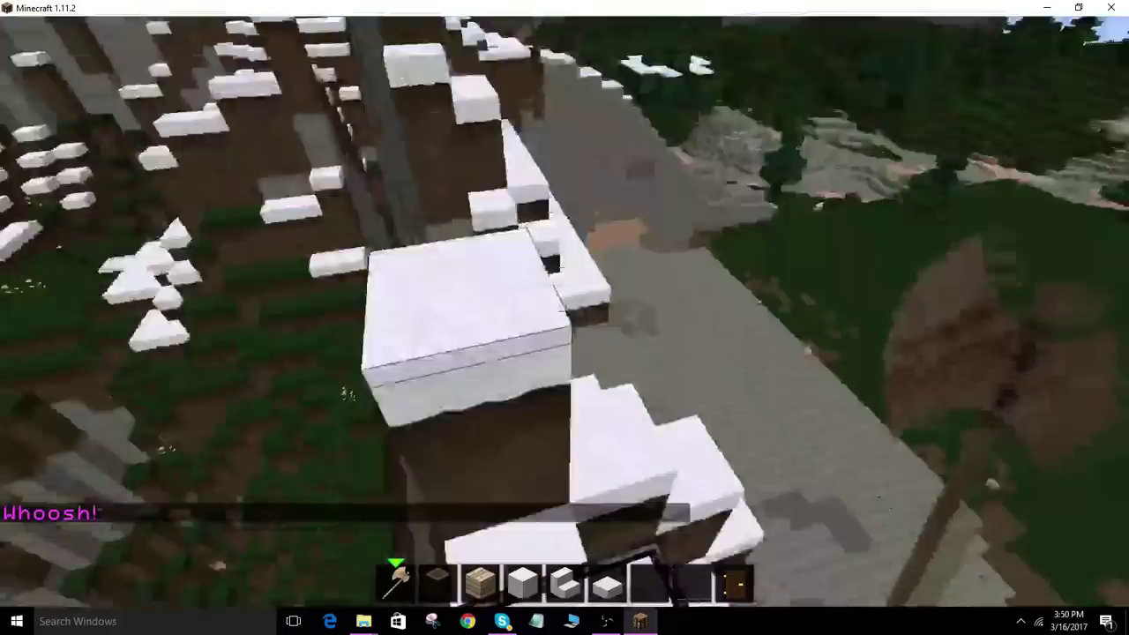
{"action": "right_click", "coordinate": [564, 318]}
{"action": "key", "text": "9"}
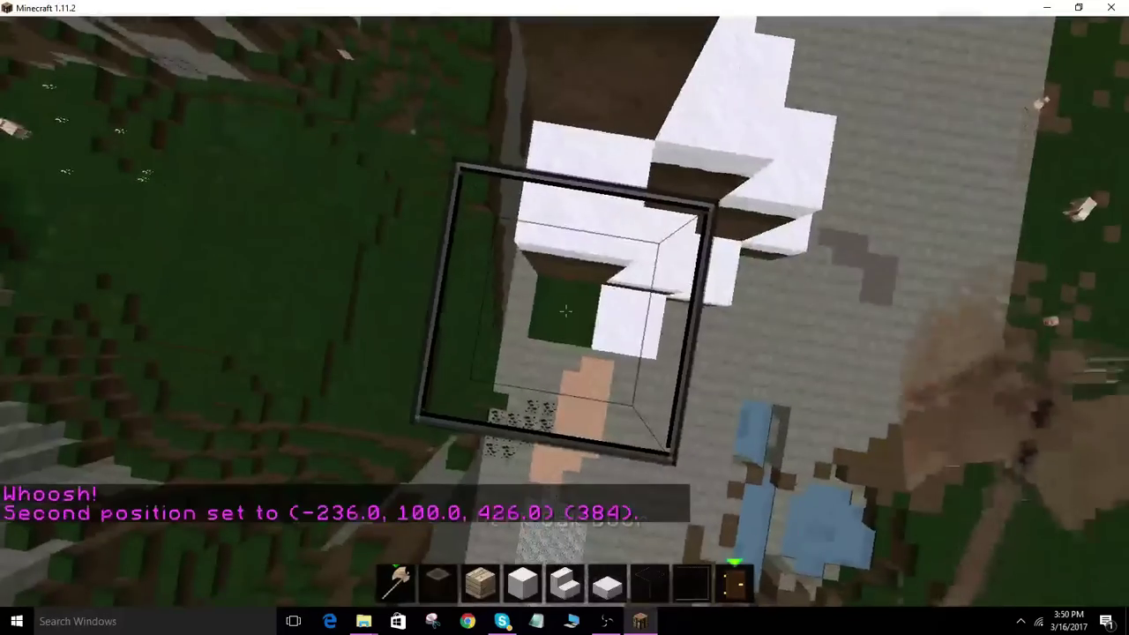
{"action": "key", "text": "t"}
{"action": "key", "text": "Up"}
{"action": "key", "text": "Up"}
{"action": "key", "text": "Return"}
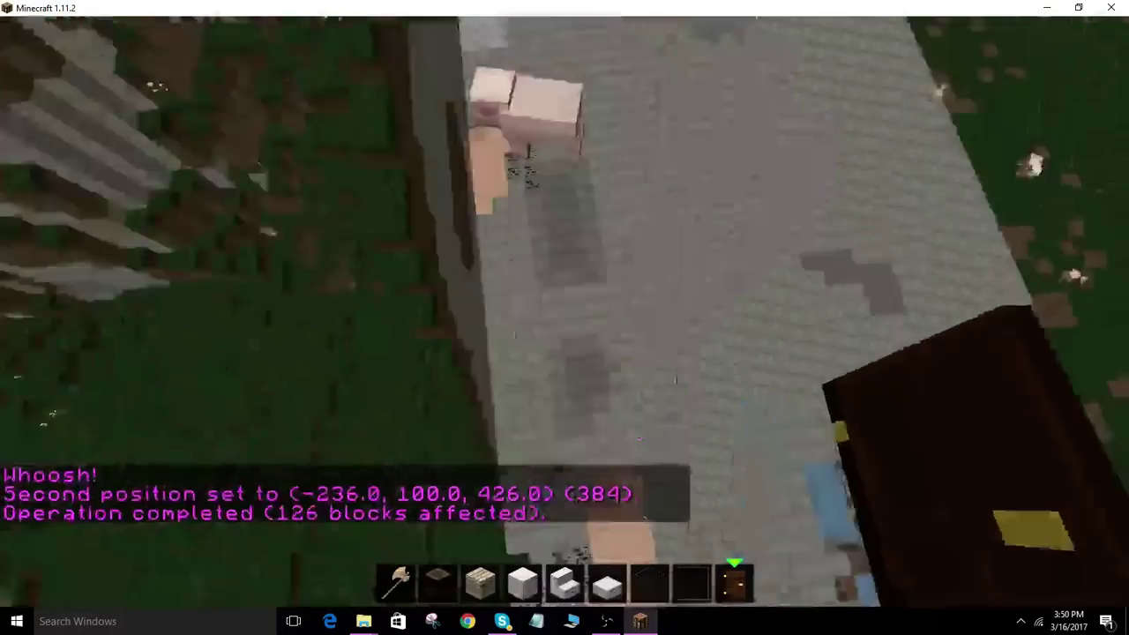
- Break the floating block in the sky and a leaf block off the wall
{"action": "key", "text": "1"}
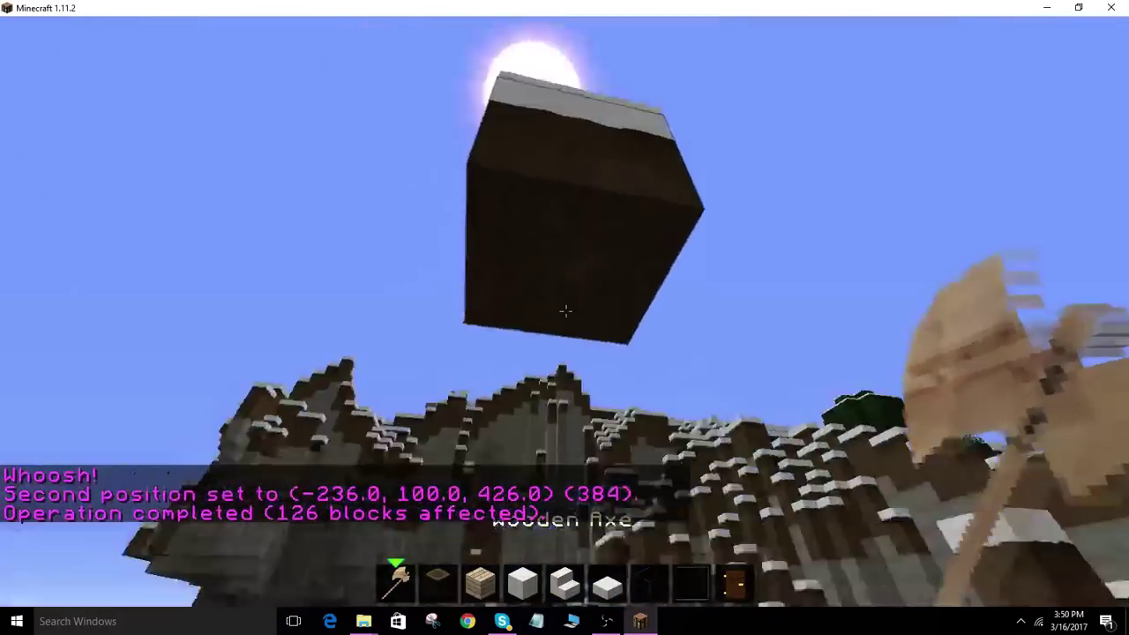
{"action": "key", "text": "8"}
{"action": "left_click", "coordinate": [565, 310]}
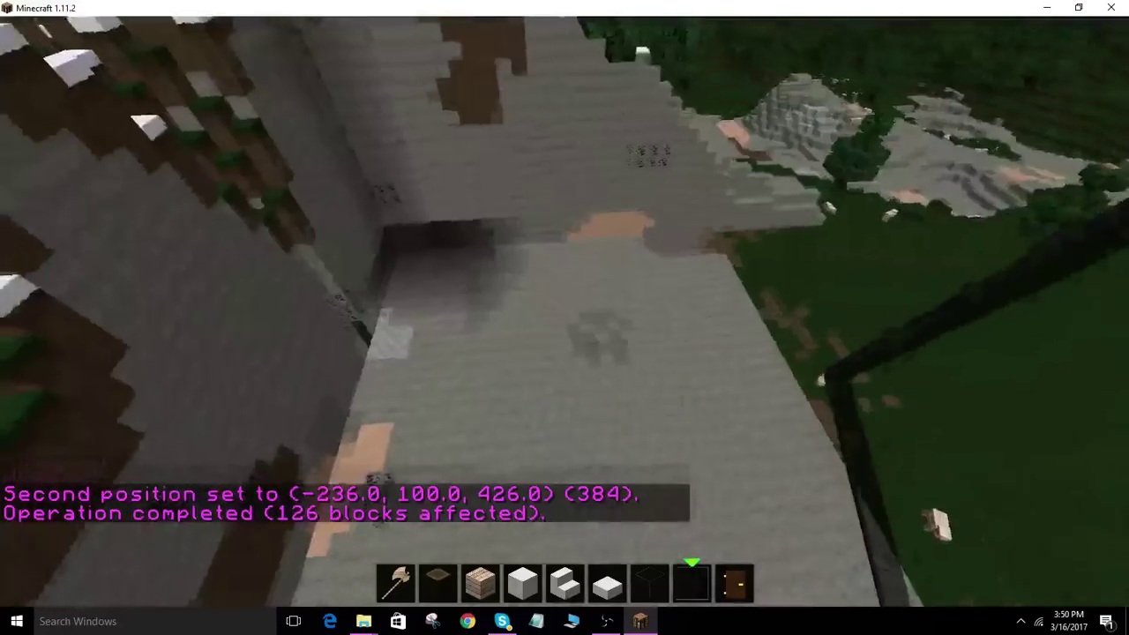
{"action": "key", "text": "6"}
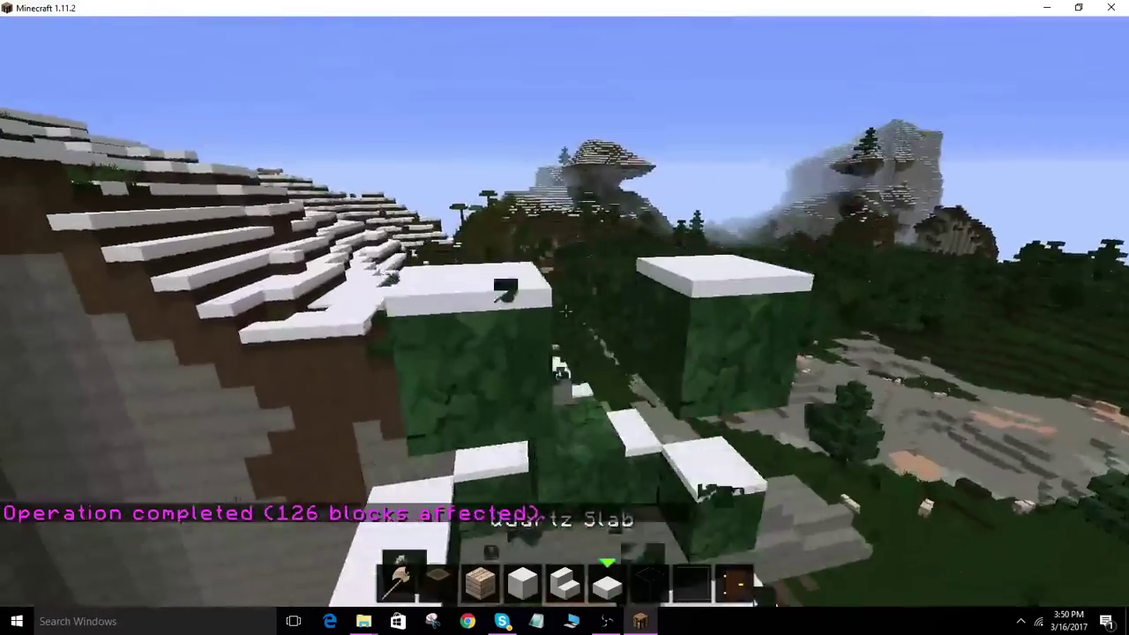
{"action": "left_click", "coordinate": [565, 310]}
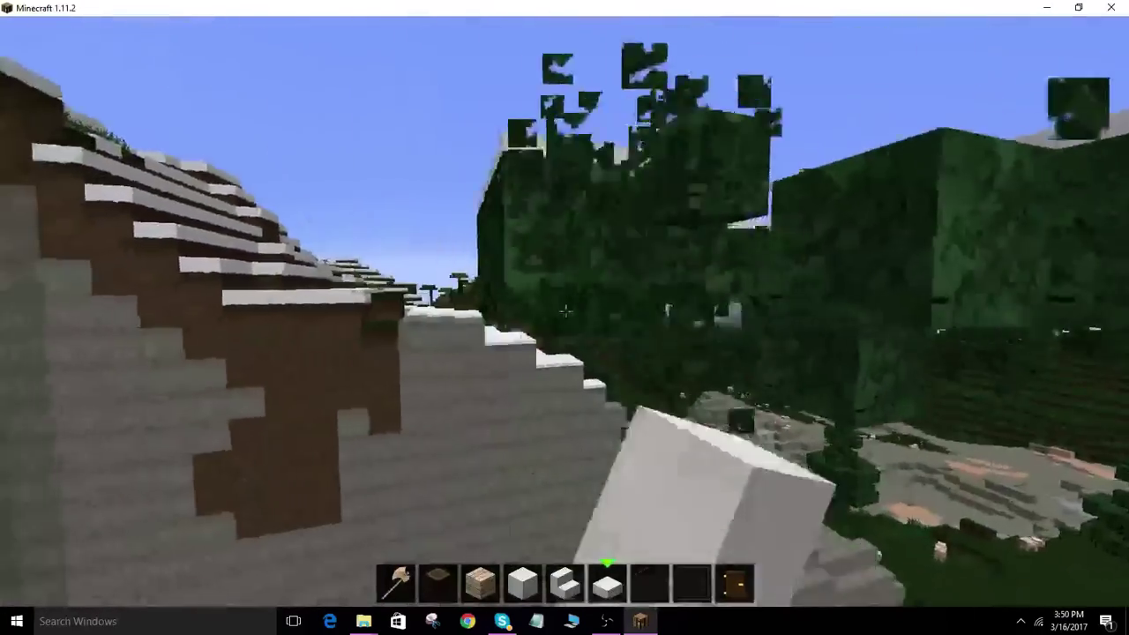
{"action": "left_click", "coordinate": [566, 311]}
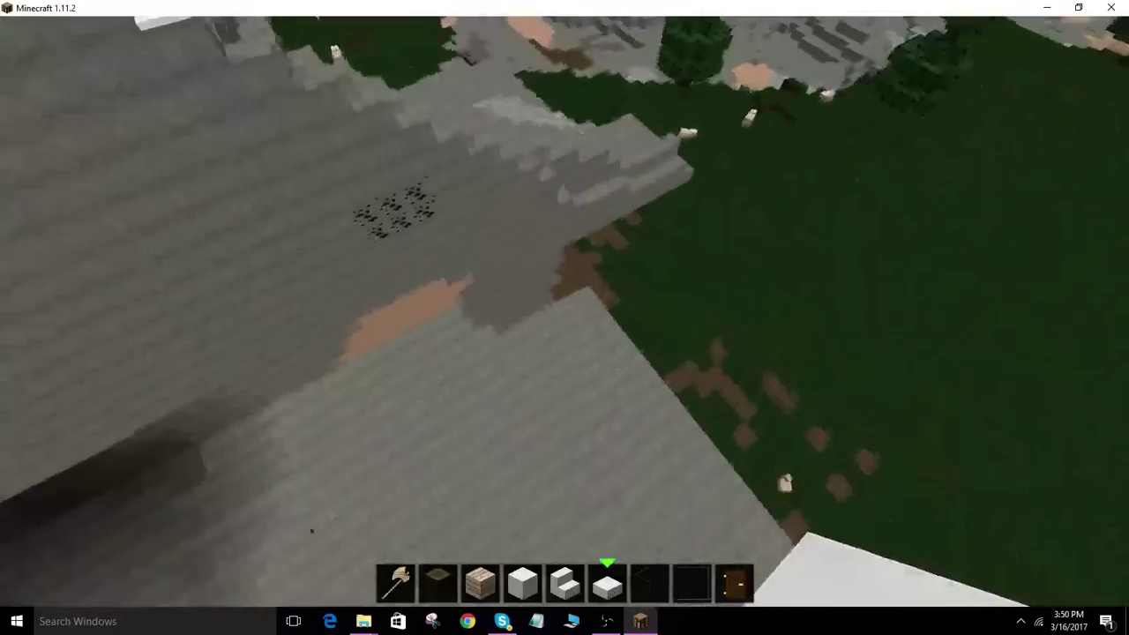
- With the wooden axe, set a new first position at (-269, 76, 462) on the cleared slope
{"action": "scroll", "coordinate": [565, 310], "scroll_direction": "down", "scroll_amount": 1}
{"action": "key", "text": "1"}
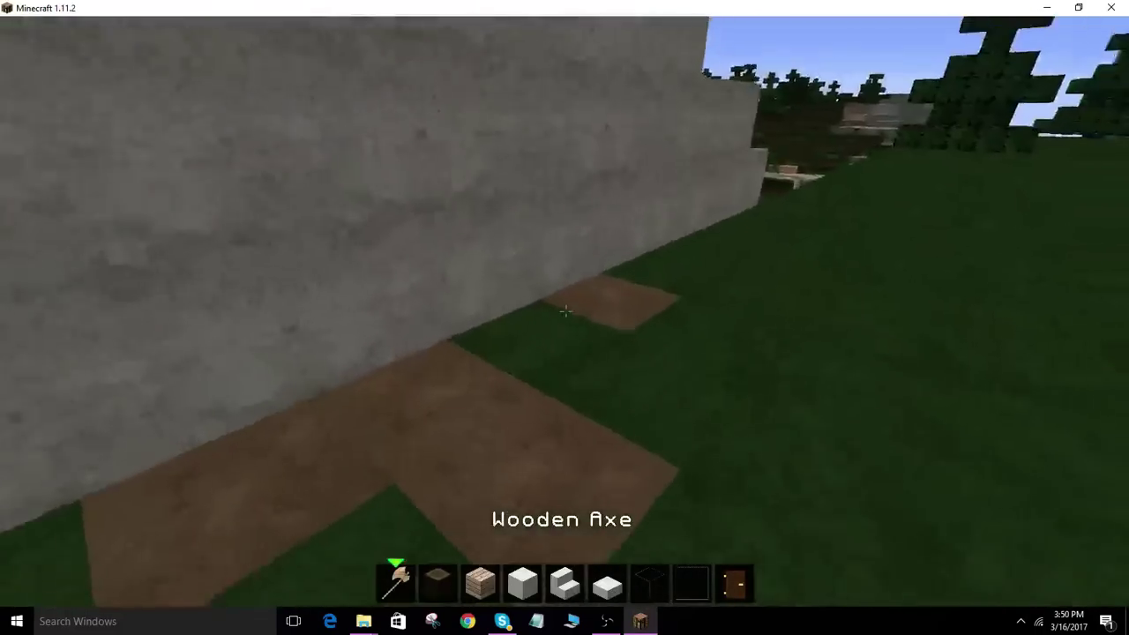
{"action": "left_click", "coordinate": [565, 310]}
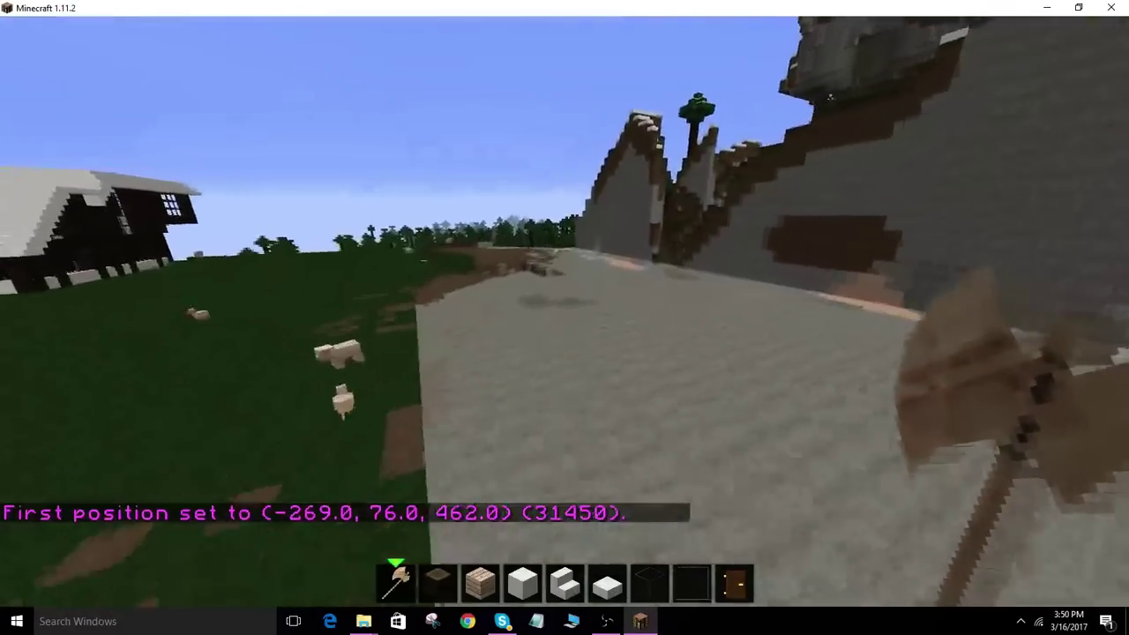
{"action": "key", "text": "w"}
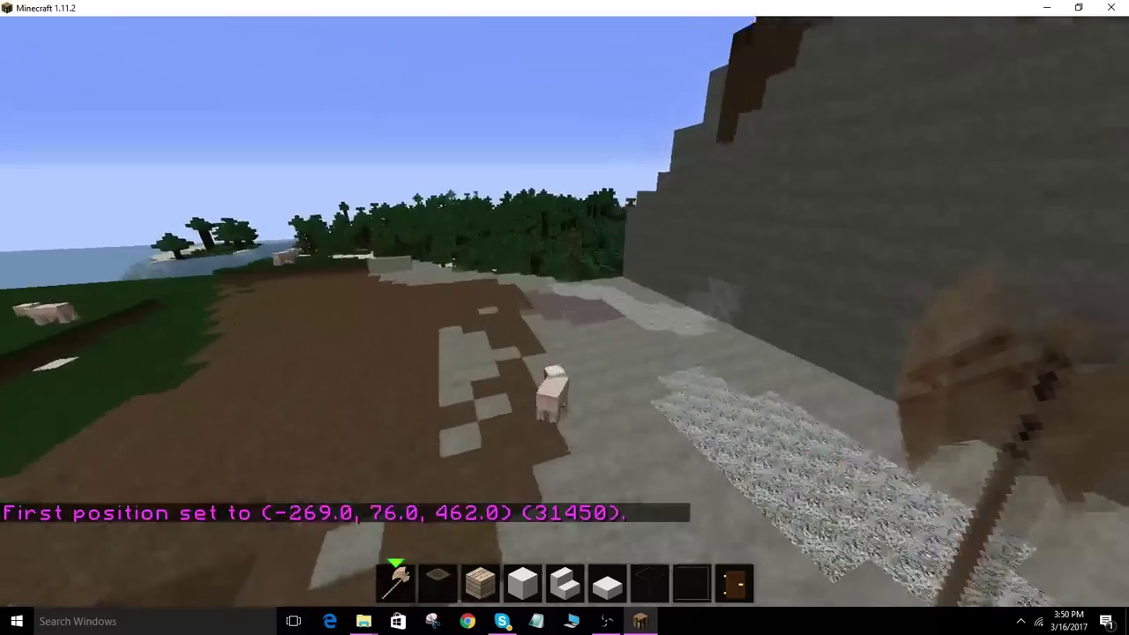
{"action": "key", "text": "w"}
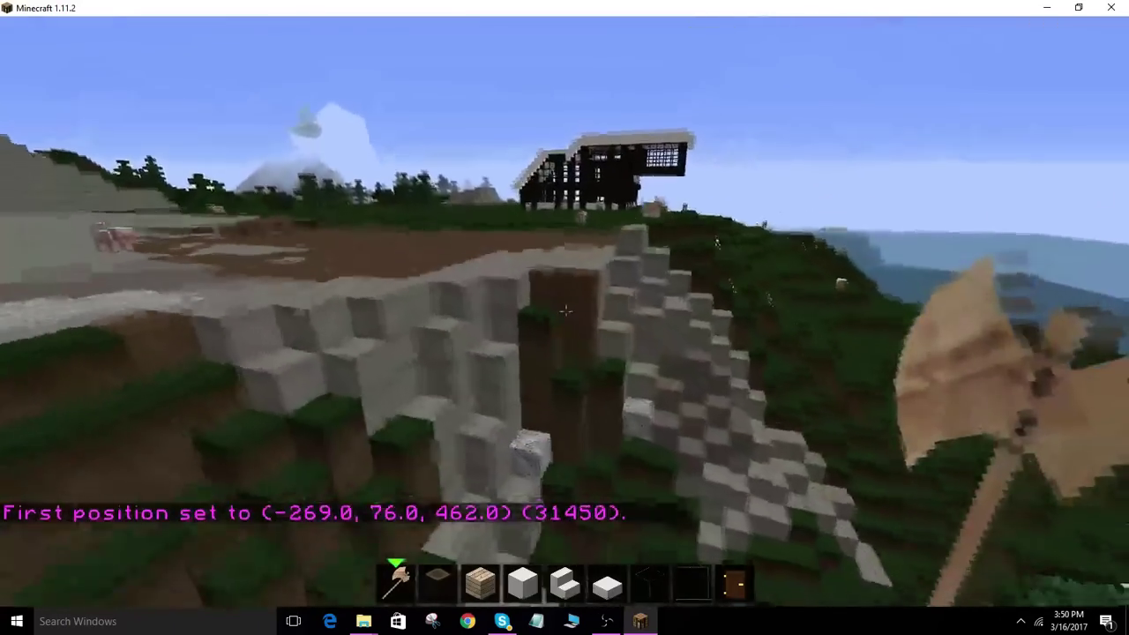